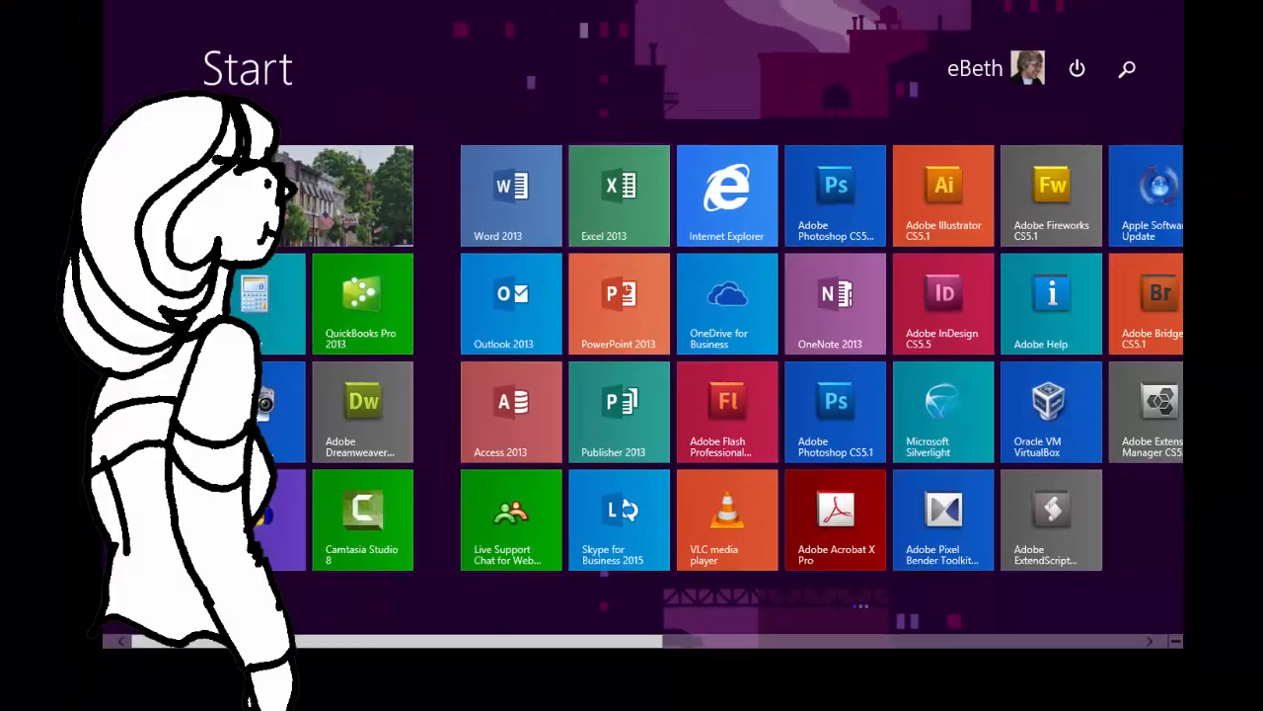
Step: Open the Counting Chickens 2015.xlsx workbook in Excel and look through the sales rows on the Original Data sheet
click(627, 196)
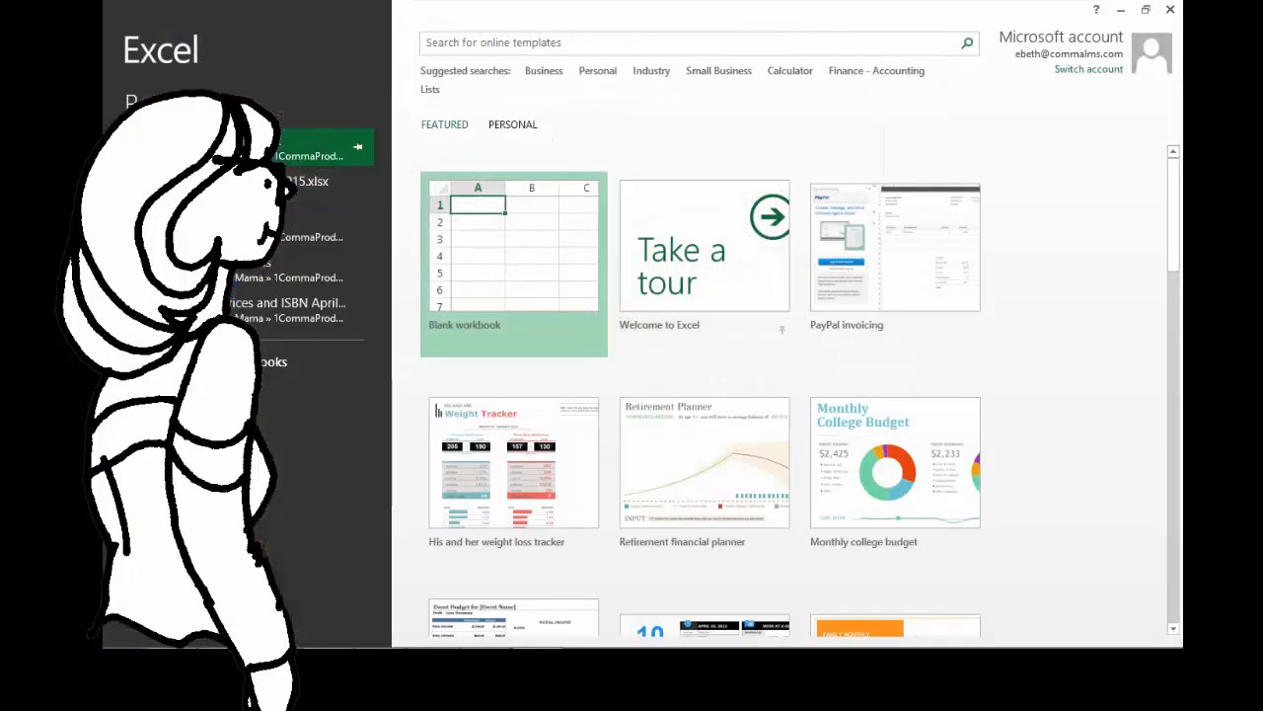
click(308, 149)
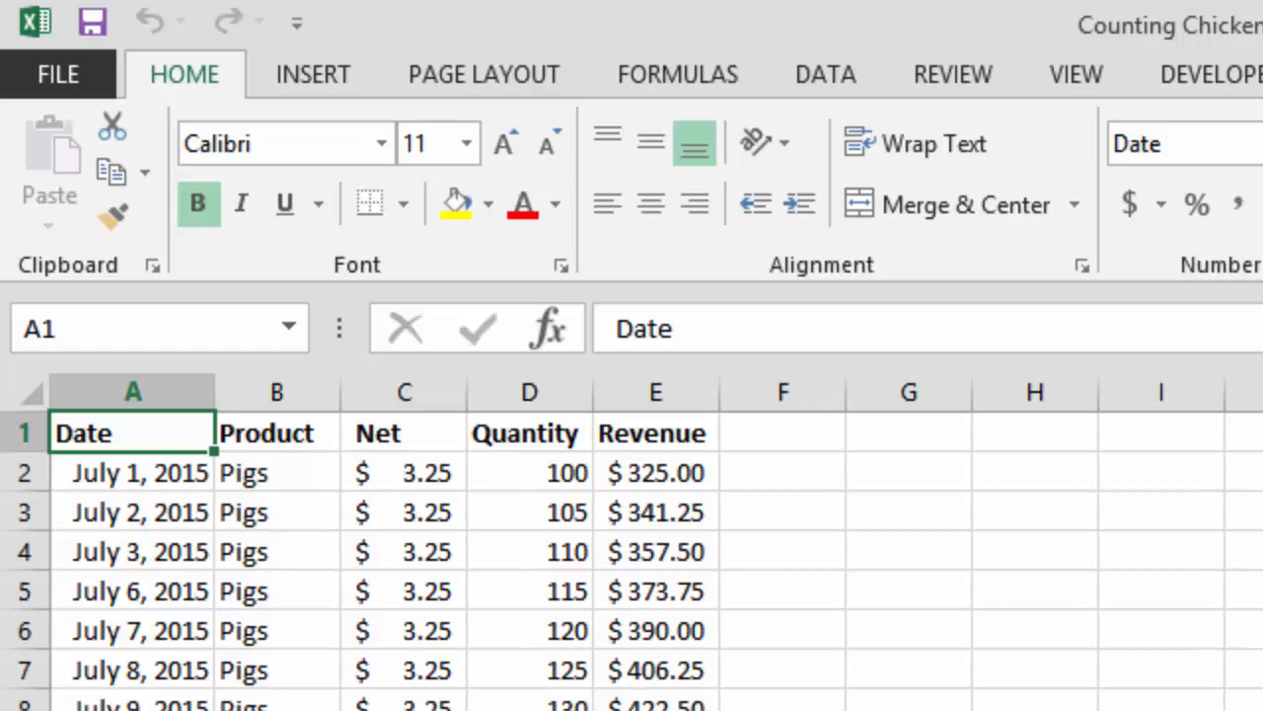
scroll(631, 558, down, 15)
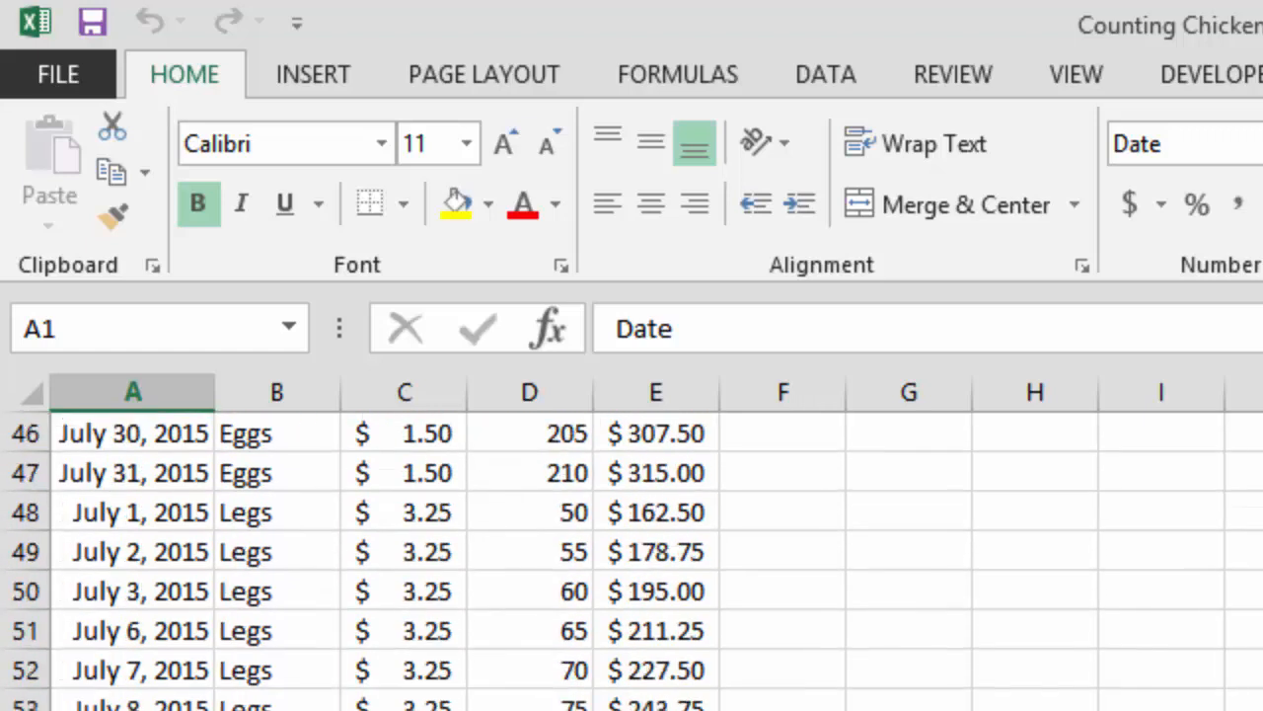
key(ctrl+Home)
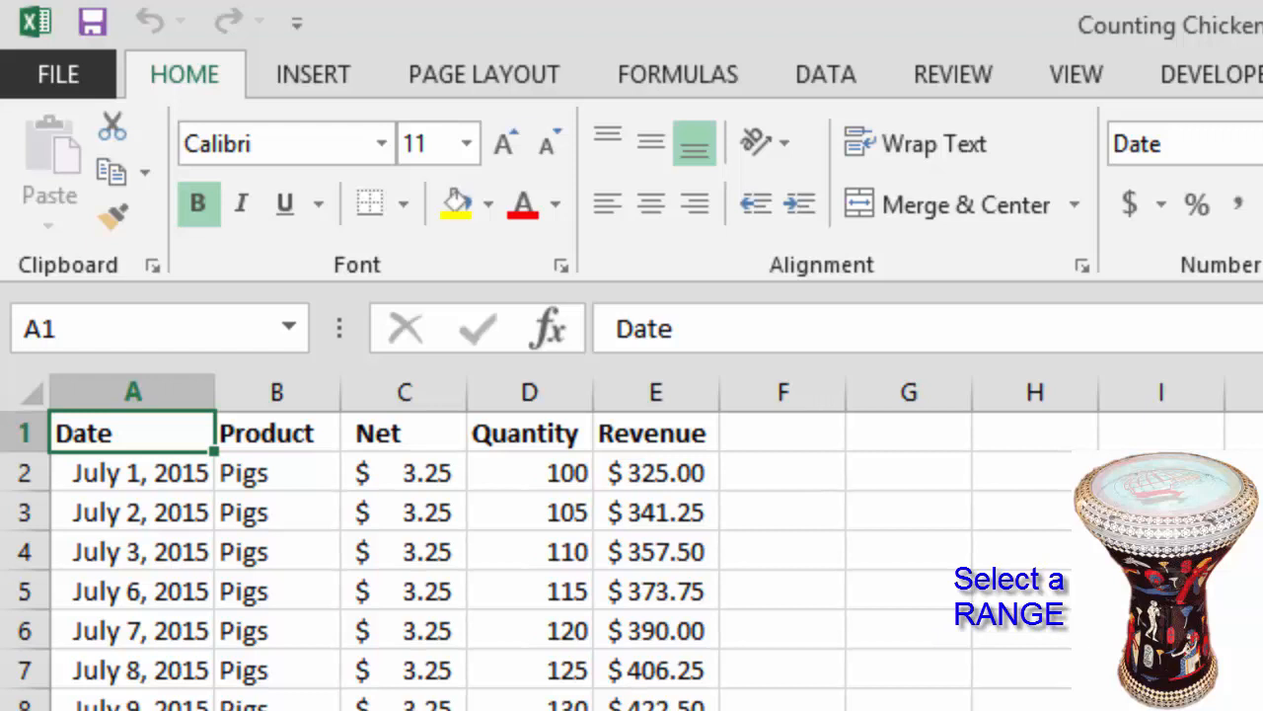
Step: Define the workbook-scoped name Revenue for the Revenue column, cells E1:E70 on the Original Data sheet
key(ctrl+Right)
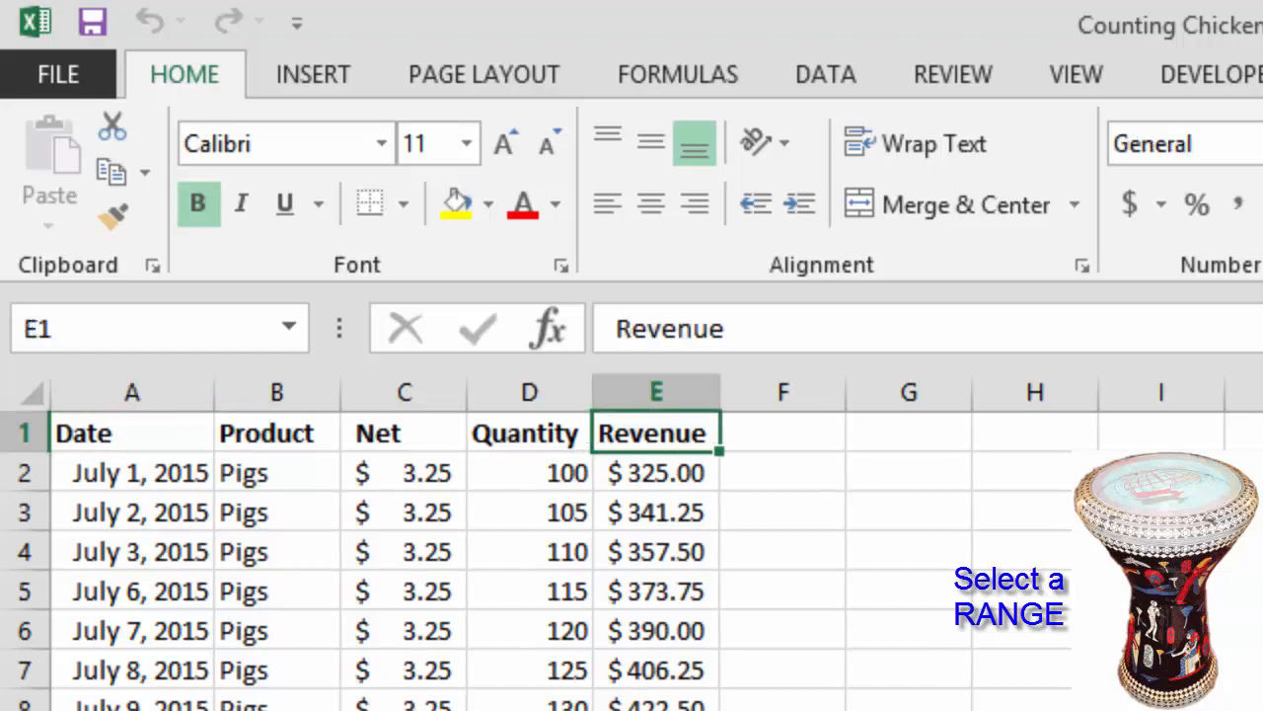
key(ctrl+shift+Down)
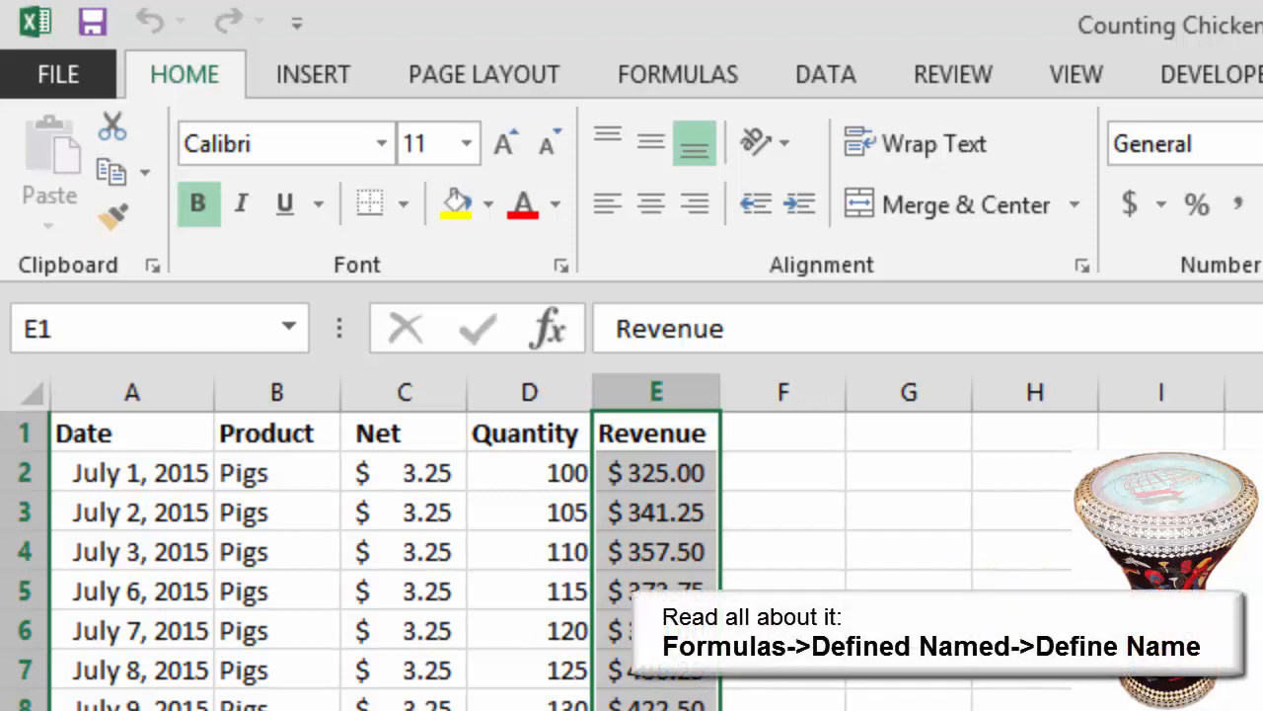
click(678, 75)
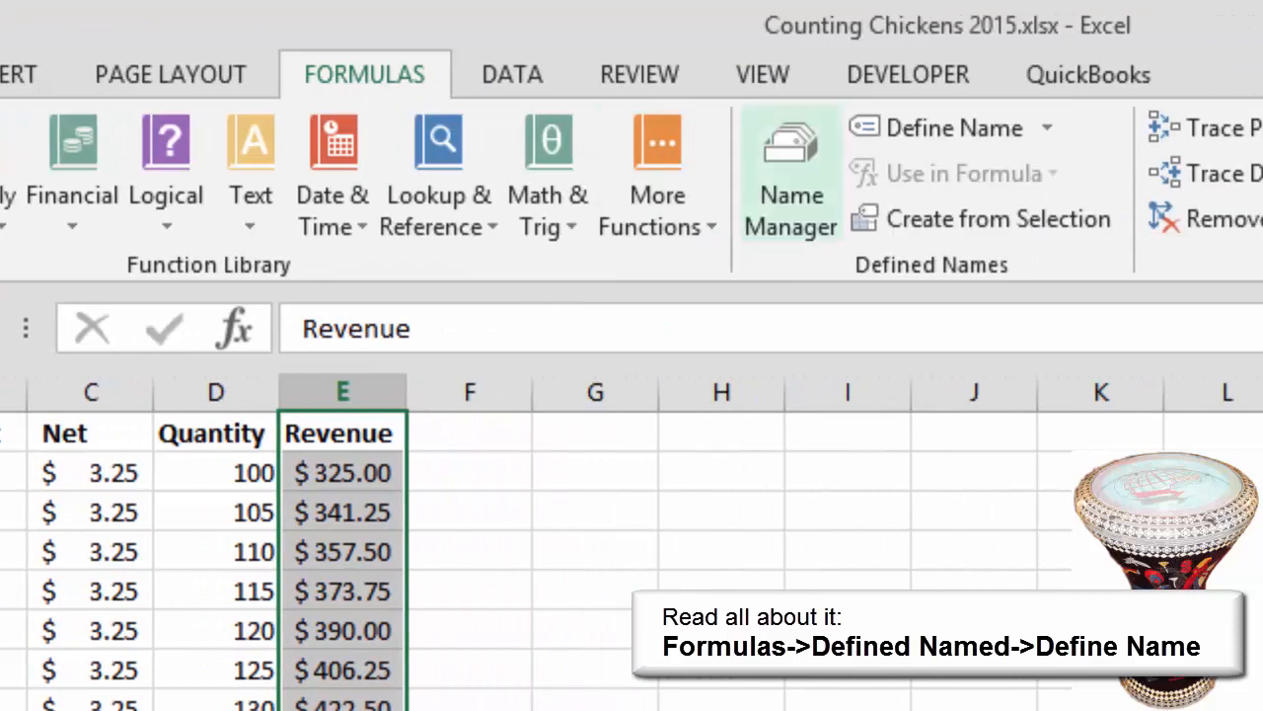
click(953, 127)
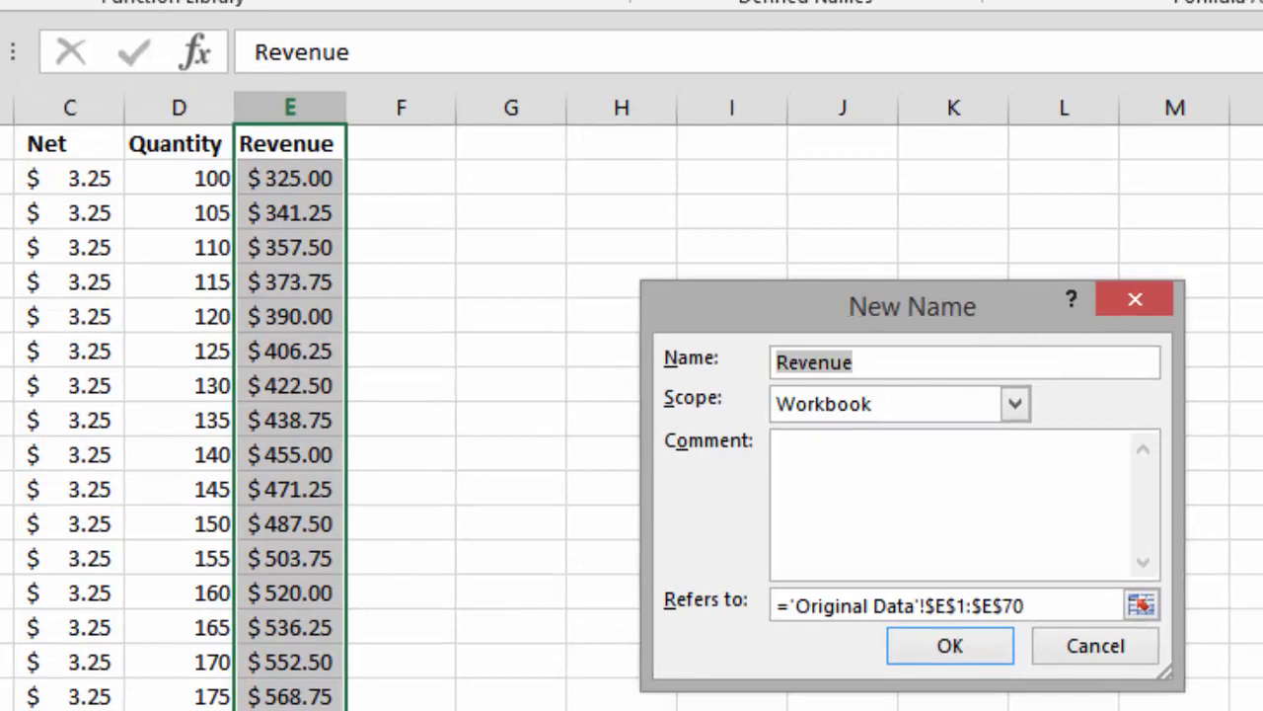
key(Right)
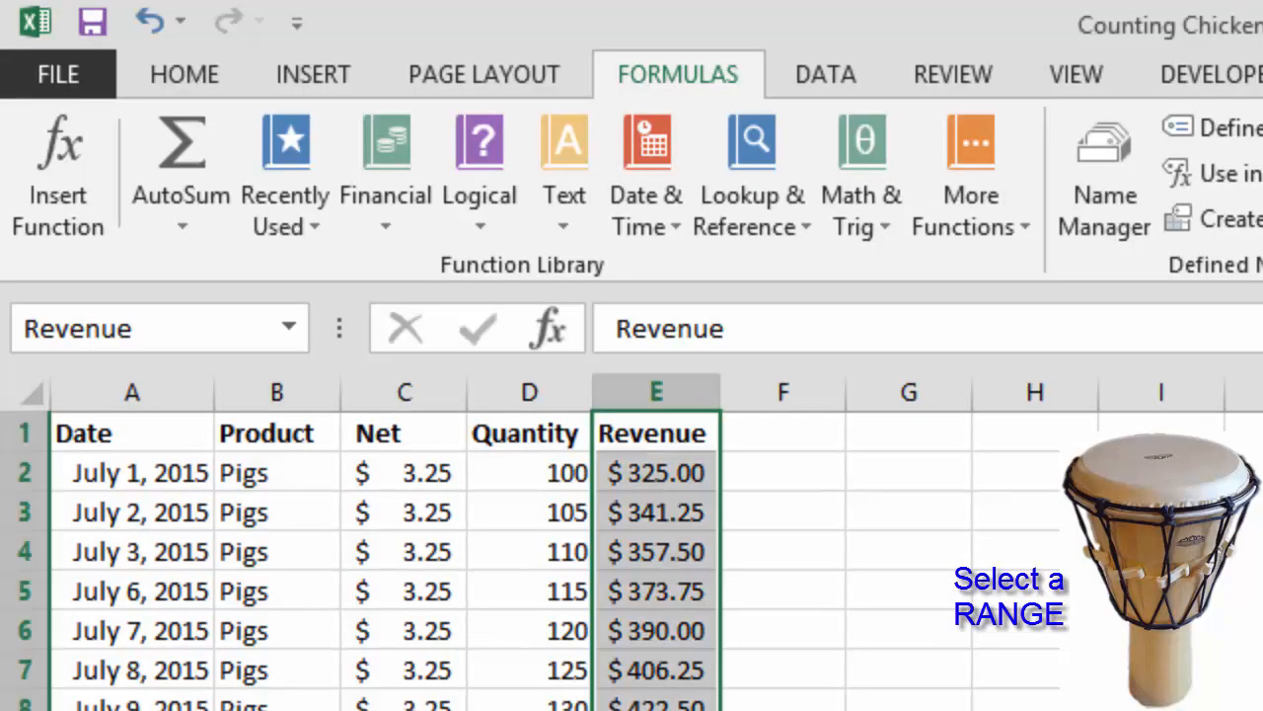
Step: Select the Quantity column from D1 to D70 and name the range QuantitySold
drag(530, 433, 530, 710)
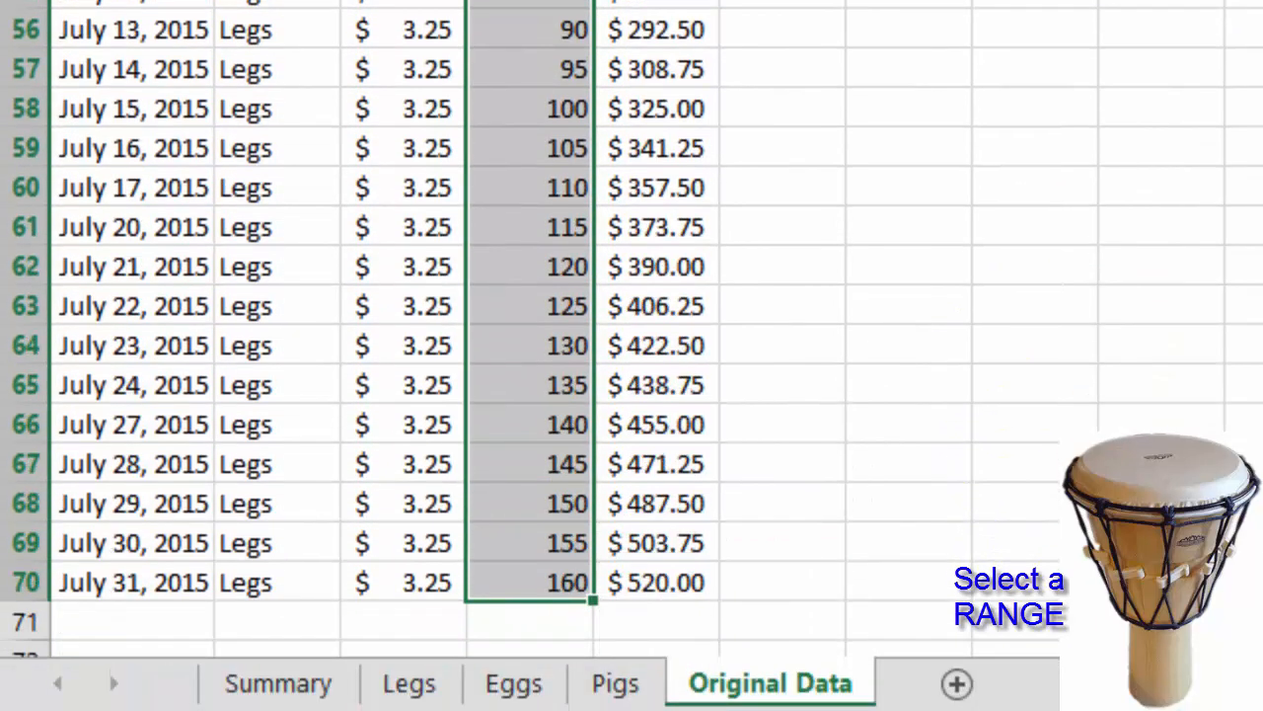
scroll(530, 326, up, 15)
scroll(530, 326, up, 3)
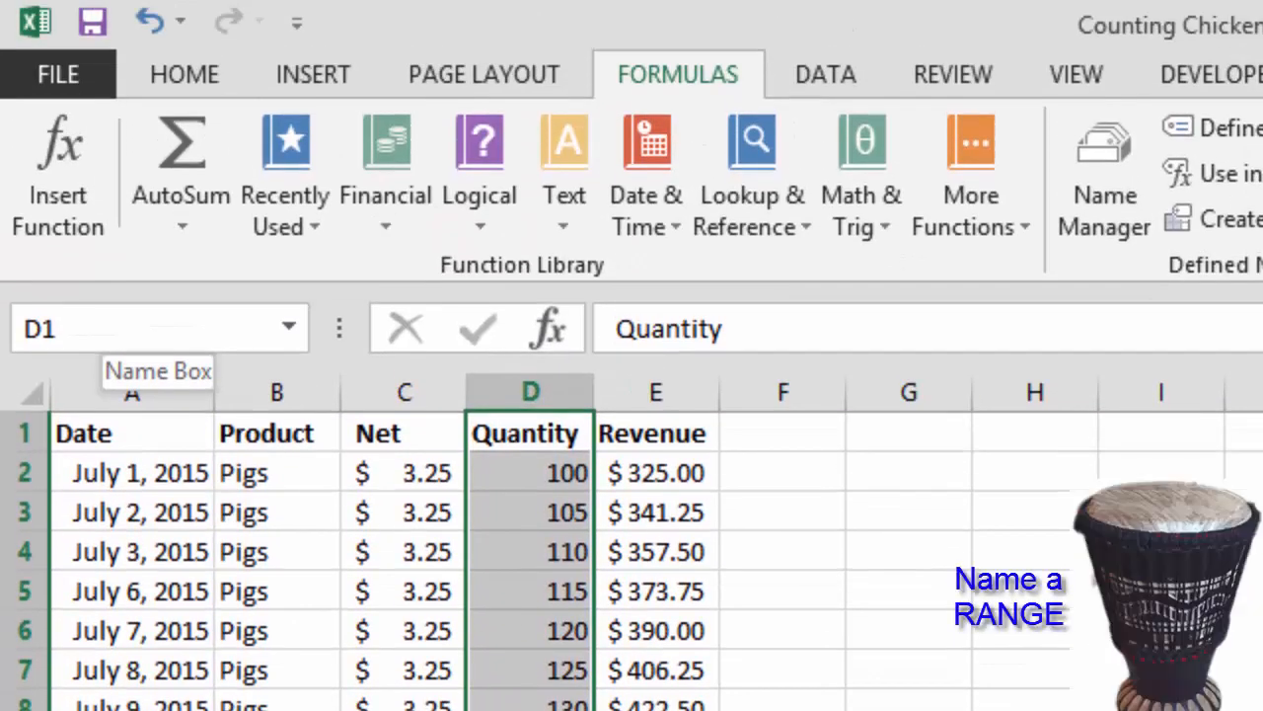
click(109, 328)
text(Q)
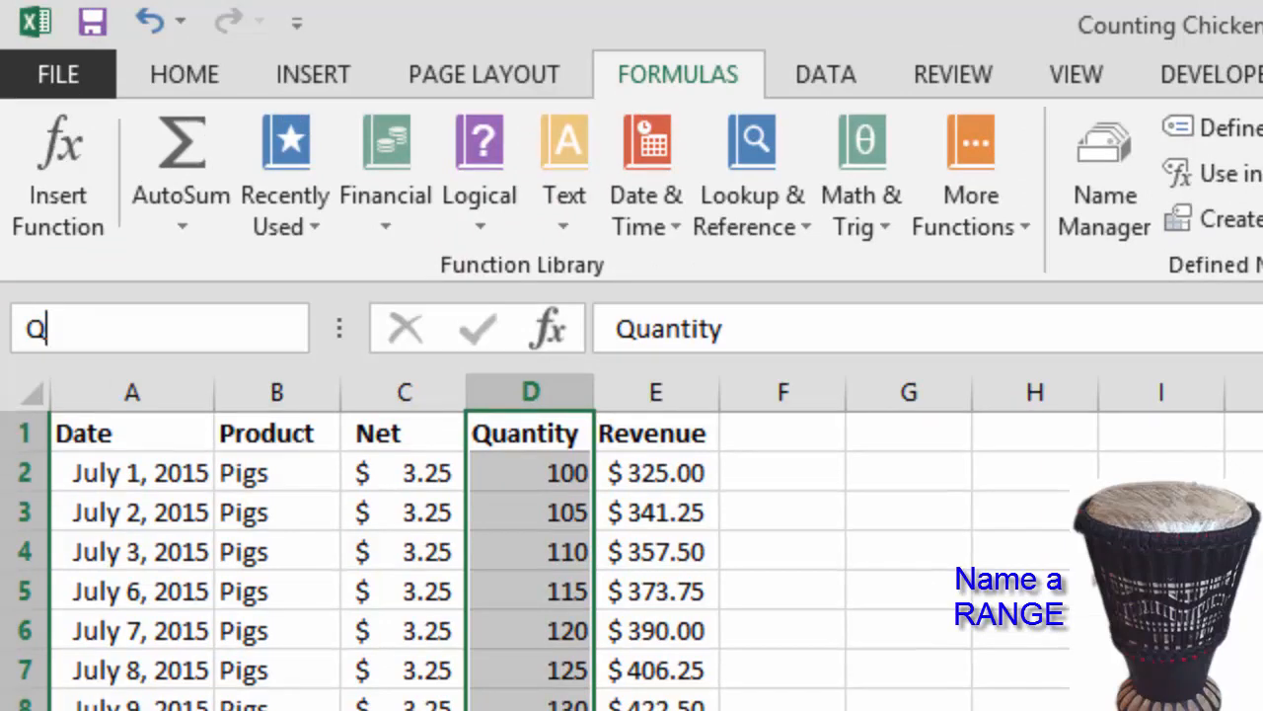
text(uantity)
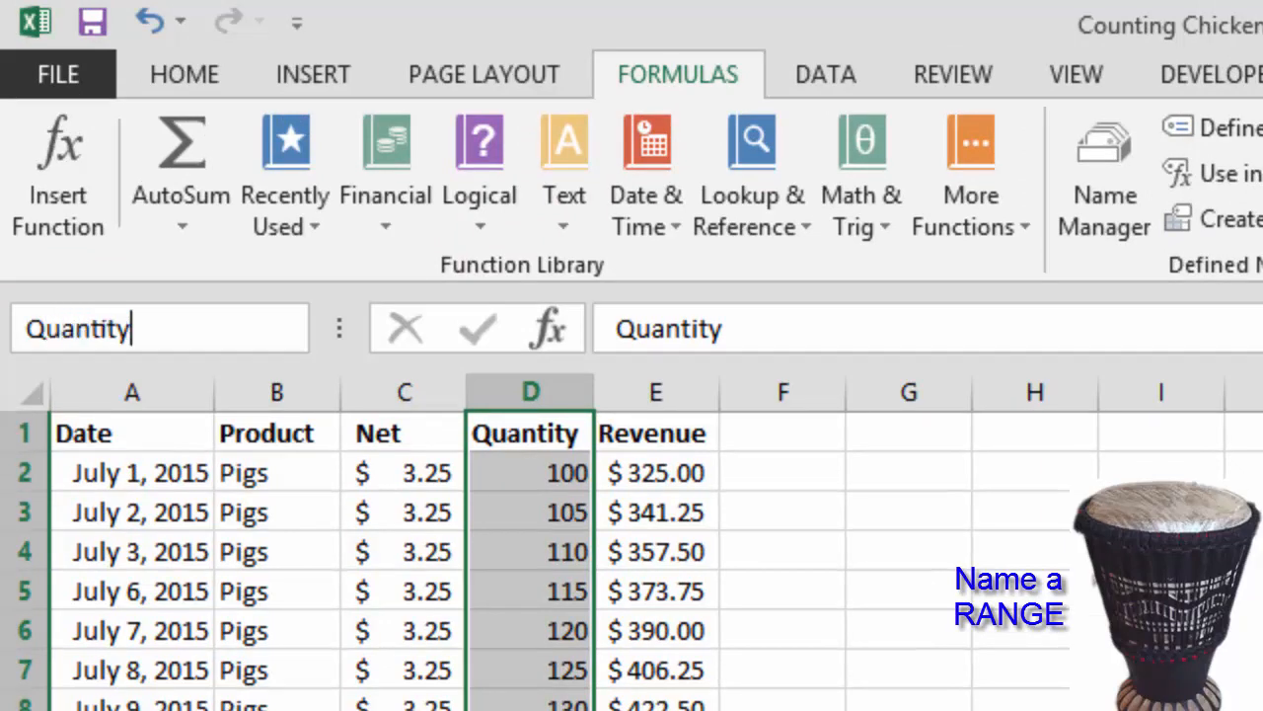
text(Sold)
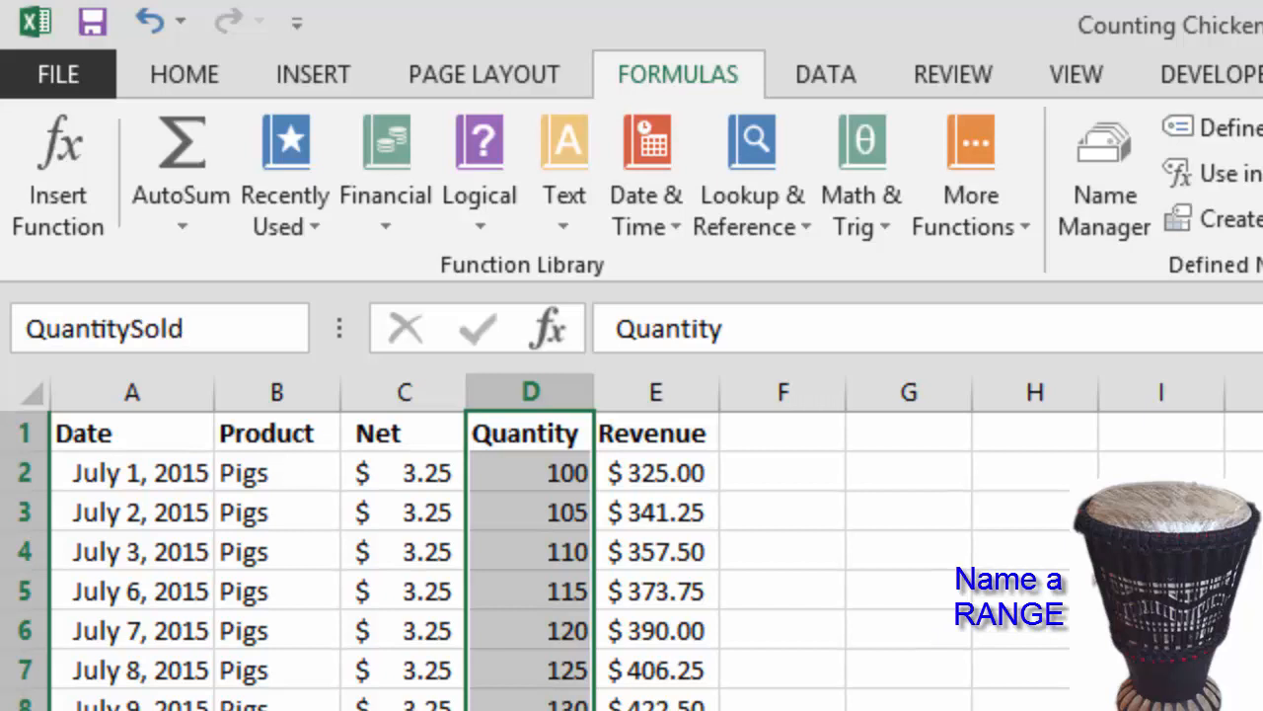
key(Return)
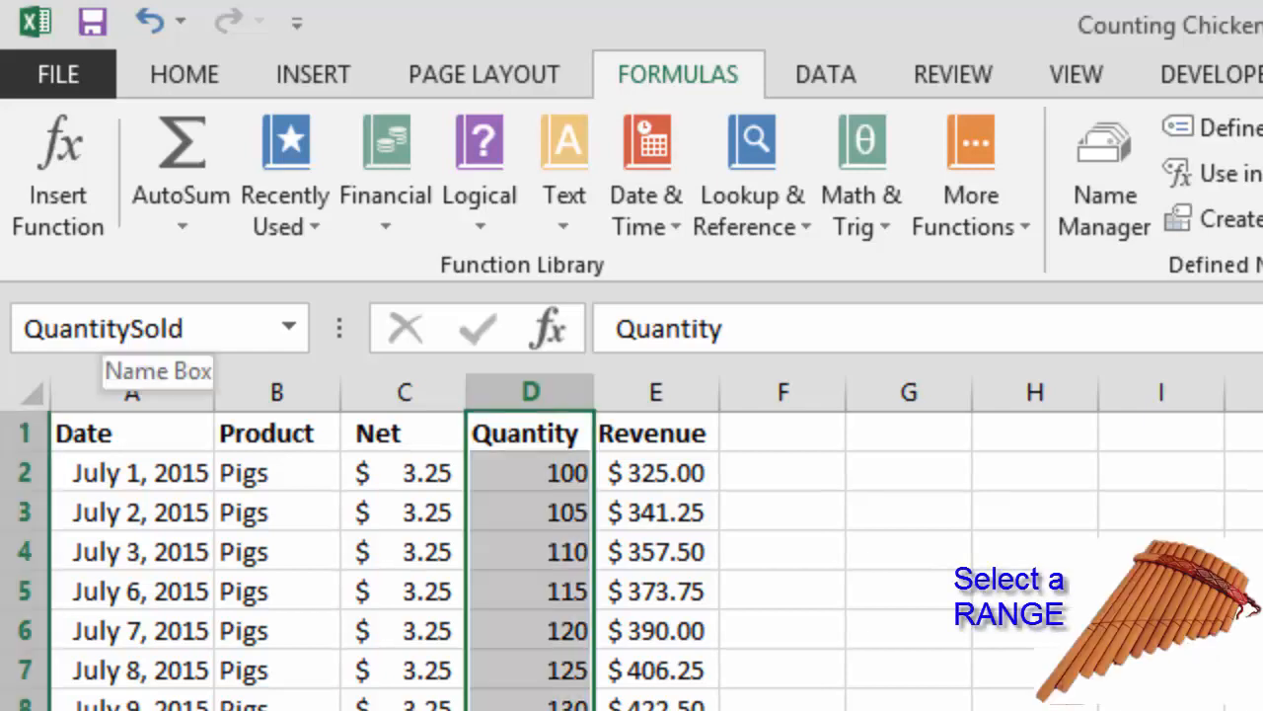
Step: Select the Revenue range by choosing its defined name
click(288, 327)
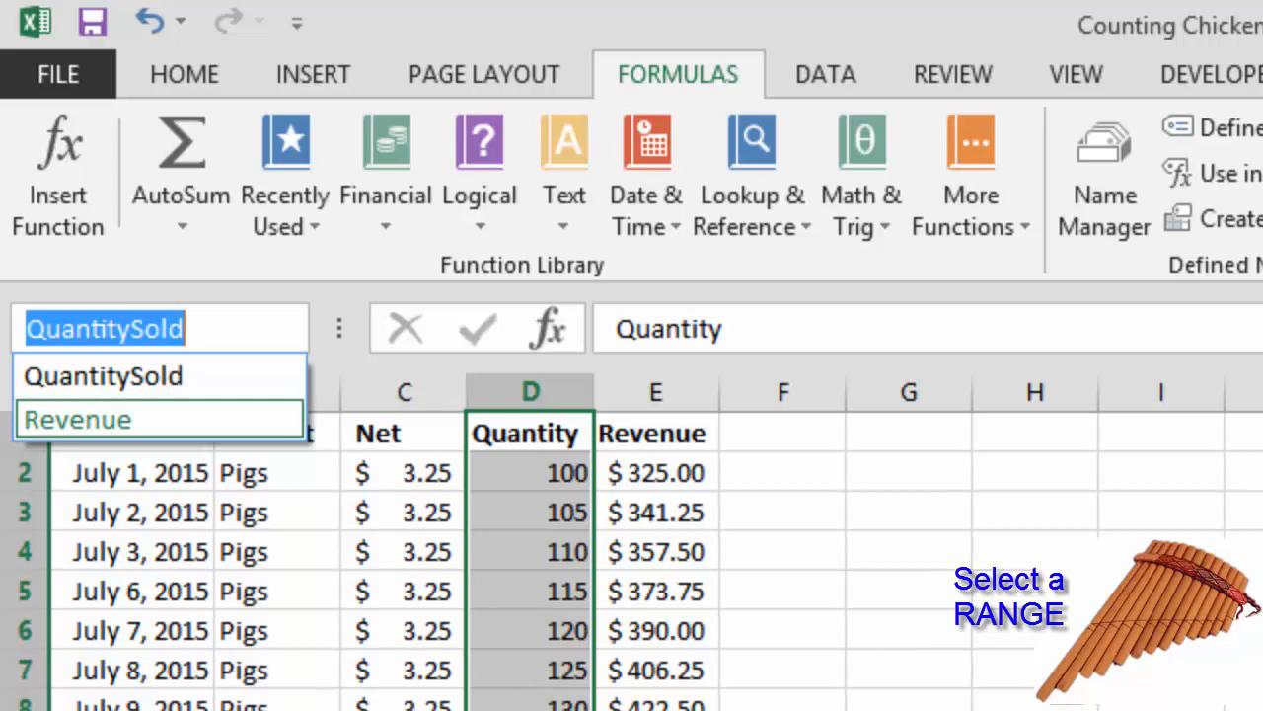
click(77, 418)
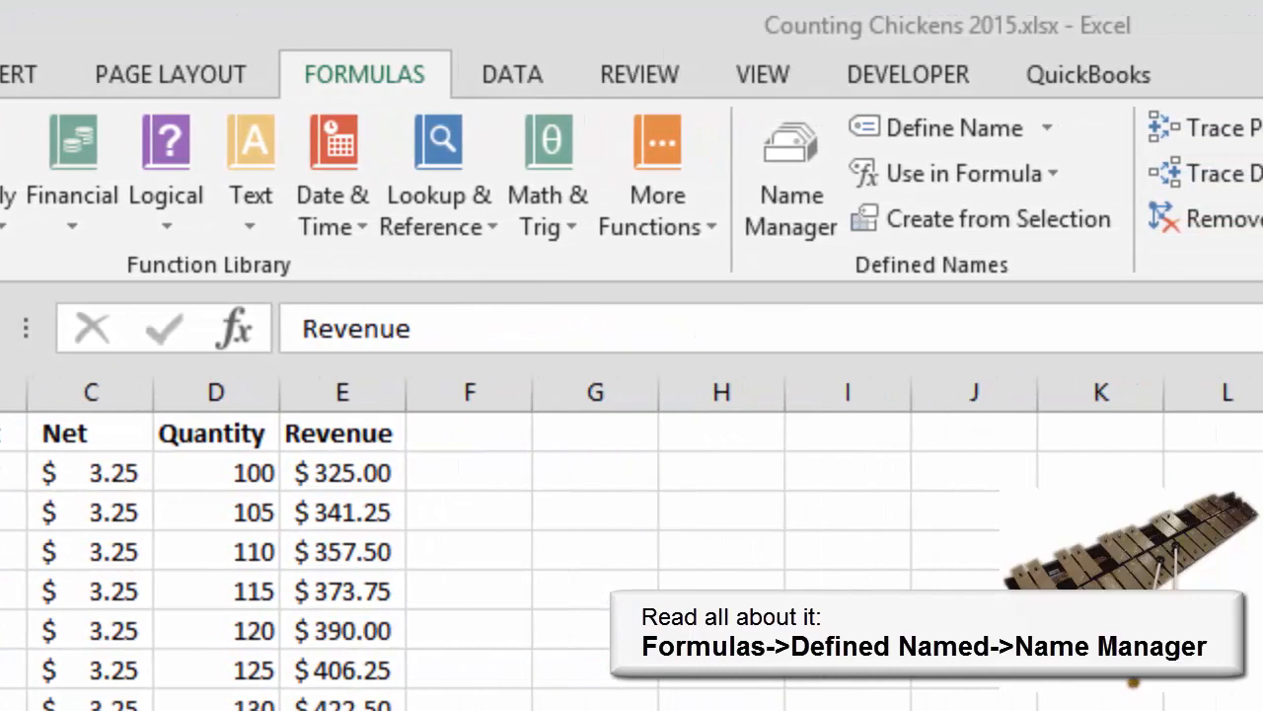
Step: Create a workbook-scoped name Product in the Name Manager, referring to B1:B70 on the Original Data sheet
click(791, 178)
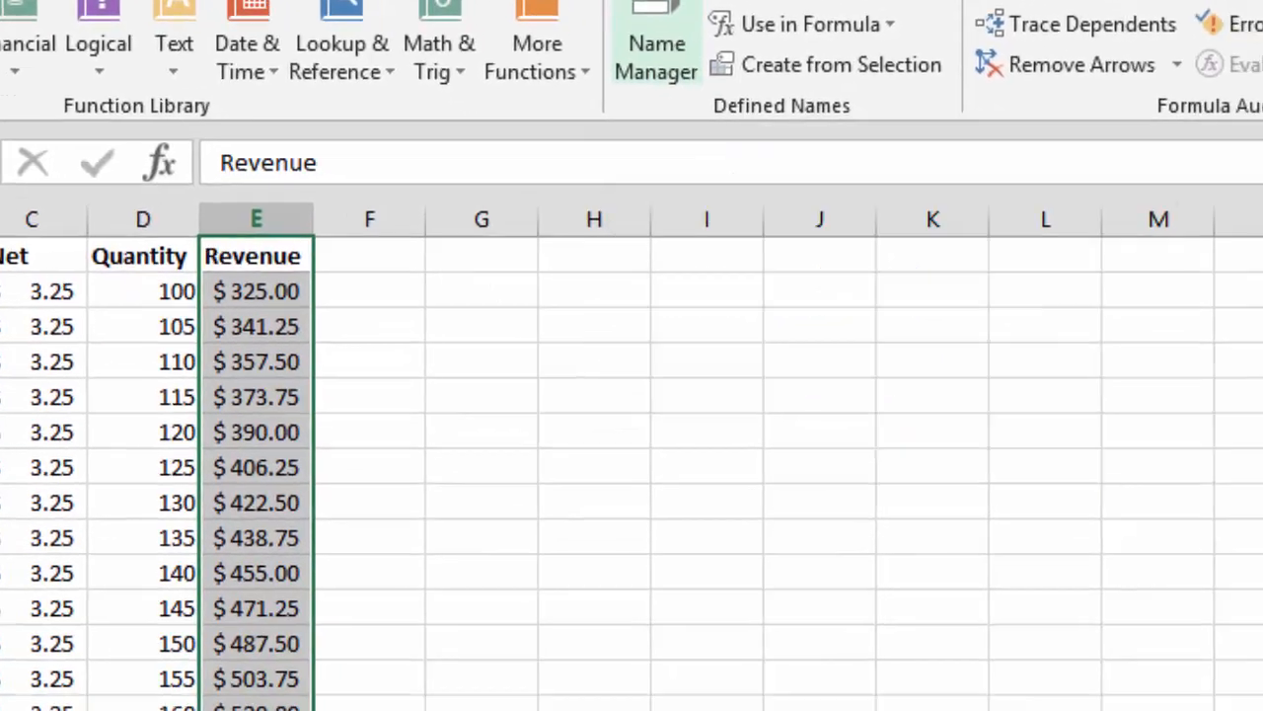
click(791, 177)
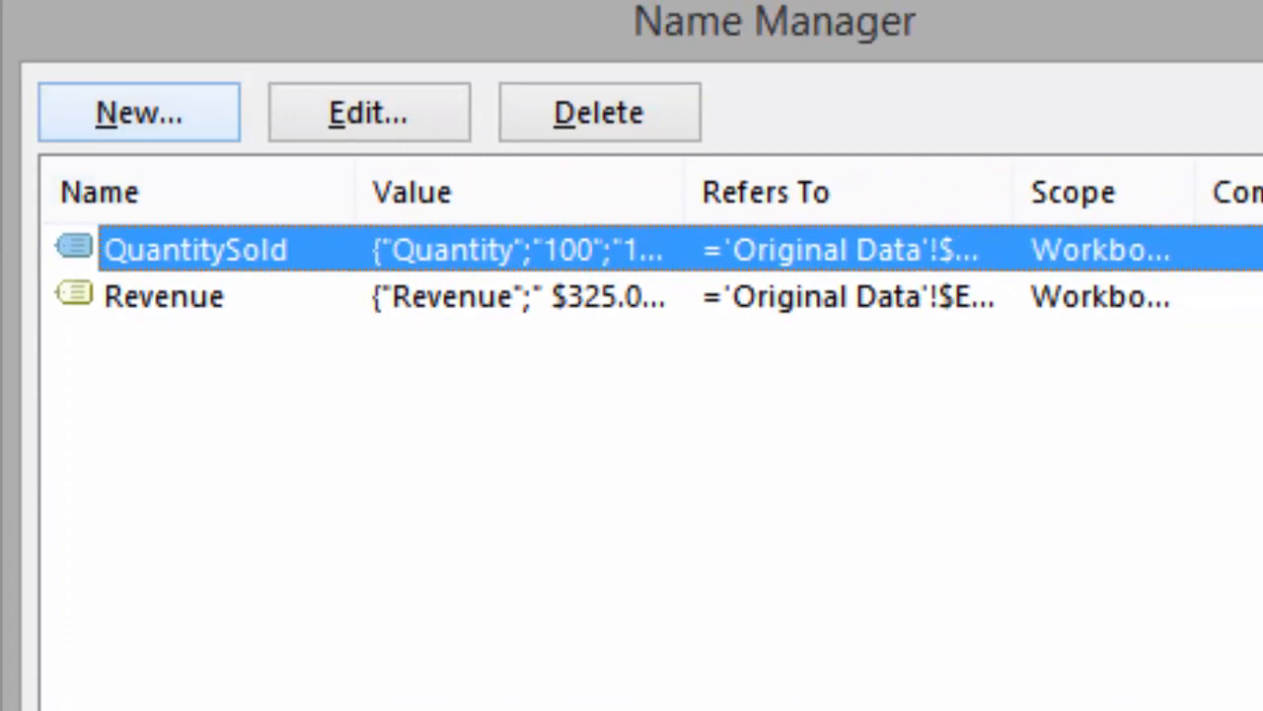
key(alt+n)
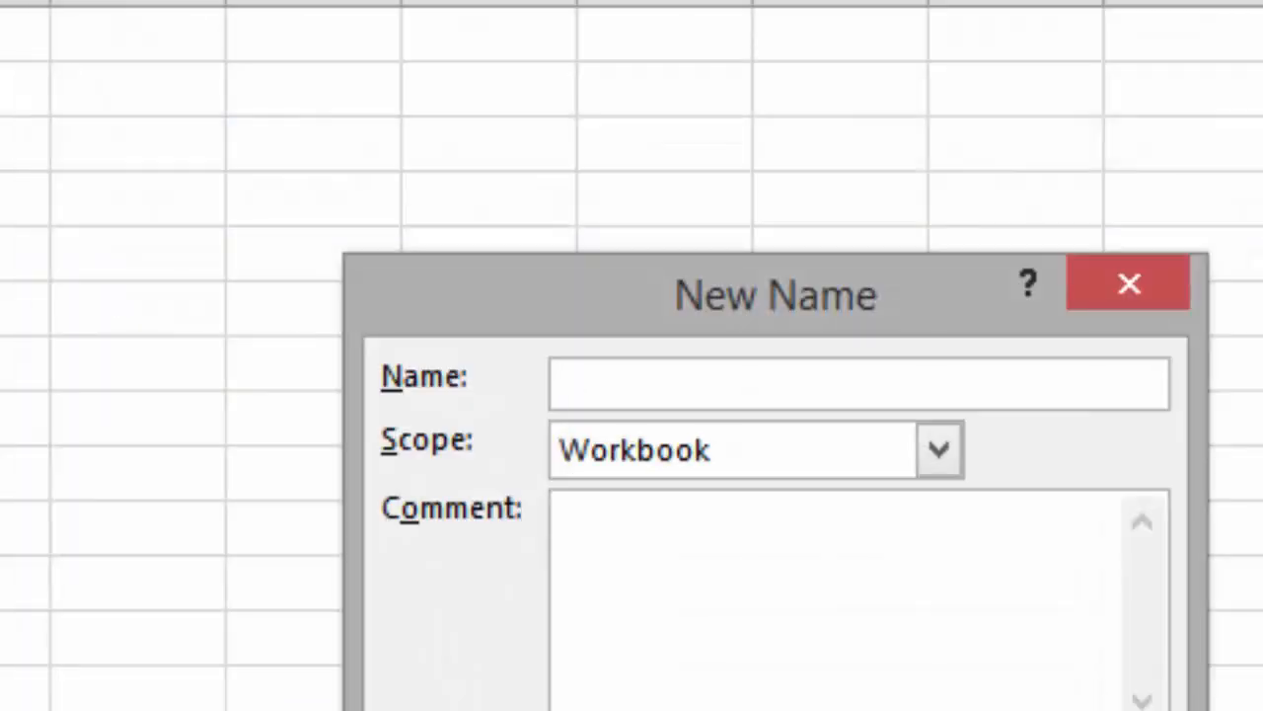
text(Prod)
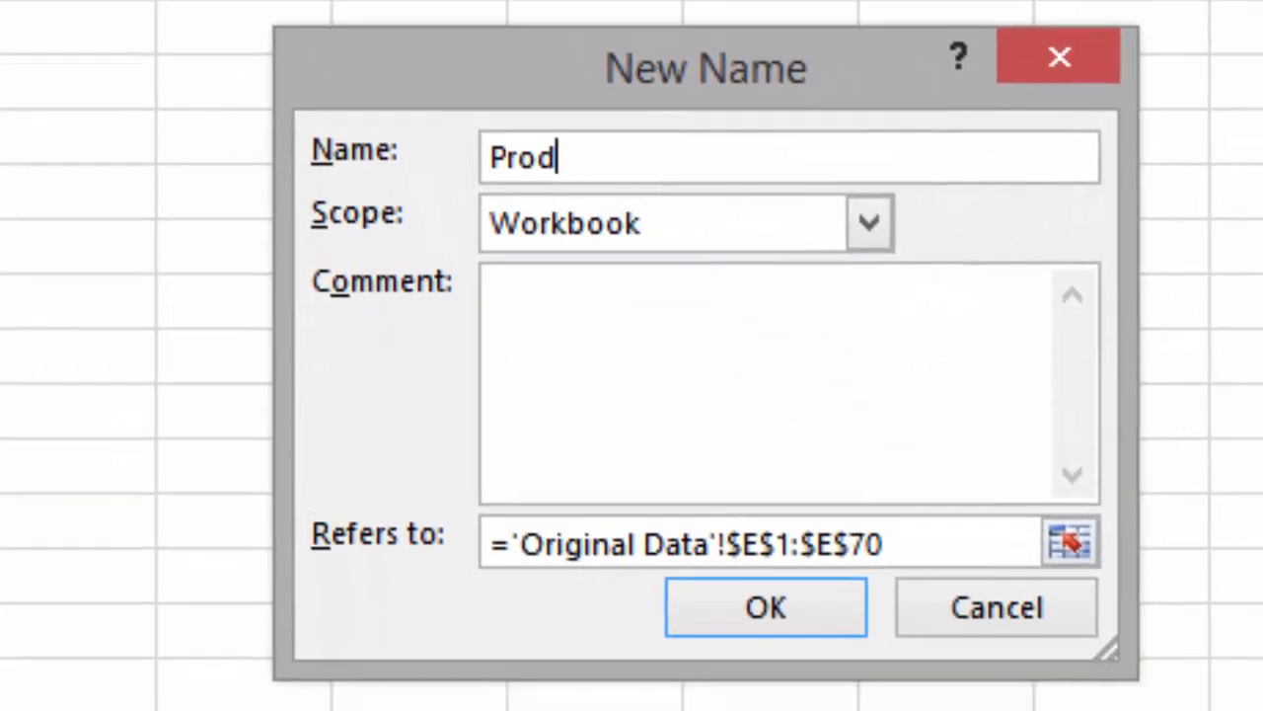
text(uct)
click(1070, 541)
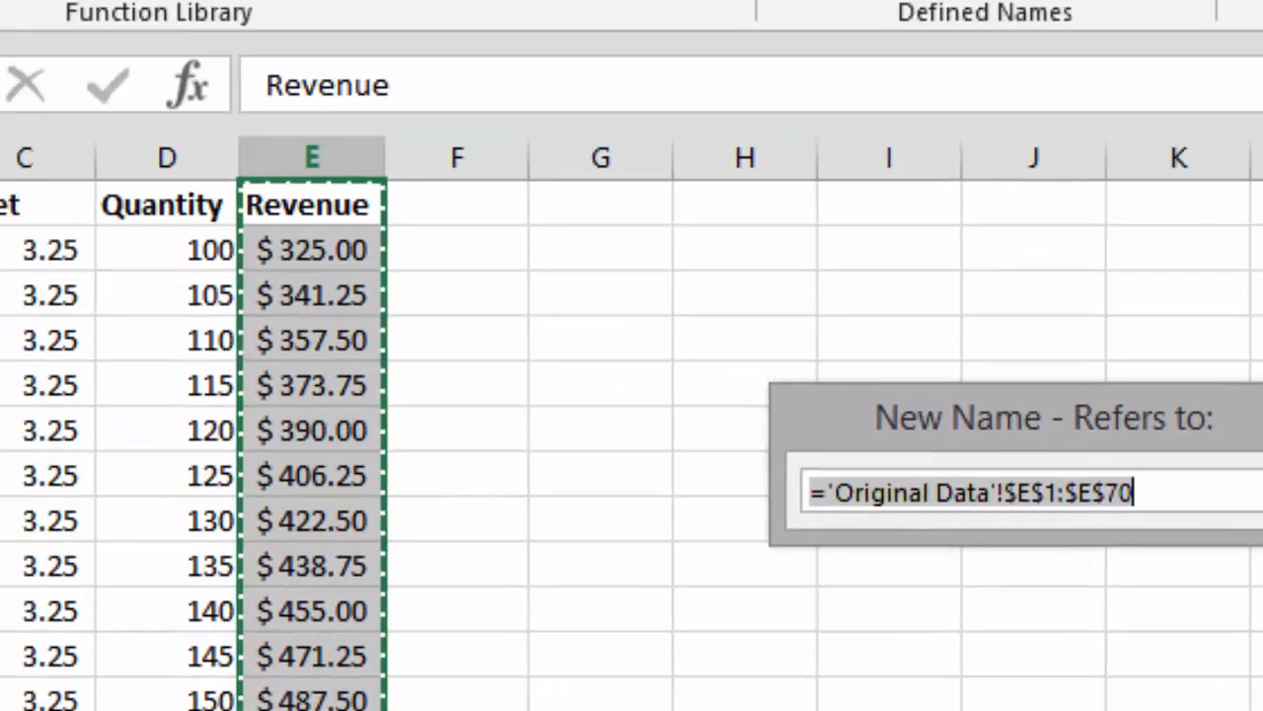
click(276, 433)
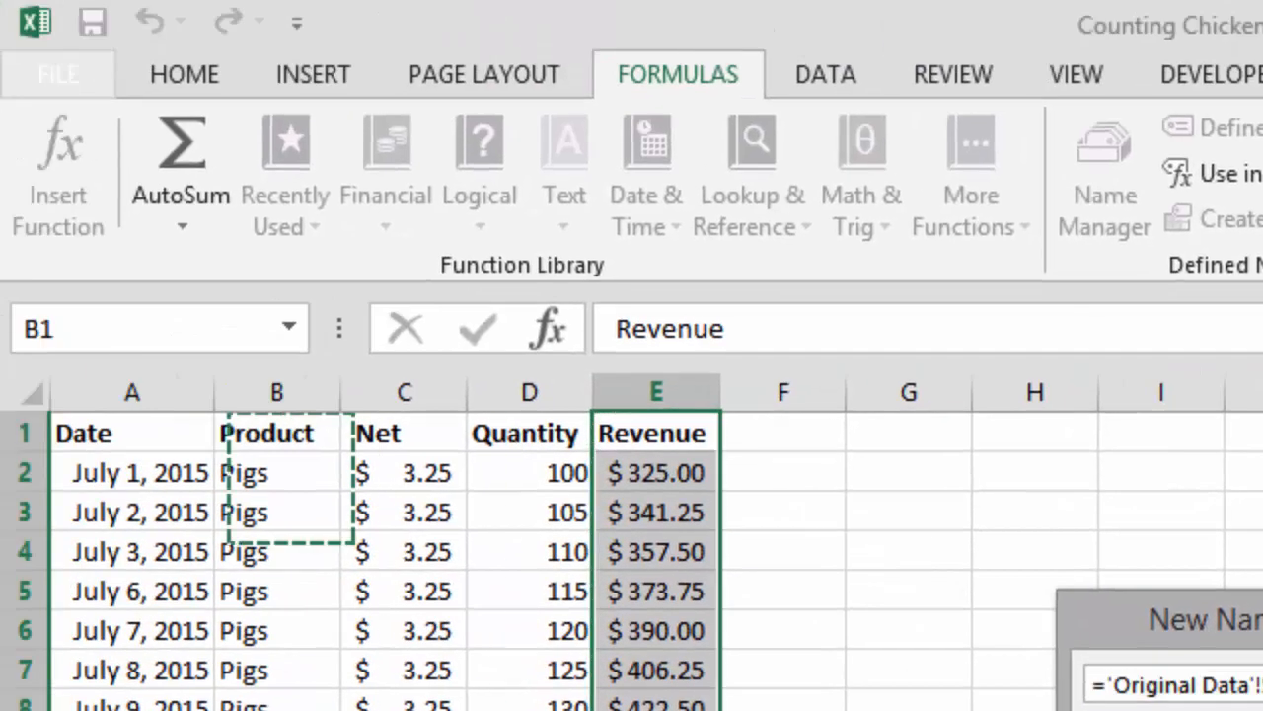
drag(276, 433, 276, 710)
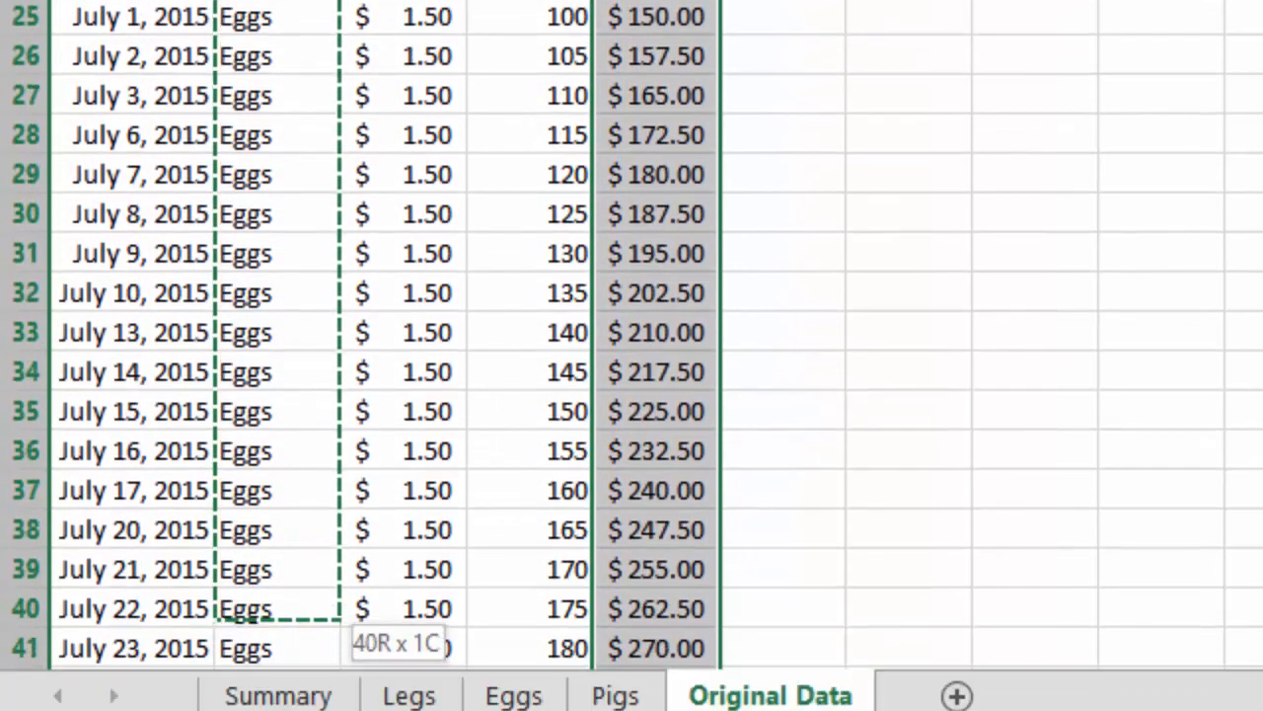
drag(316, 679, 316, 659)
click(1069, 158)
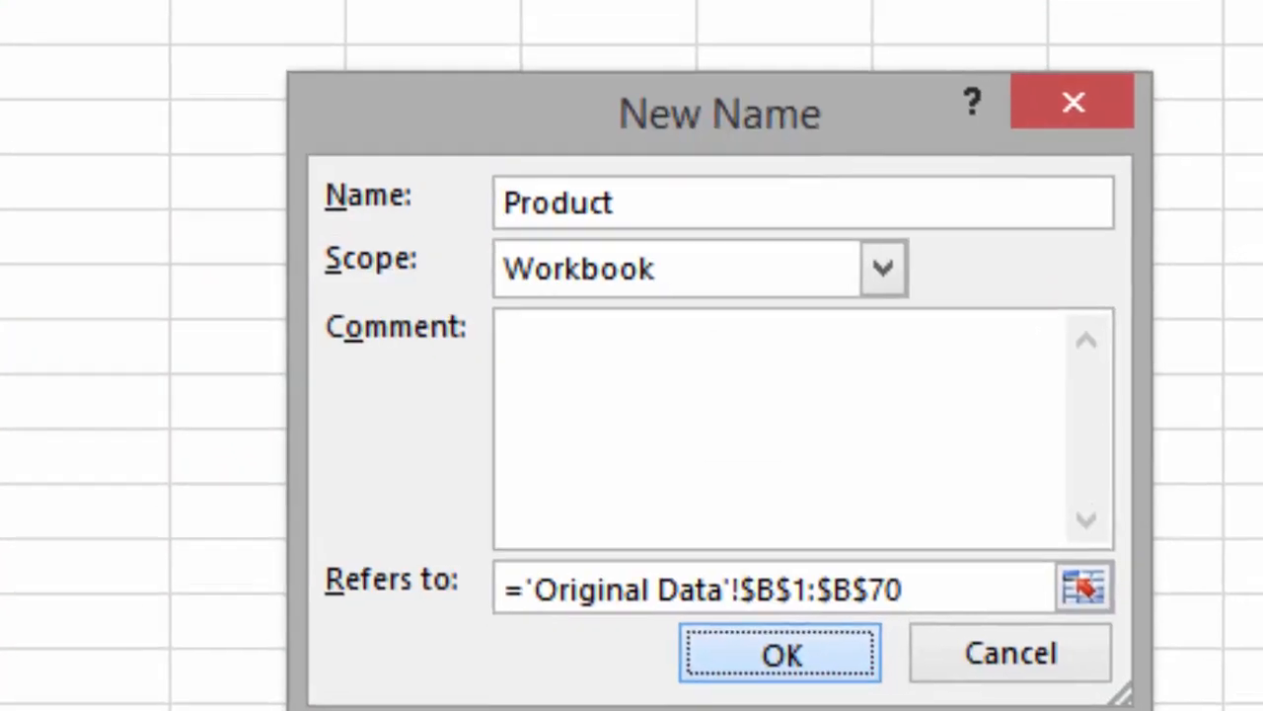
key(Return)
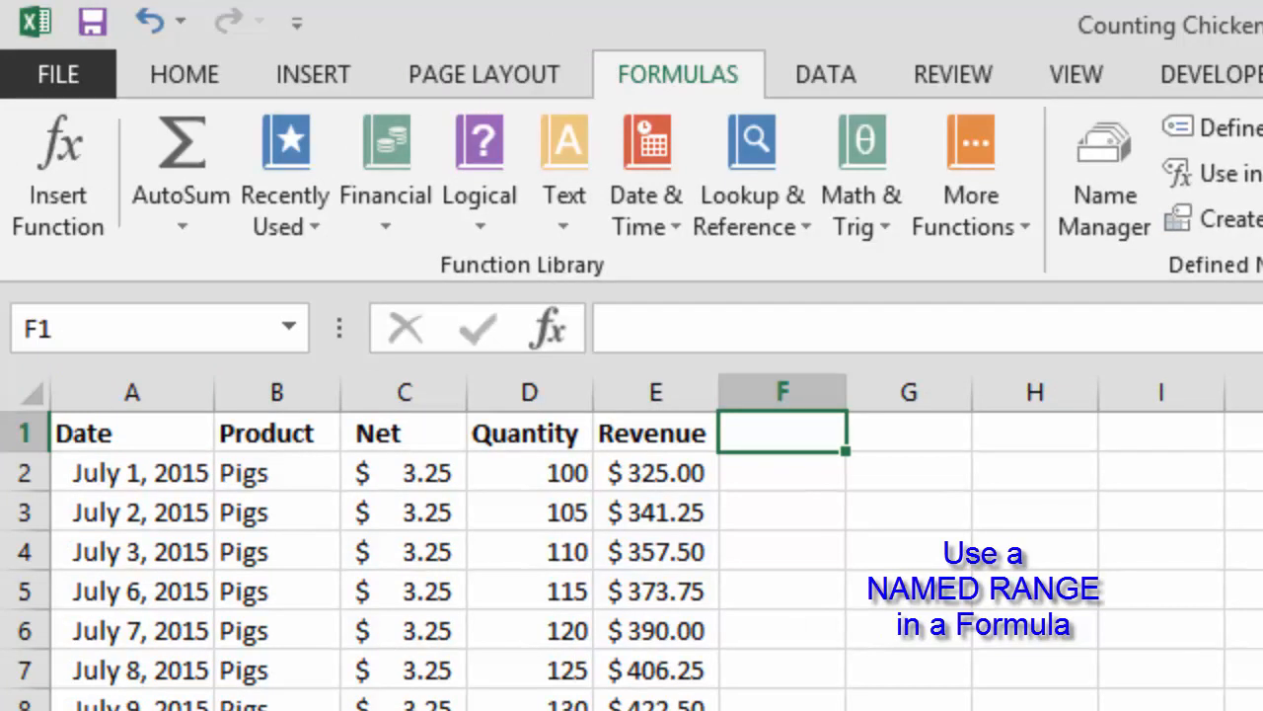
Step: Enter the heading Sample Formula in F1 and widen column F to fit it
text(Sam)
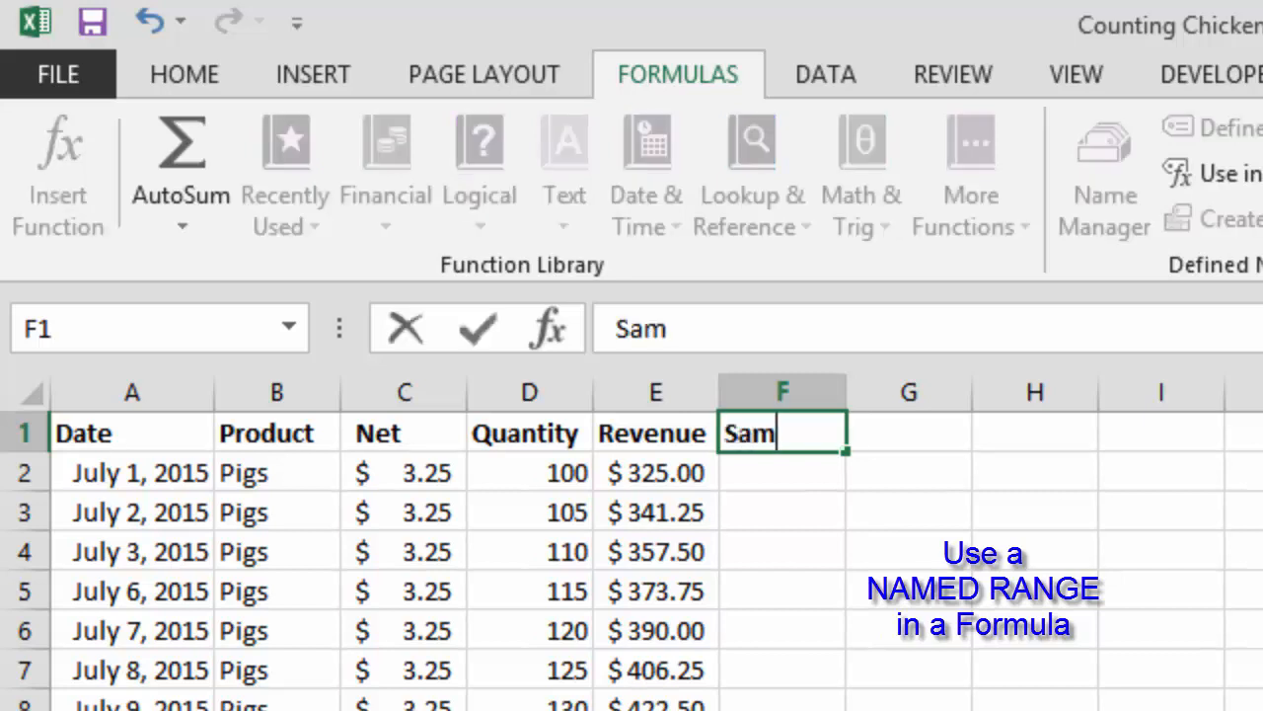
text(ple Formula)
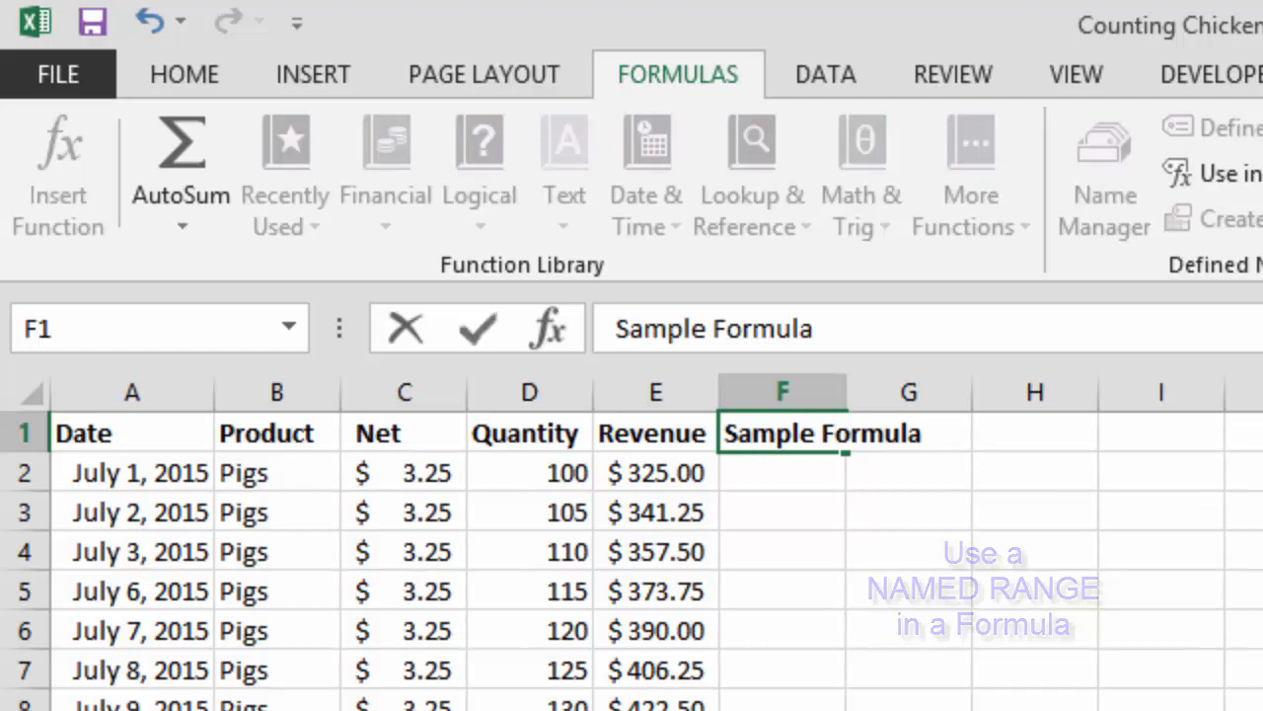
key(ctrl+Return)
key(Return)
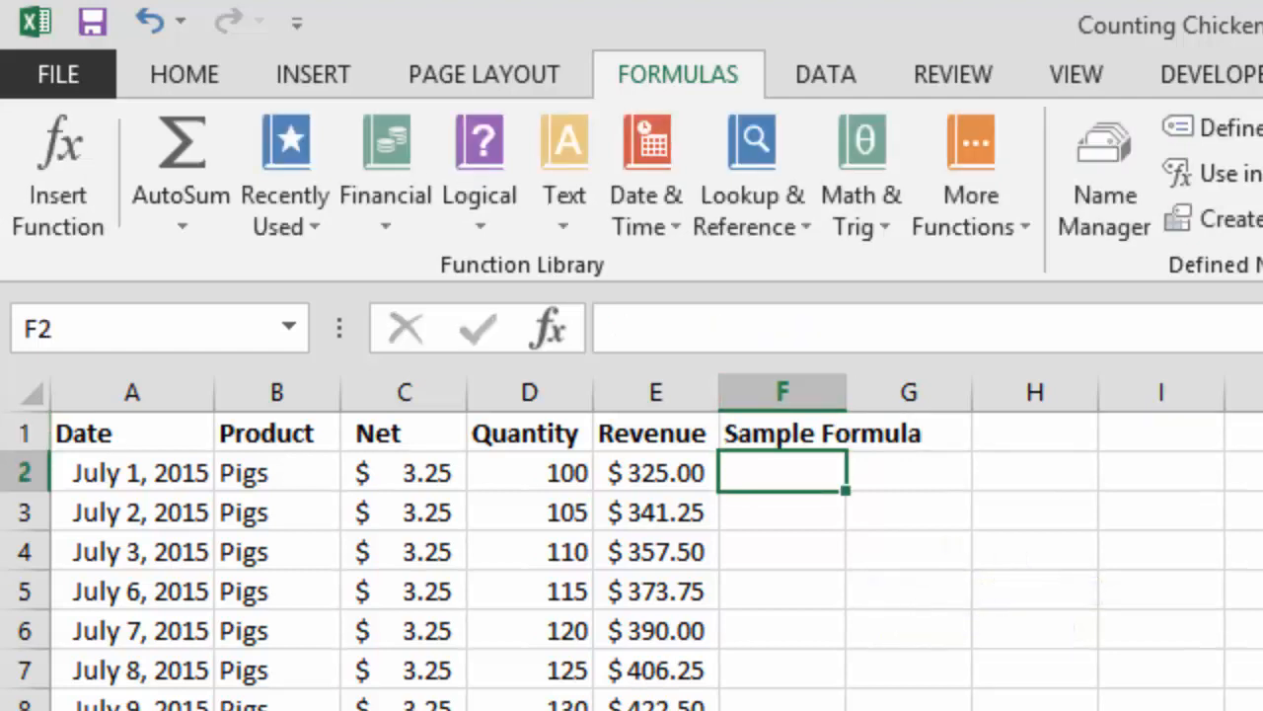
double_click(846, 393)
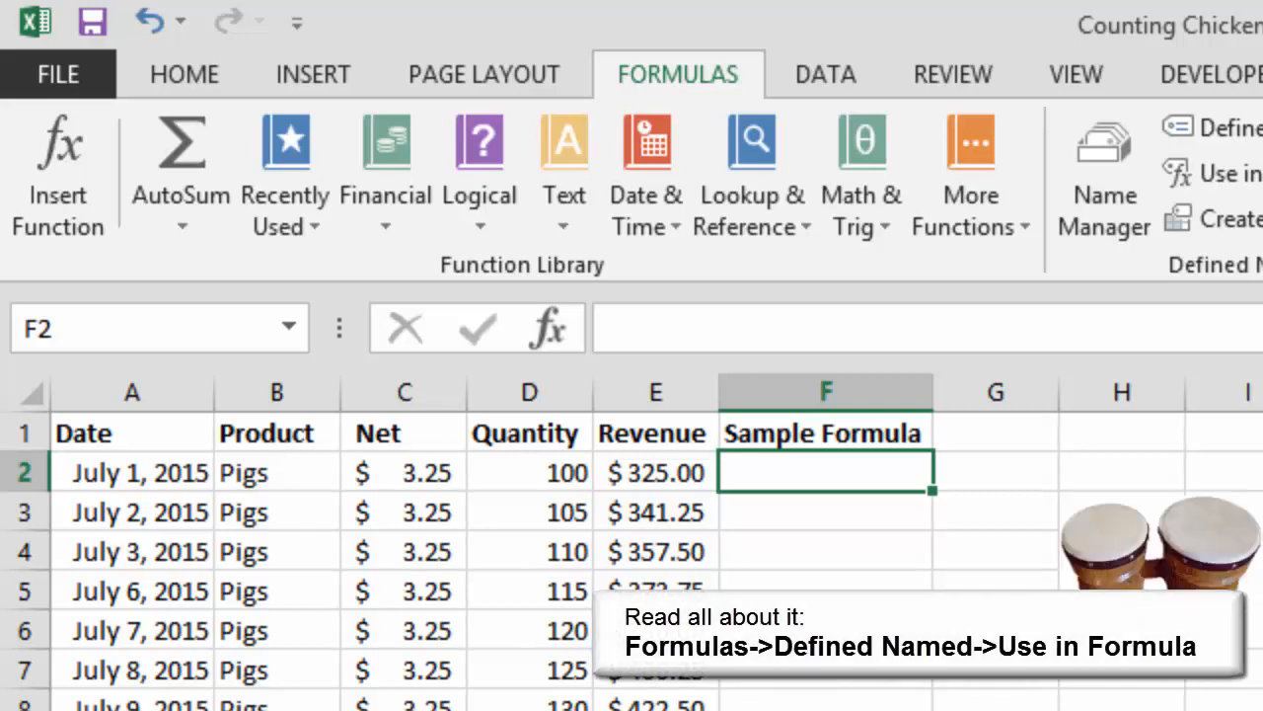
Step: Enter the formula =Revenue in F2, inserting the defined name Revenue into it
text(=)
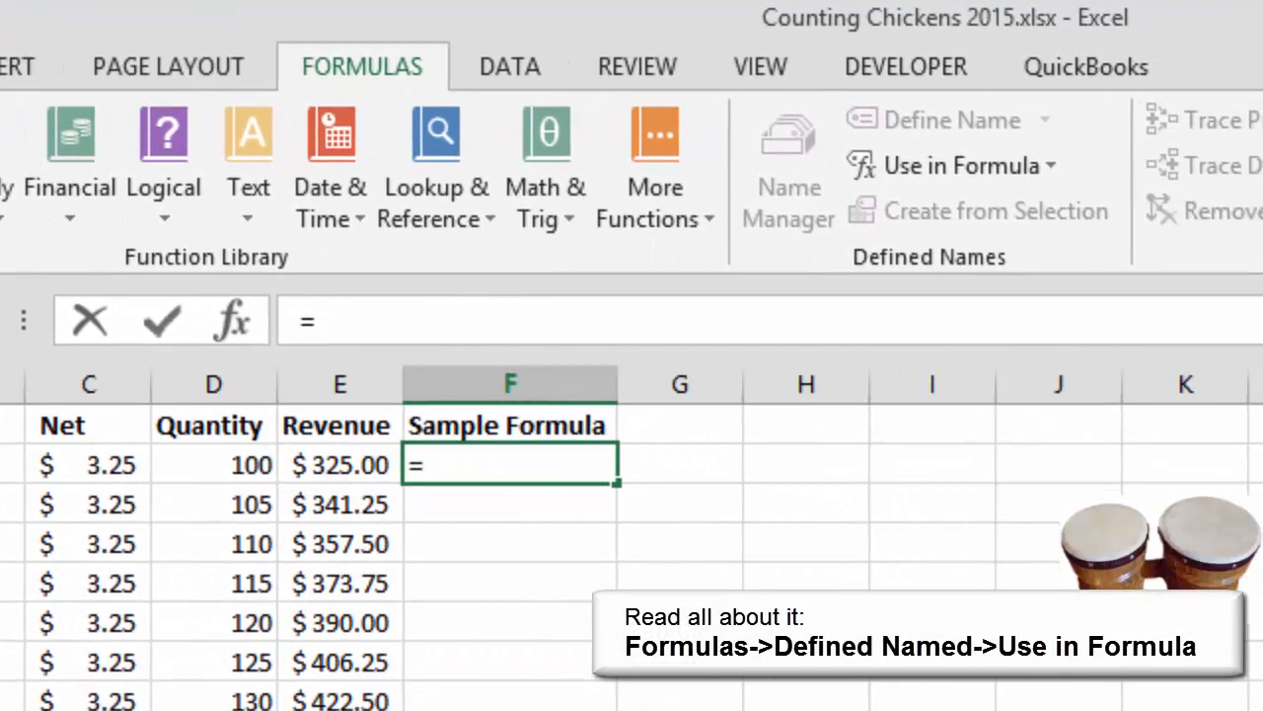
click(956, 166)
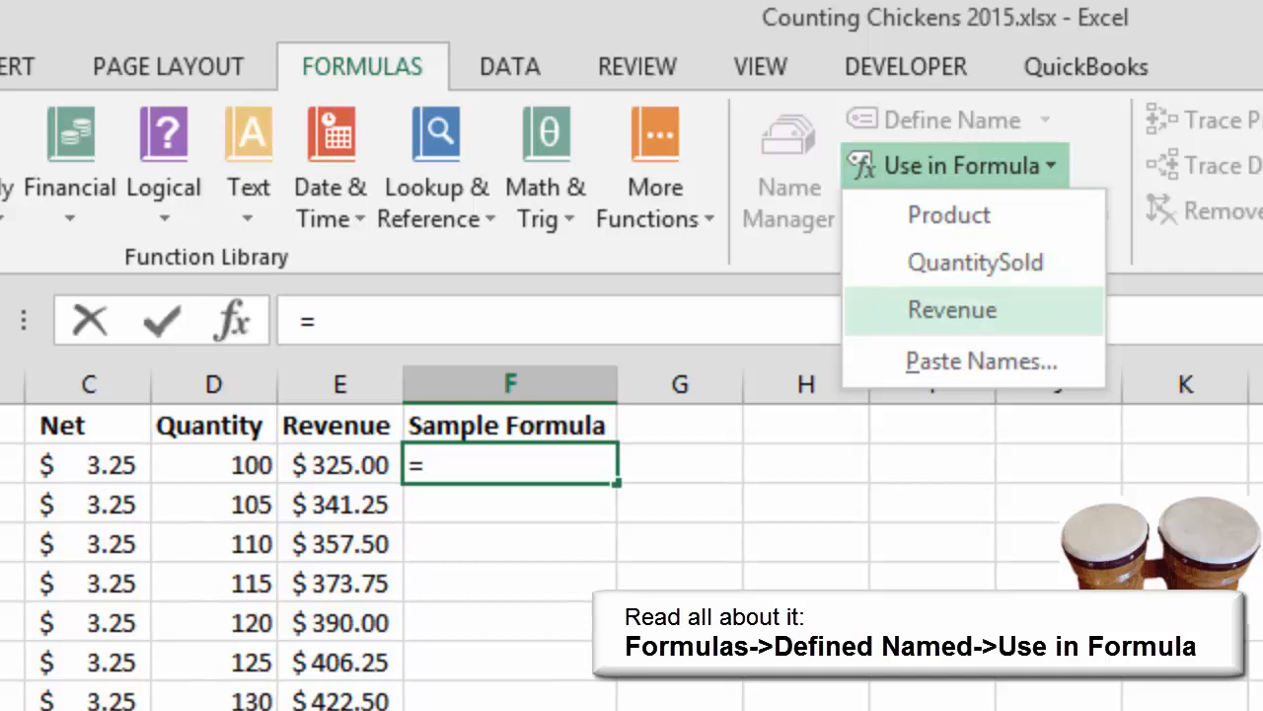
click(952, 311)
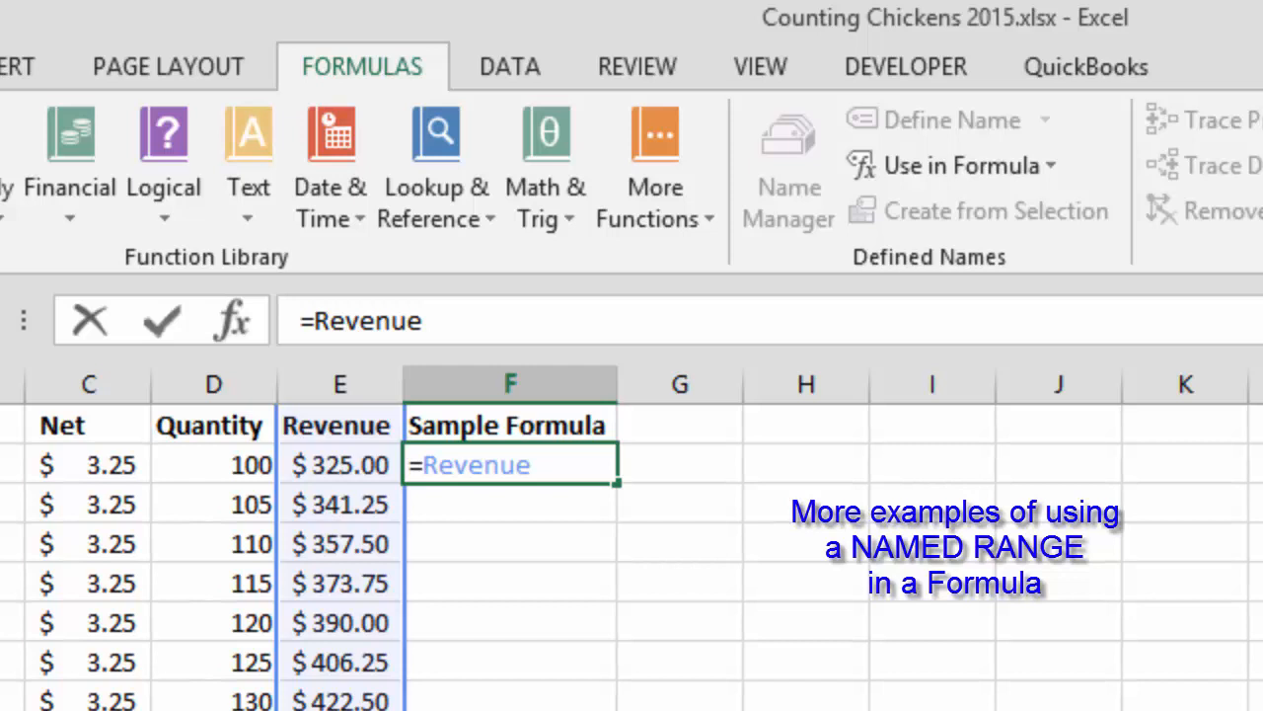
key(Return)
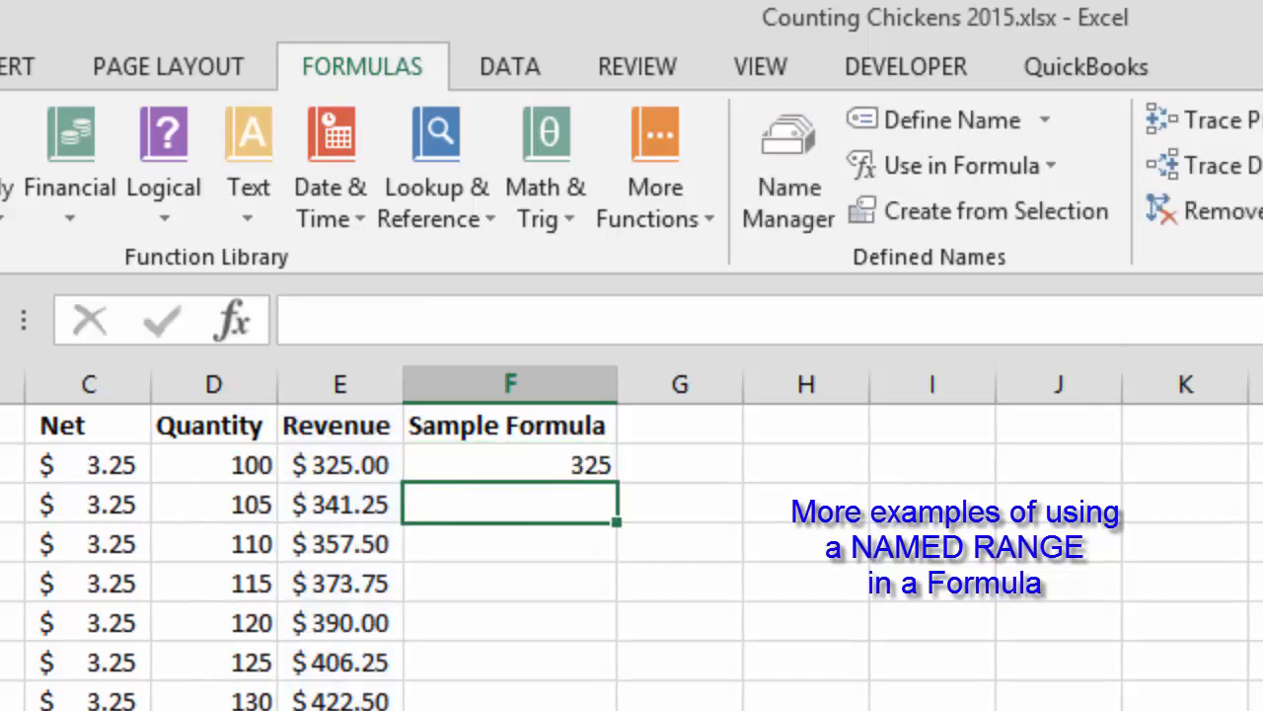
click(1259, 503)
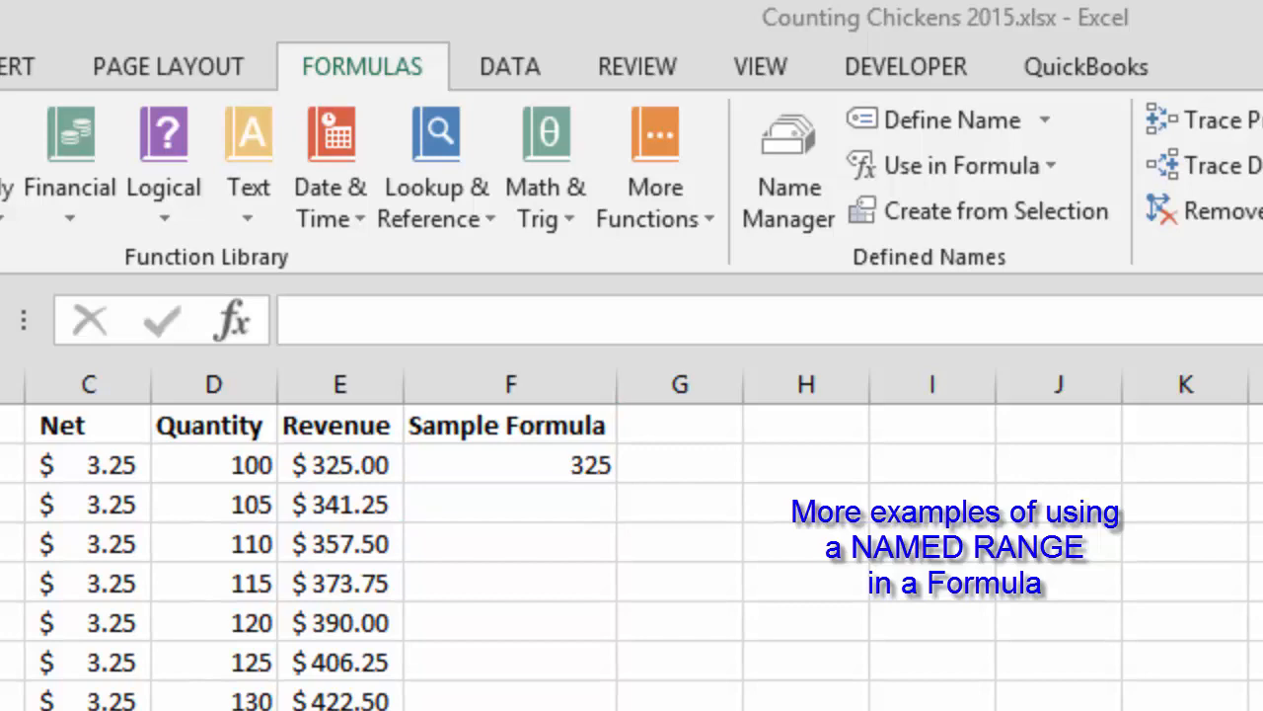
Step: Enter the label SUMIF in D71, below the Quantity data, and make it bold
click(511, 504)
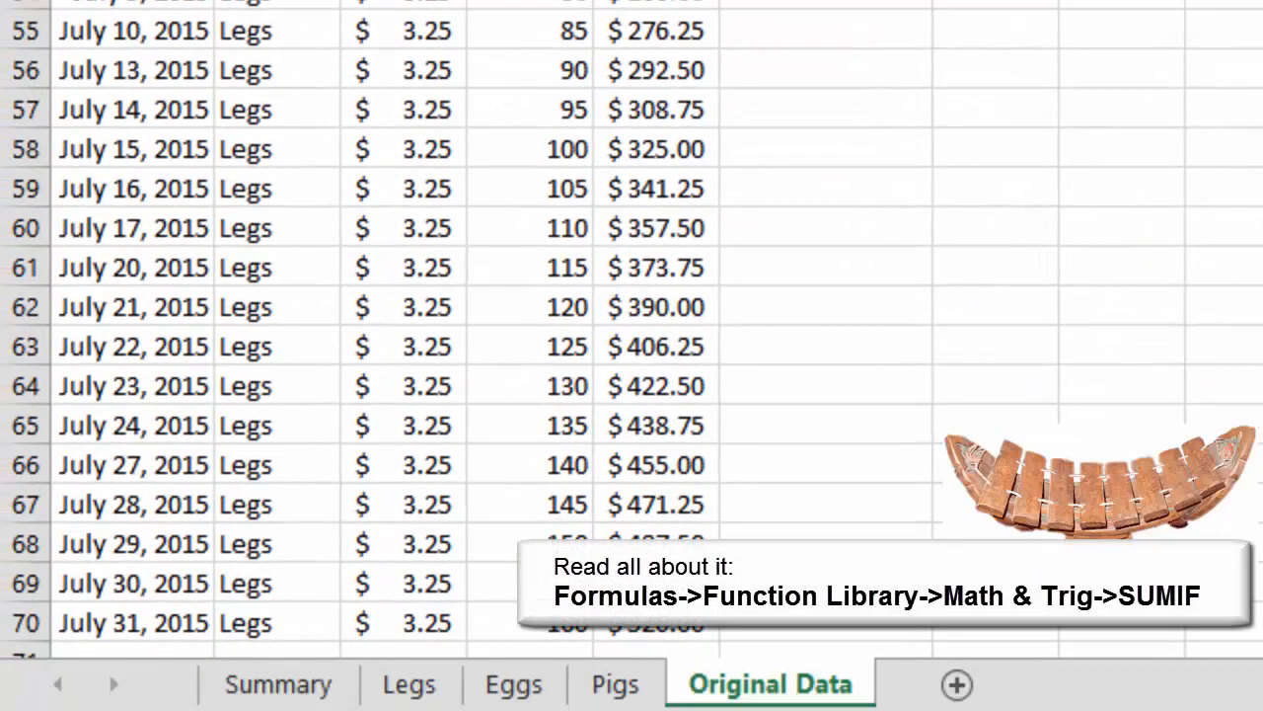
scroll(530, 425, down, 2)
click(530, 425)
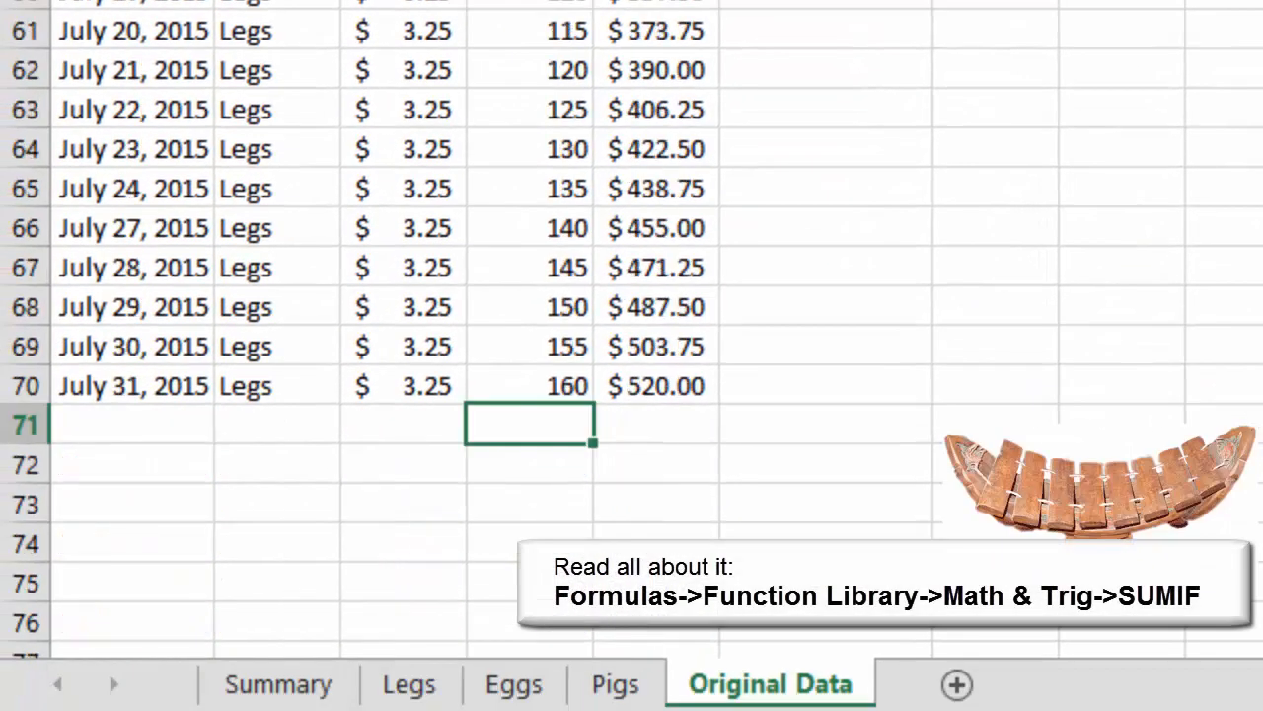
text(SUMIF)
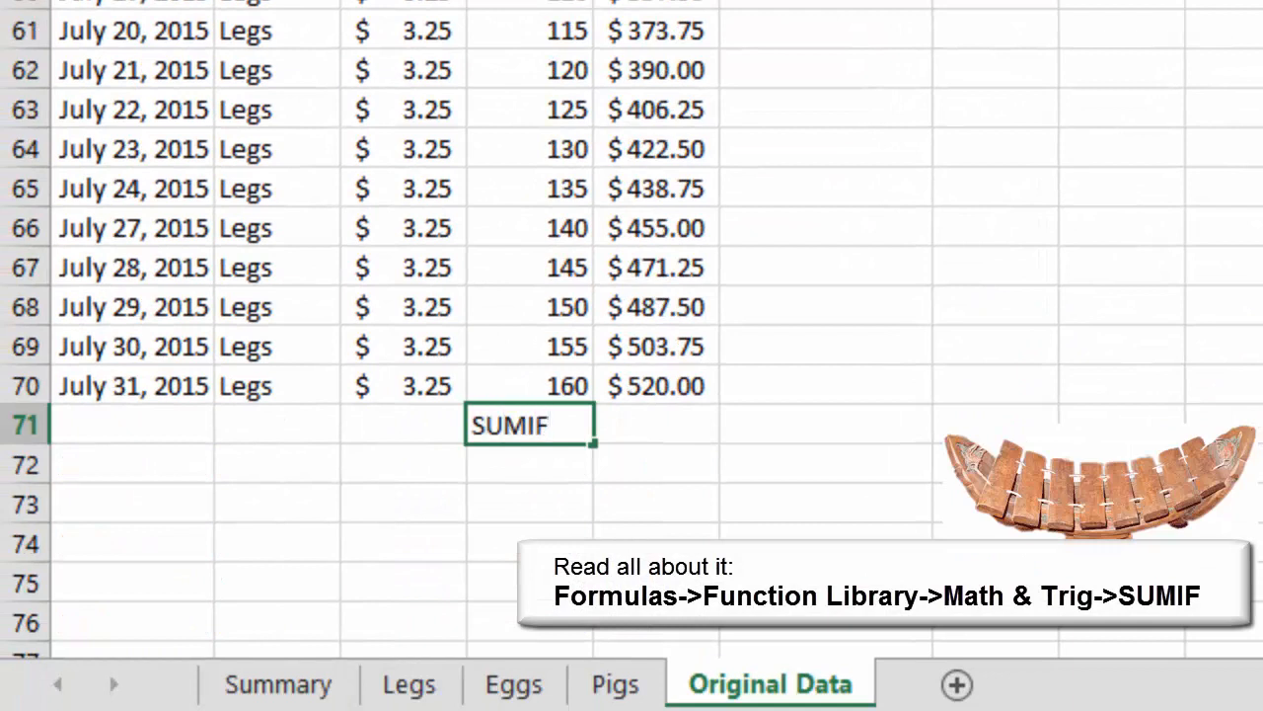
key(ctrl+Return)
key(ctrl+b)
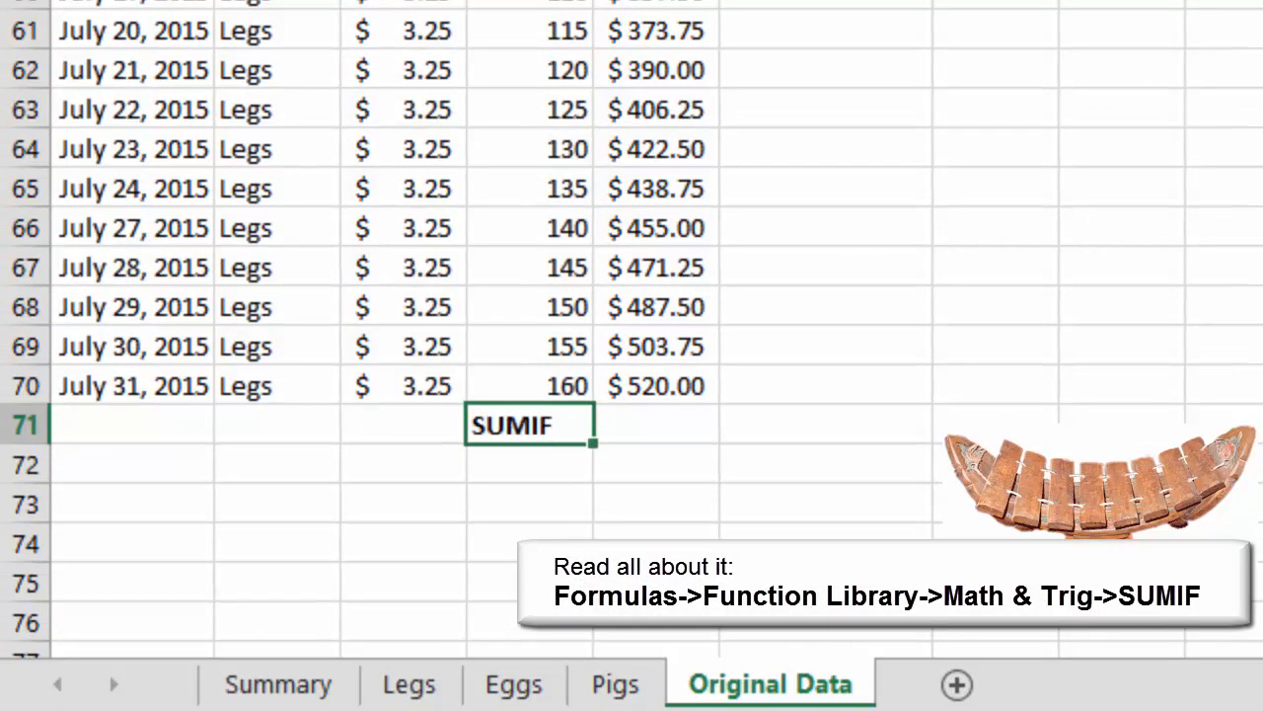
Step: Insert a SUMIF function in E71 with range Product, criteria "Eggs" and sum range Revenue
click(656, 426)
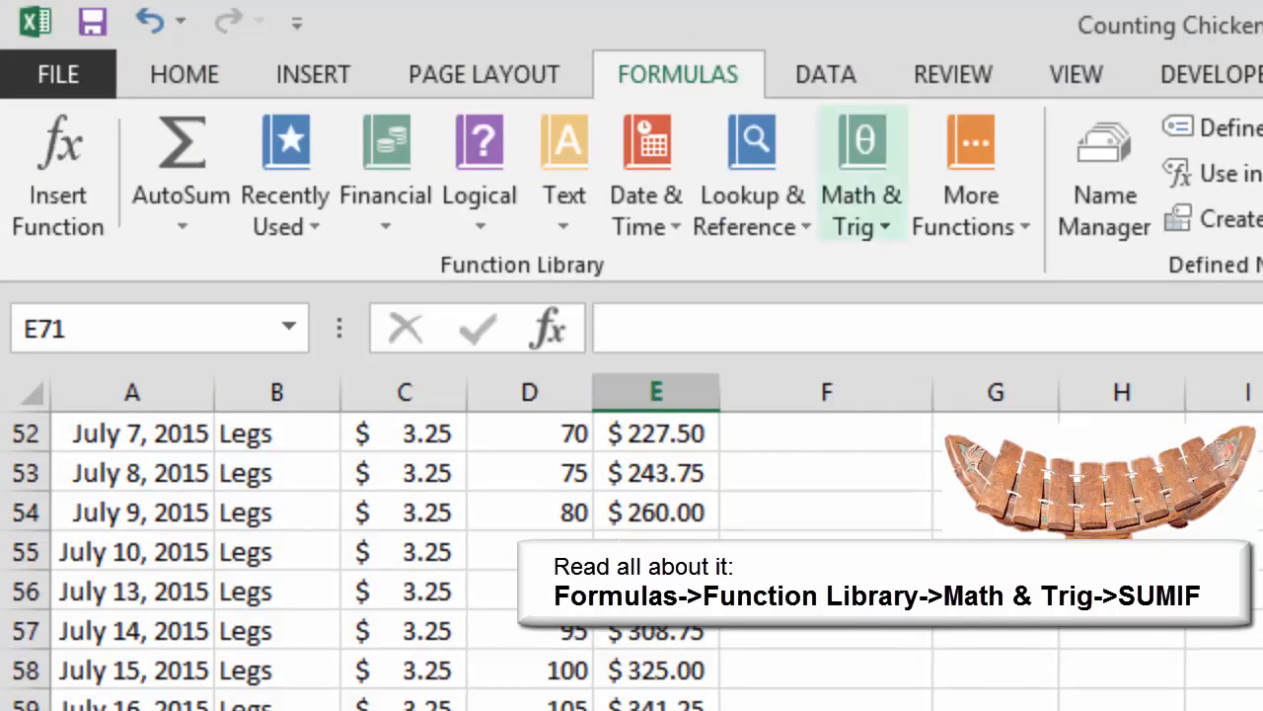
click(861, 187)
drag(1117, 380, 845, 681)
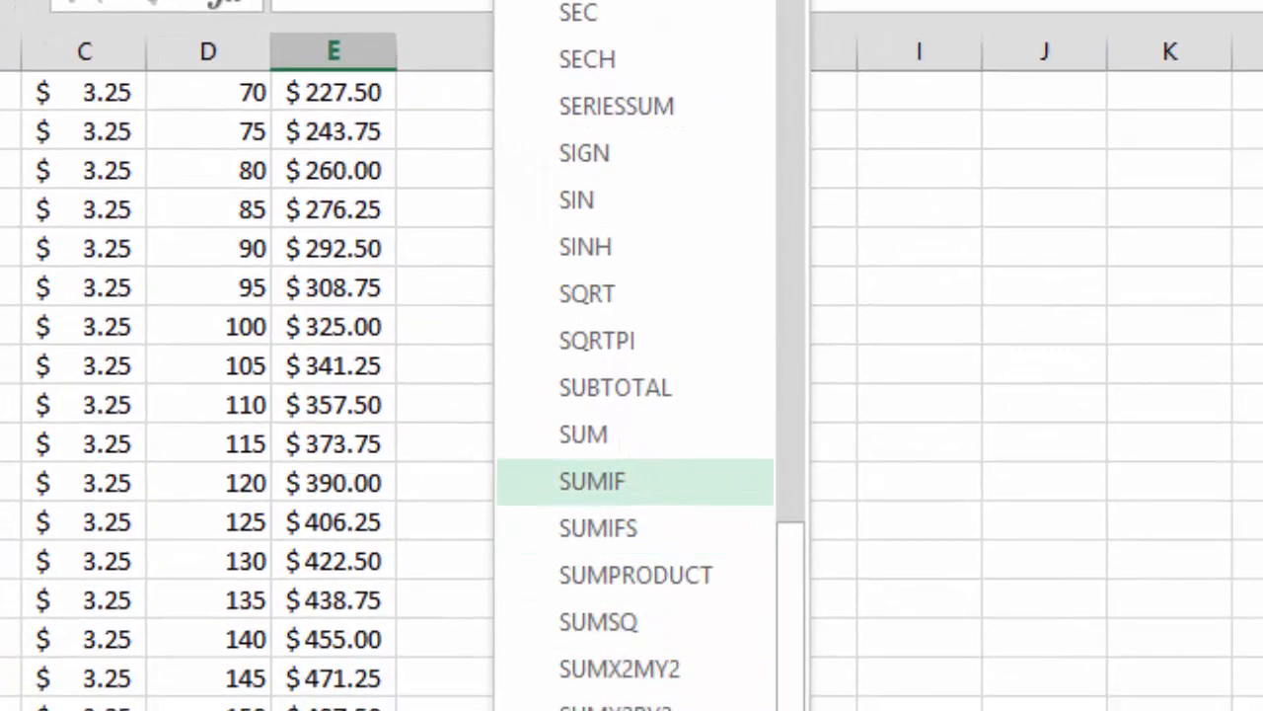
click(592, 481)
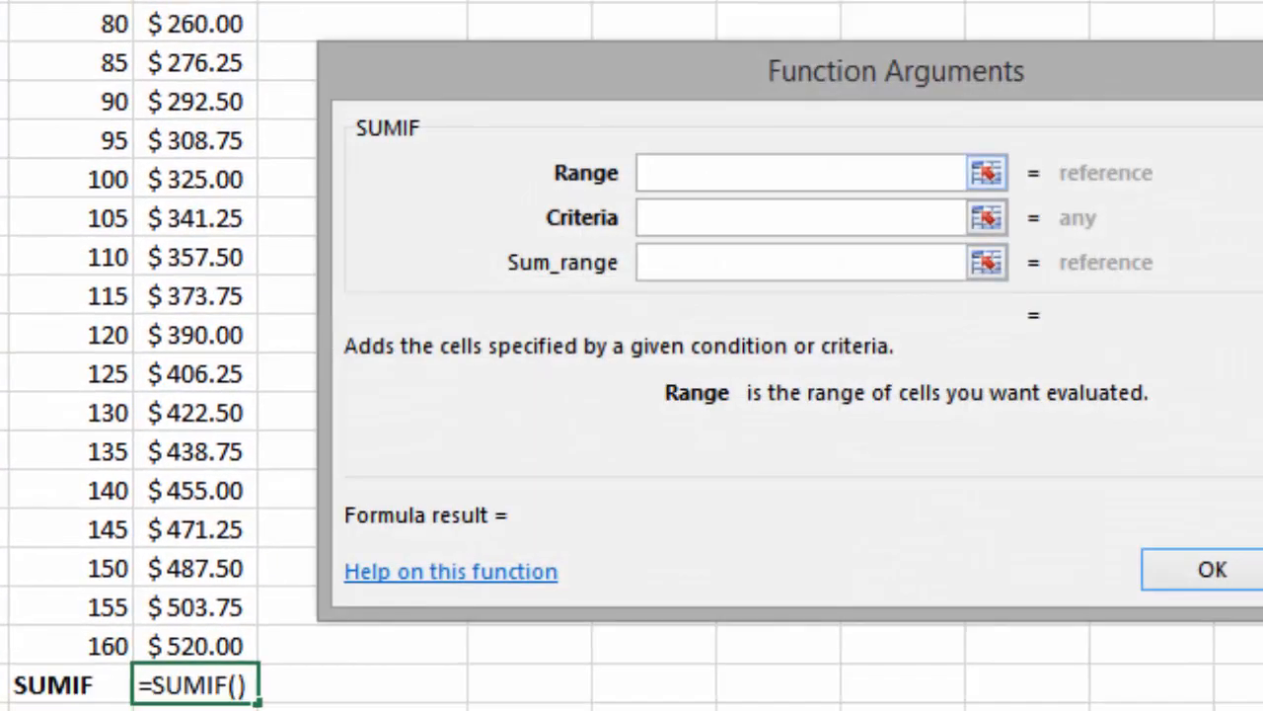
text(Pr)
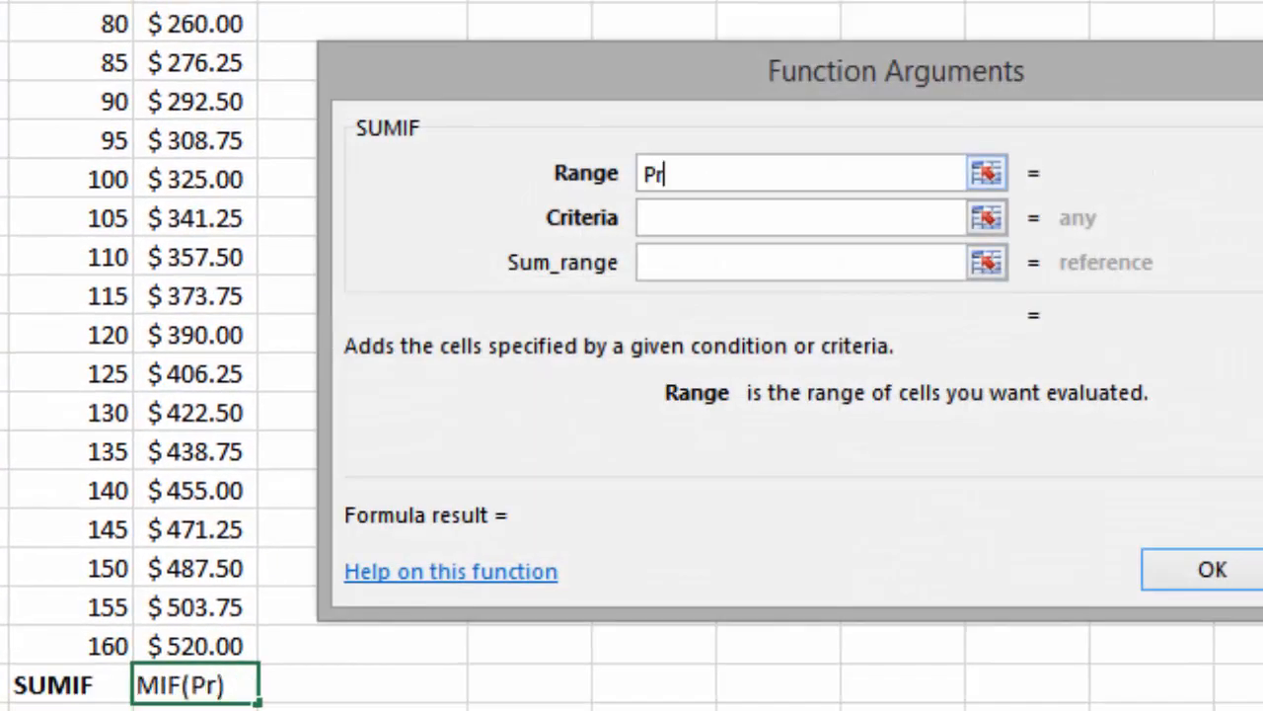
text(oduct)
key(Tab)
text(Eggs)
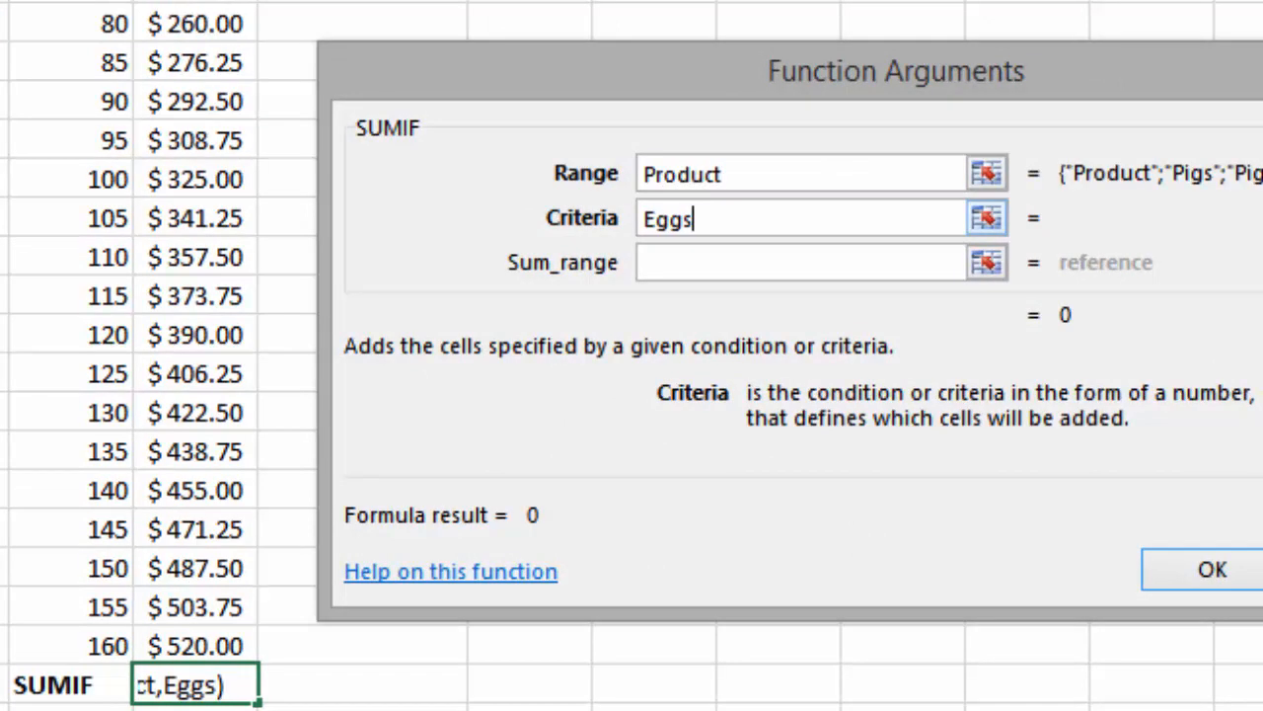
key(Tab)
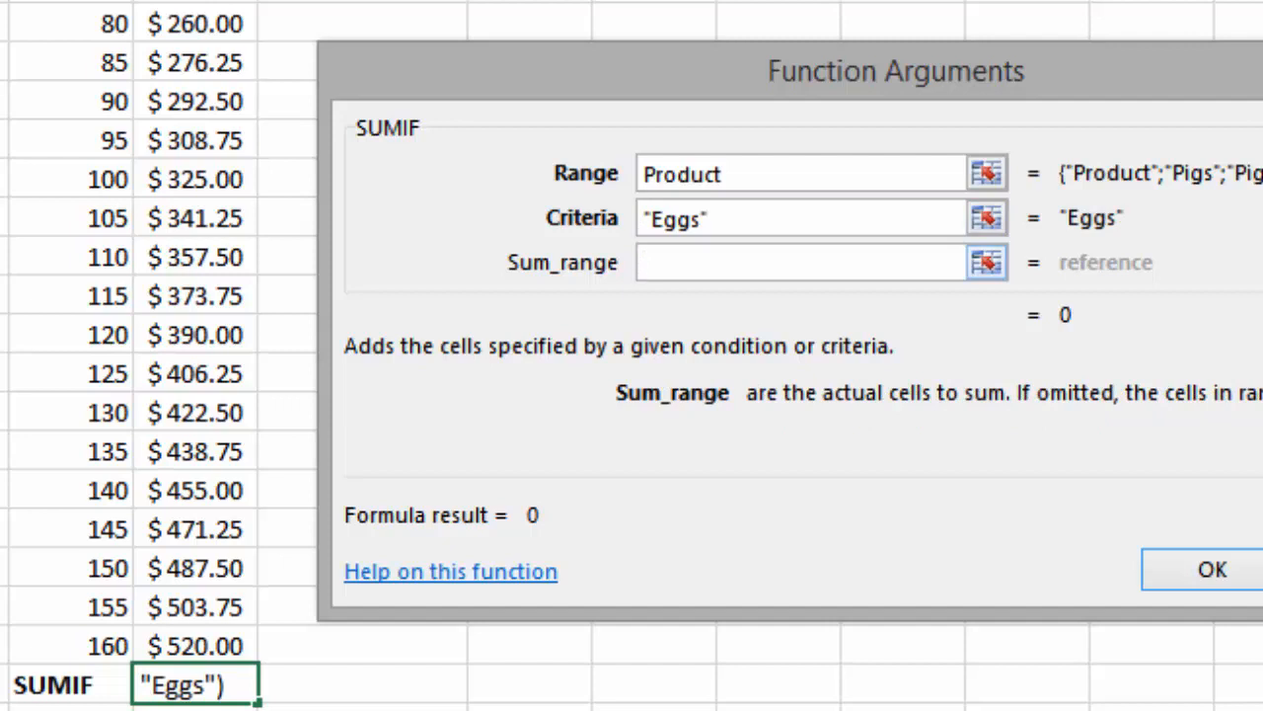
text(Revenue)
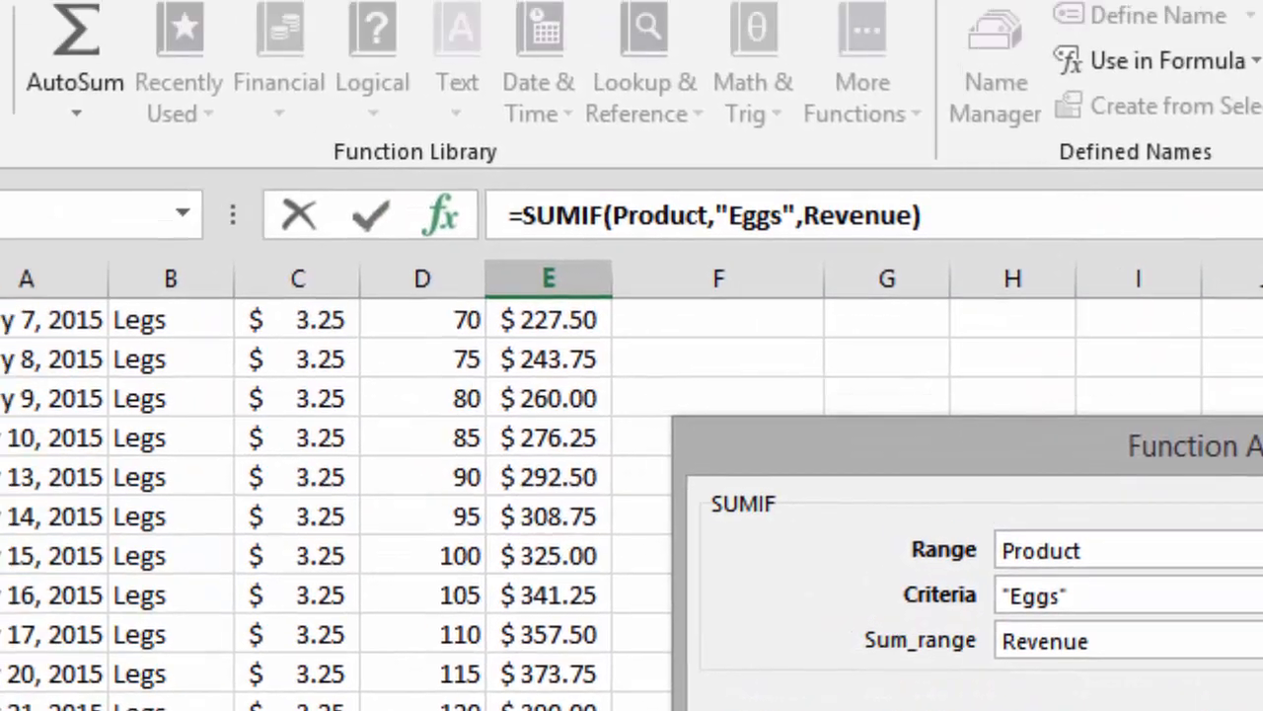
key(Return)
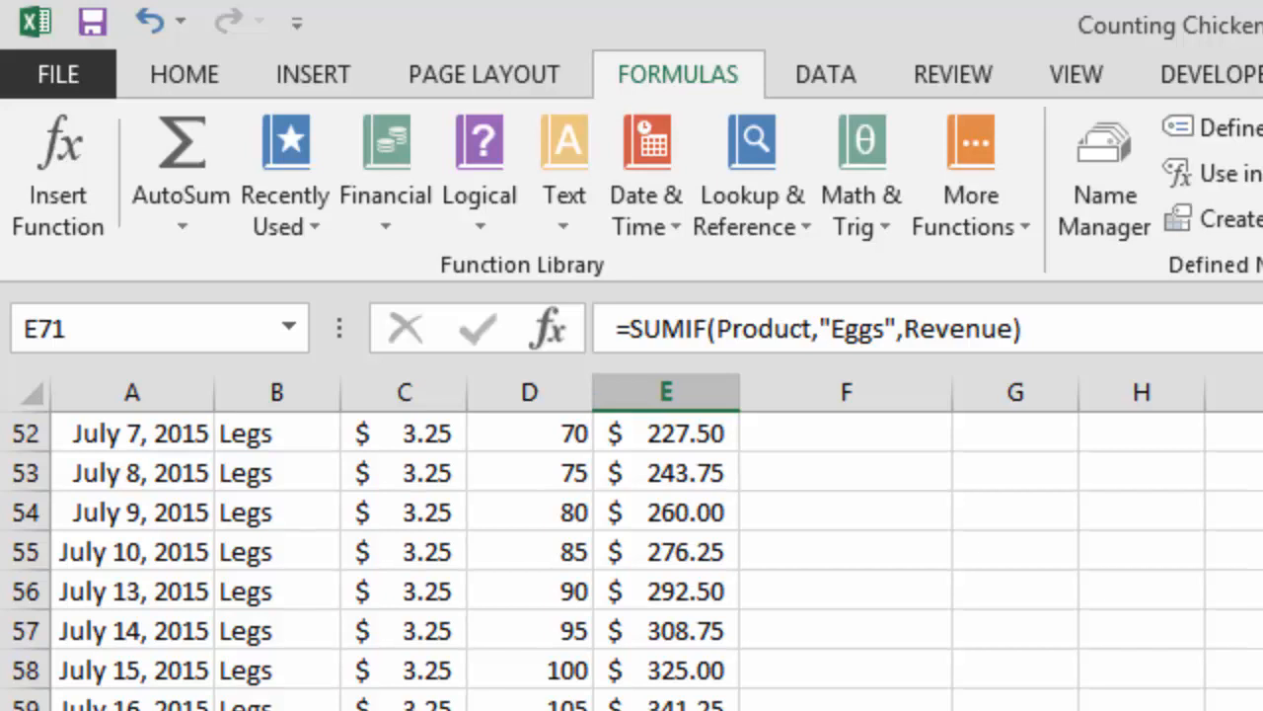
Step: Enter the label SUMIFS in D72 and make it bold
click(530, 456)
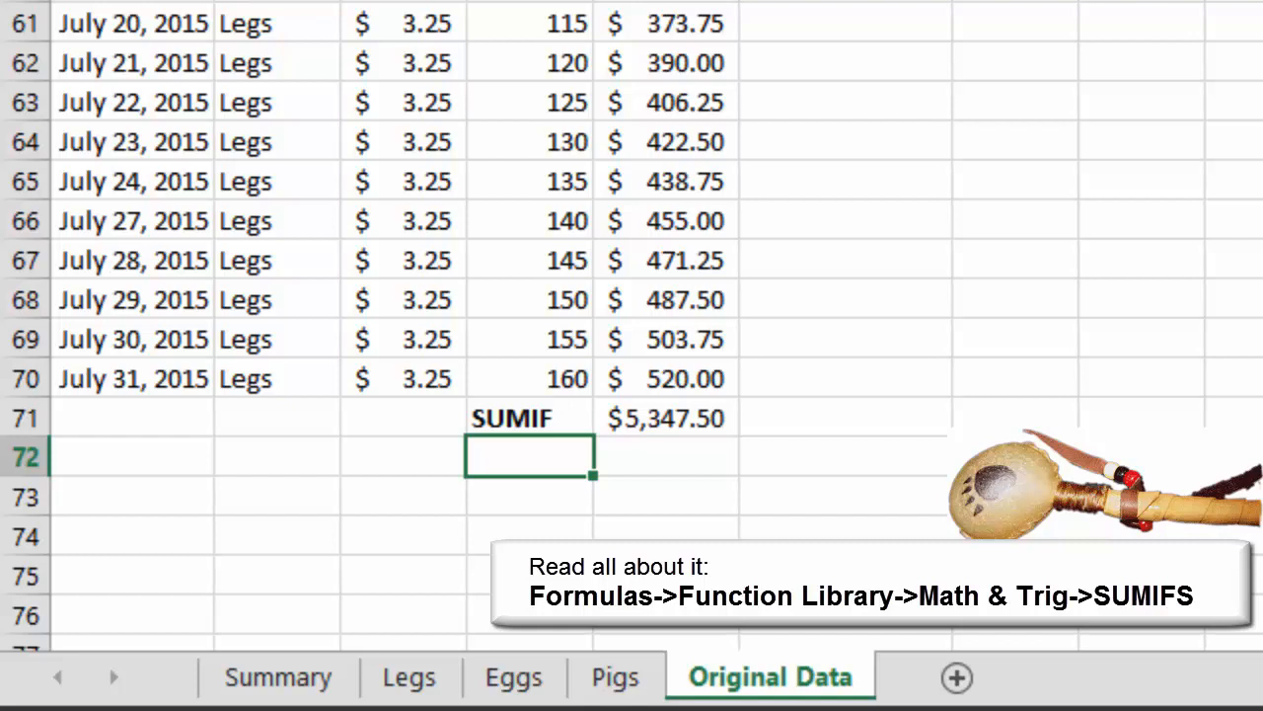
text(SUMIFS)
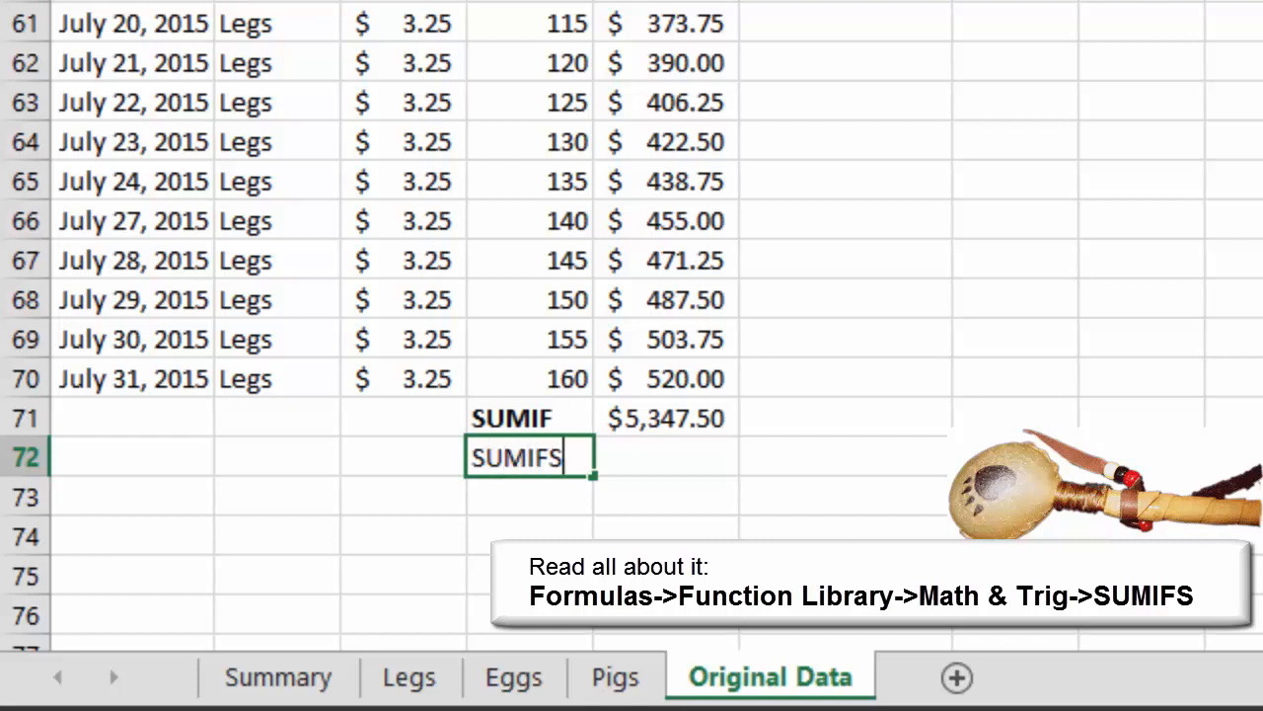
key(ctrl+Return)
key(ctrl+b)
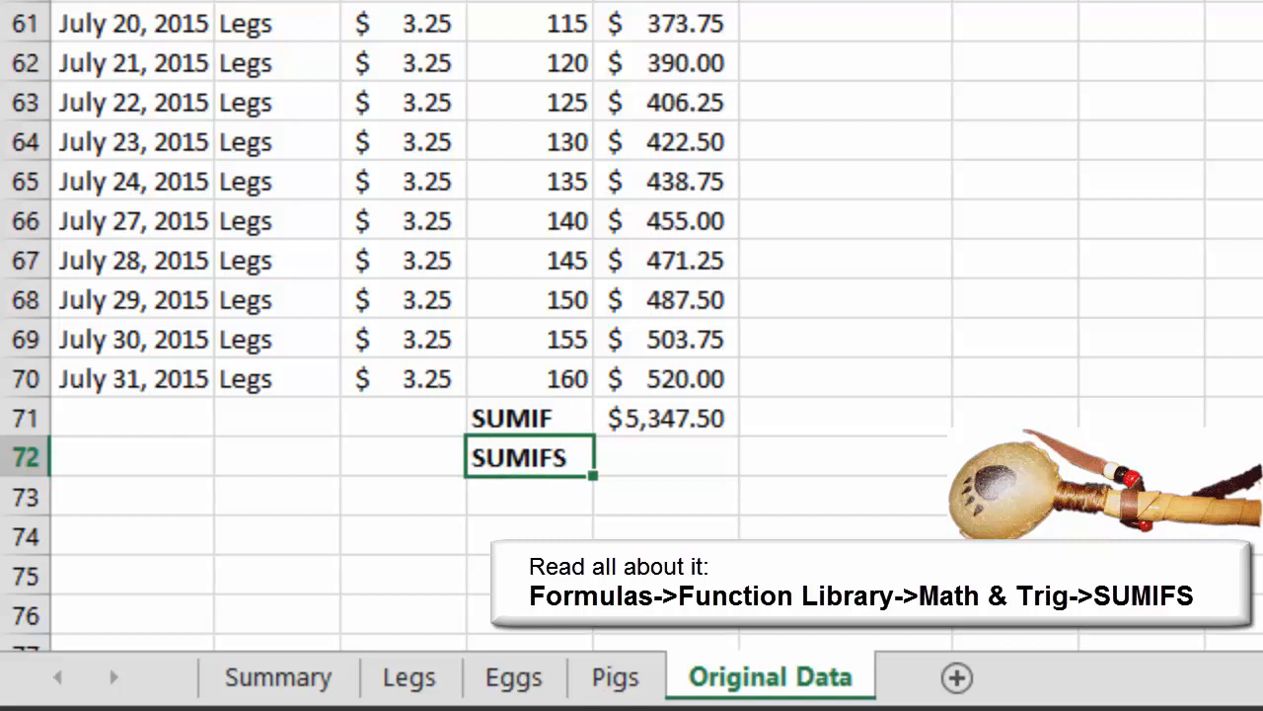
Step: Insert a SUMIFS function in E72 with Revenue as both sum range and first criteria range, and the criterion >300
click(666, 457)
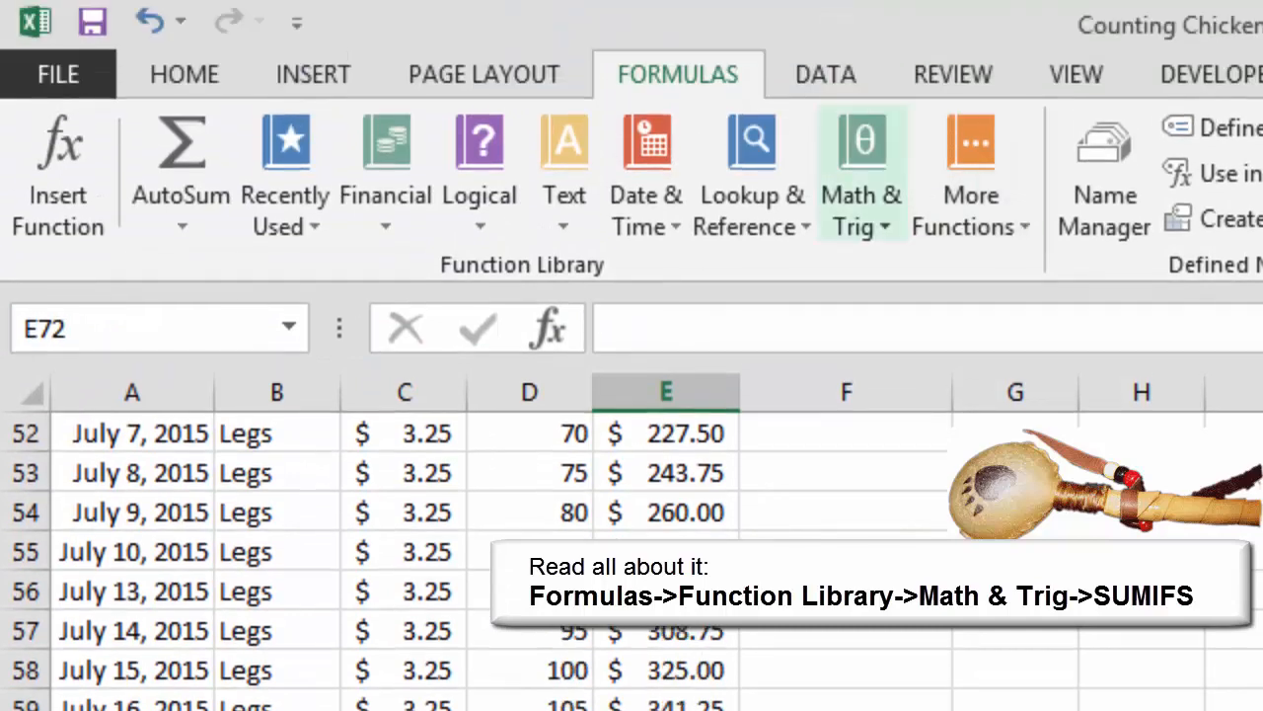
click(862, 178)
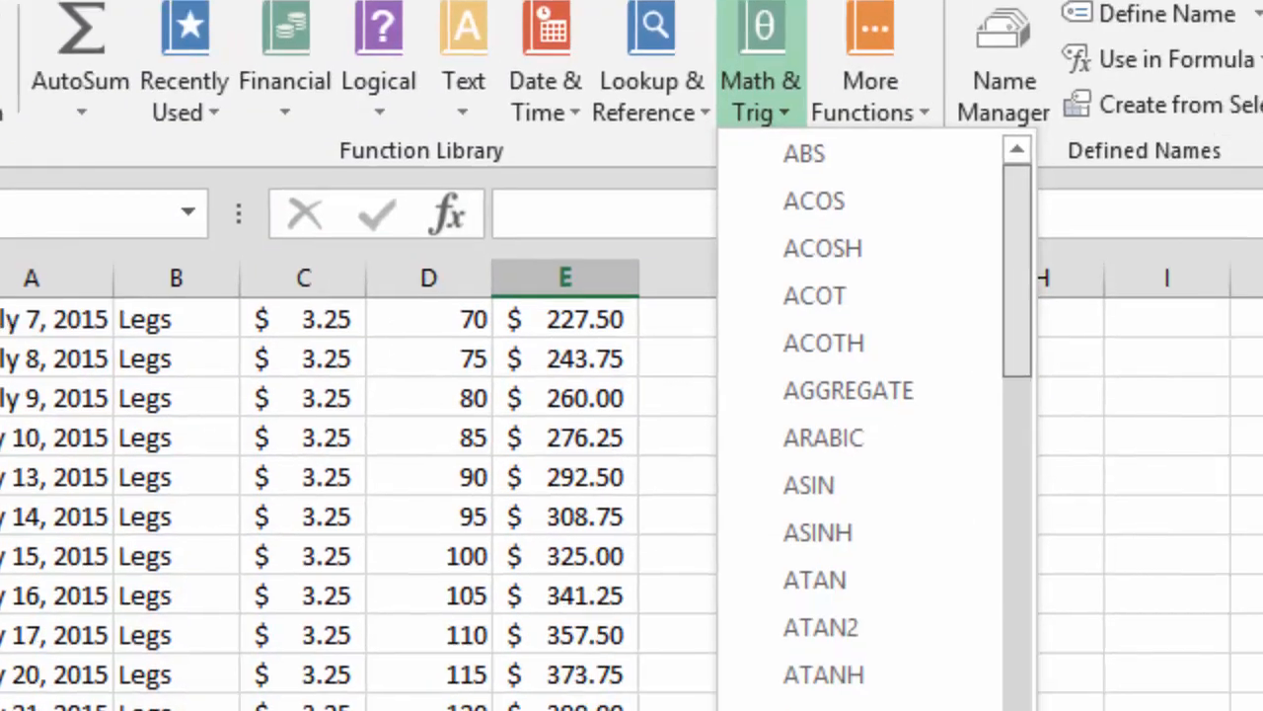
scroll(977, 592, down, 20)
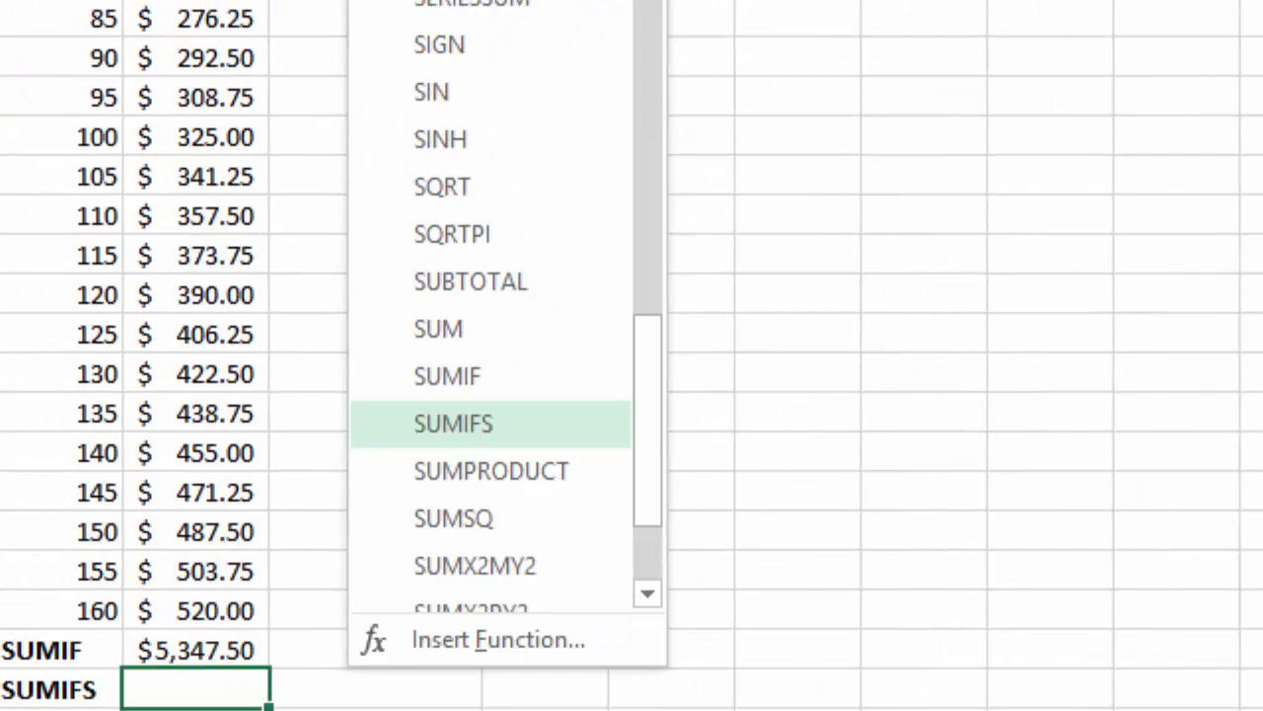
click(494, 424)
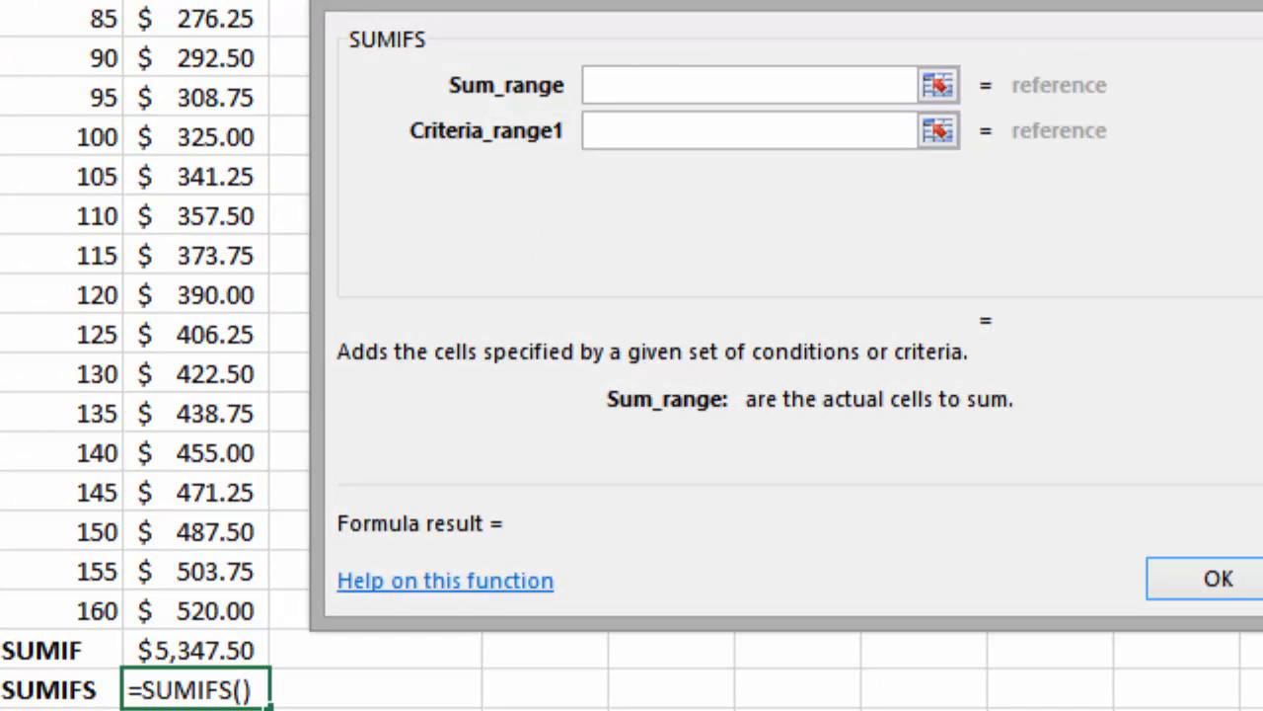
text(Revenue)
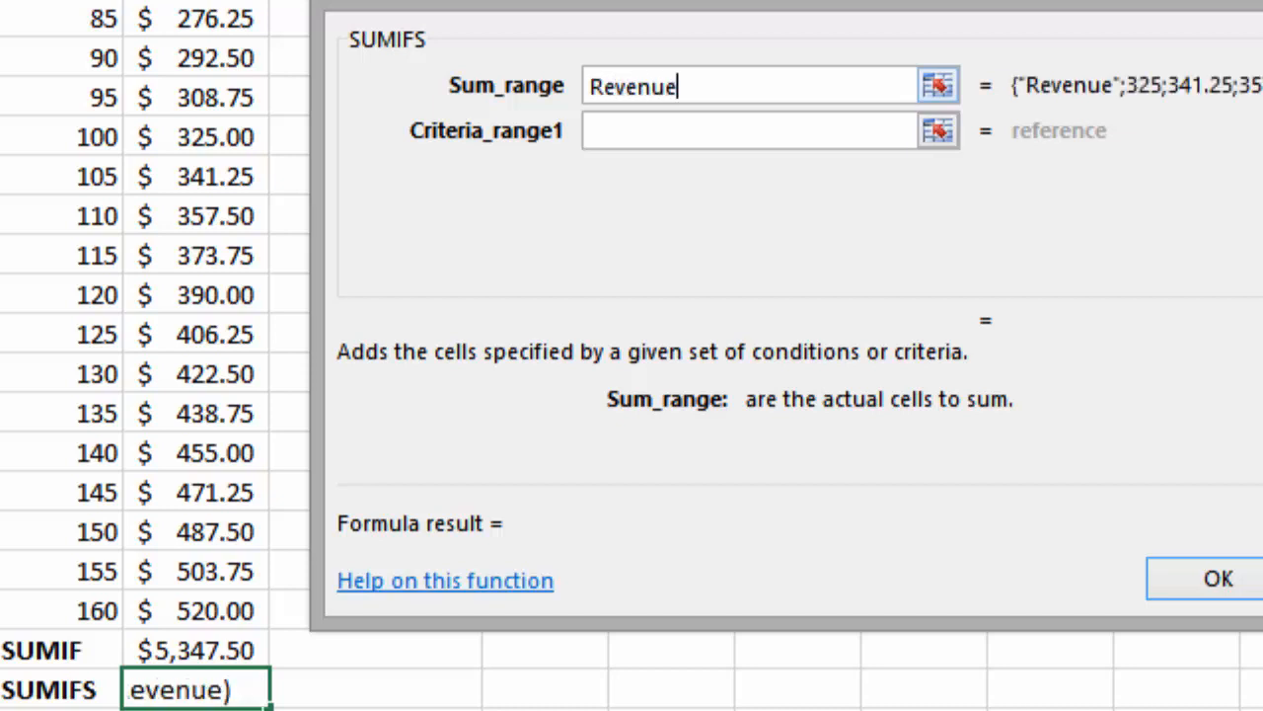
key(Tab)
text(Revenue)
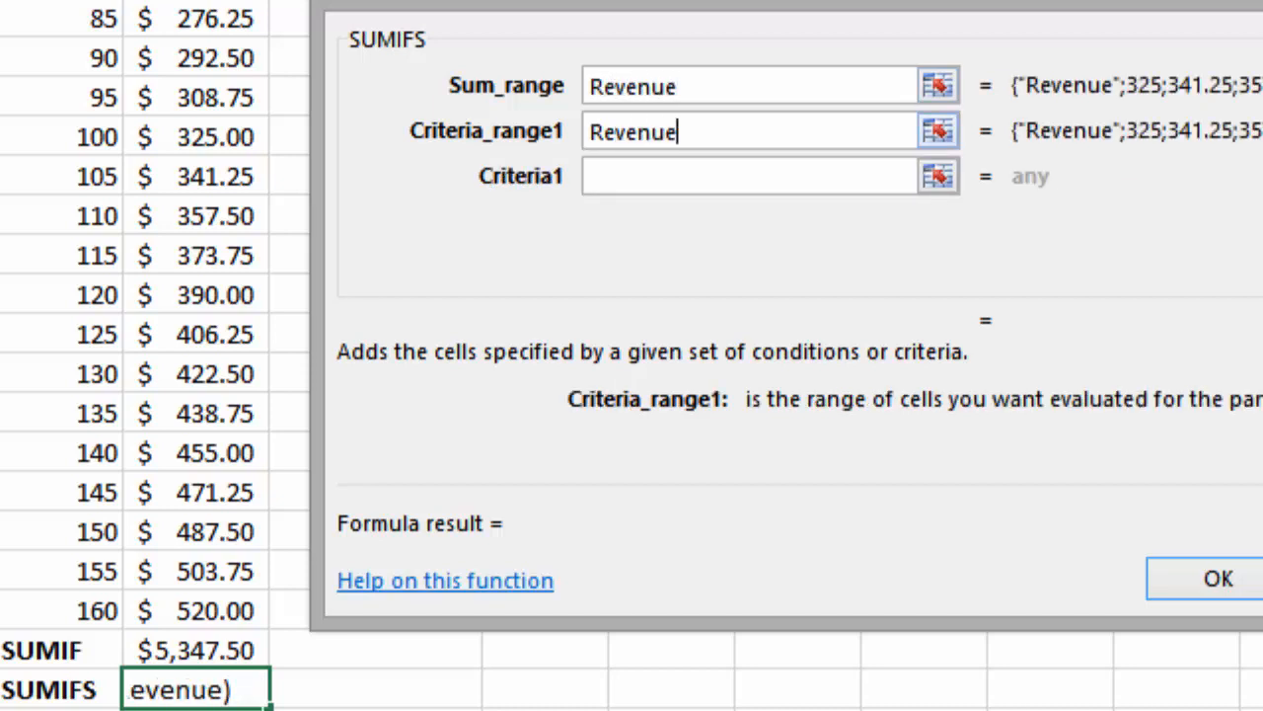
key(Tab)
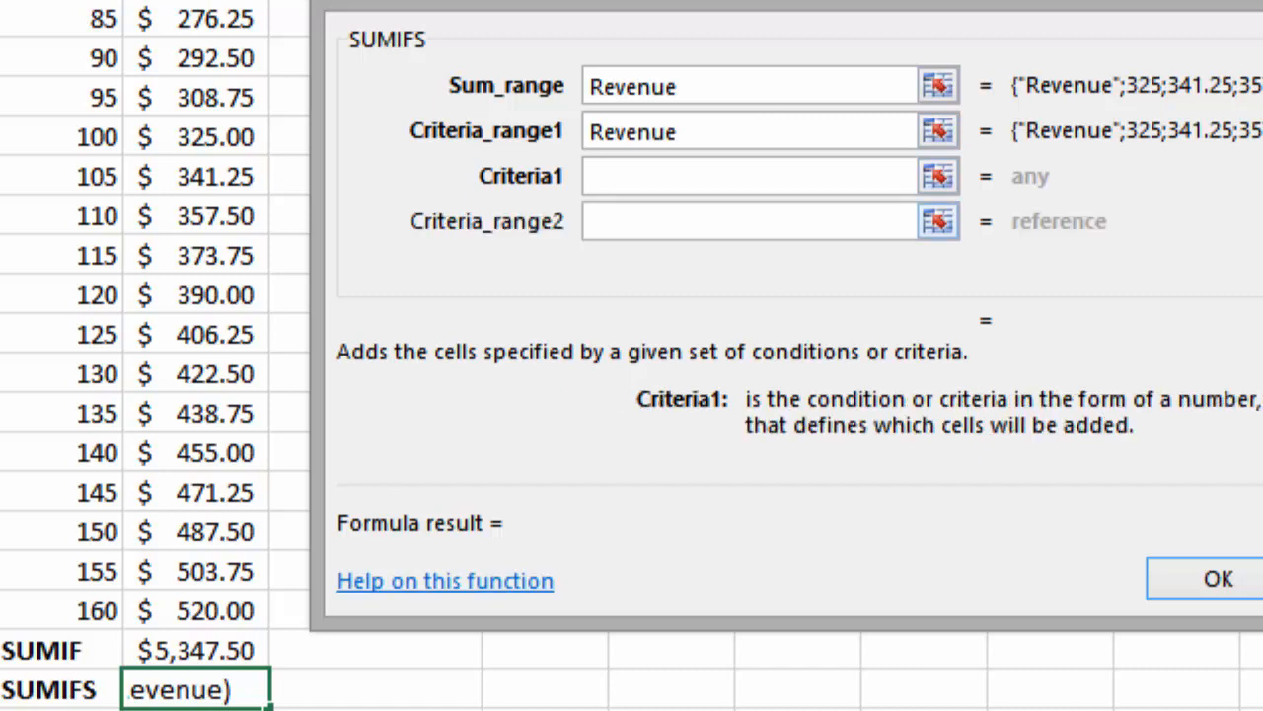
text(>)
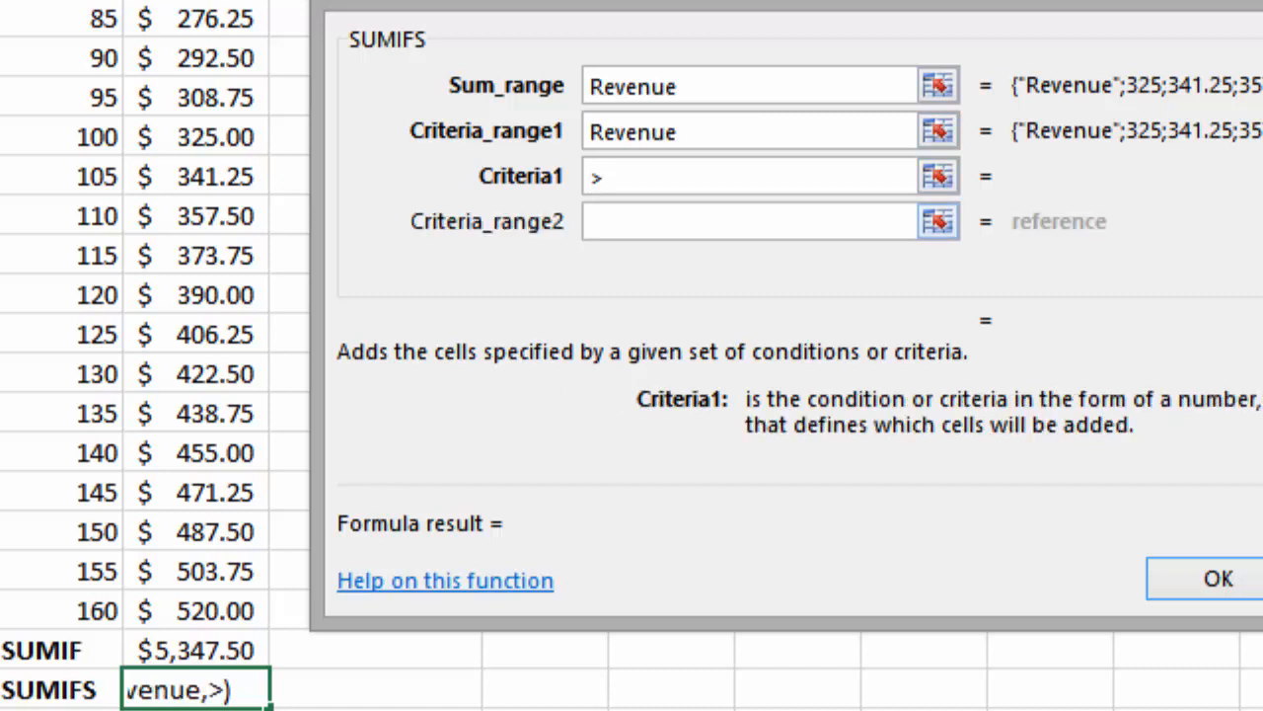
text(300)
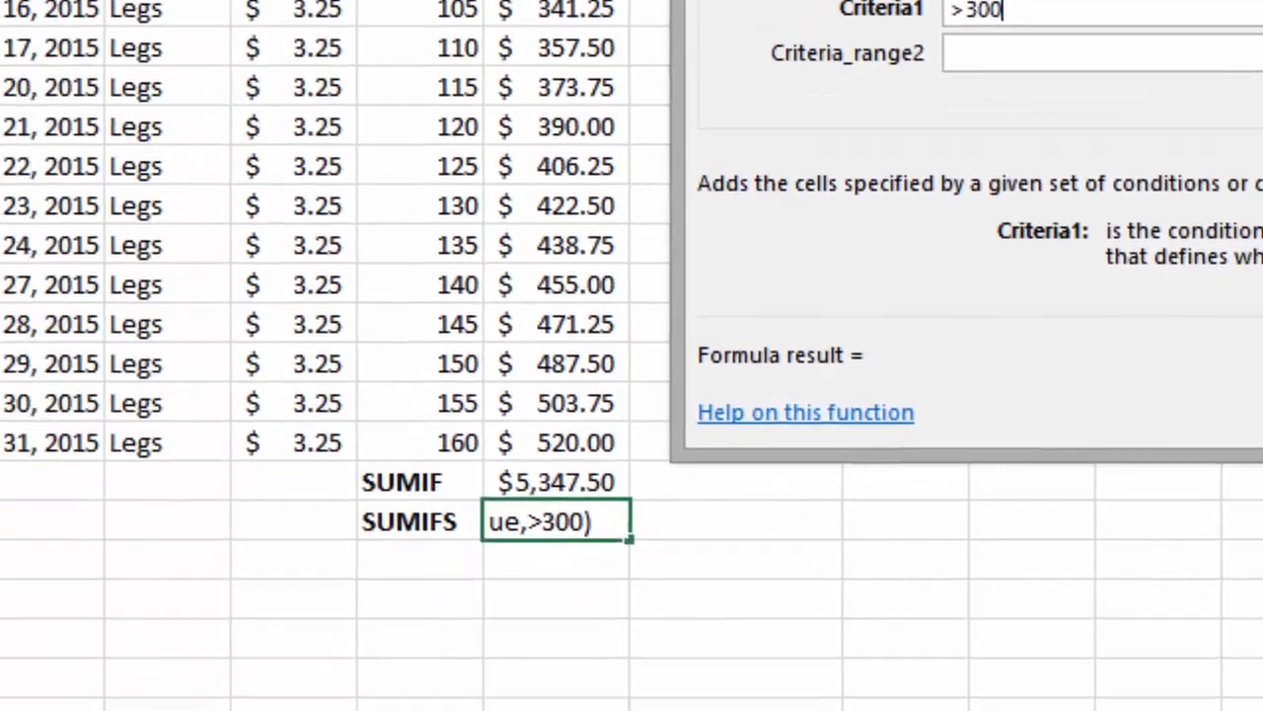
key(Return)
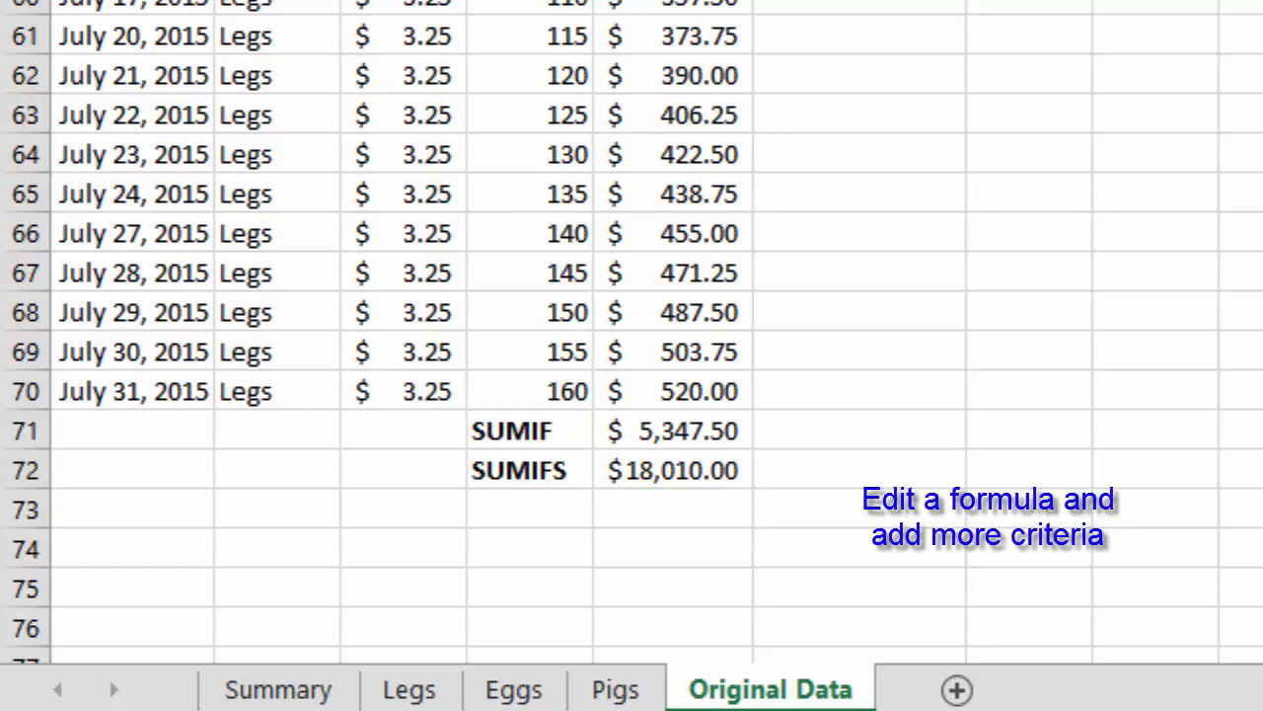
Step: Edit the SUMIFS formula in E72 to add Revenue as the second criteria range with the criterion <500
click(673, 470)
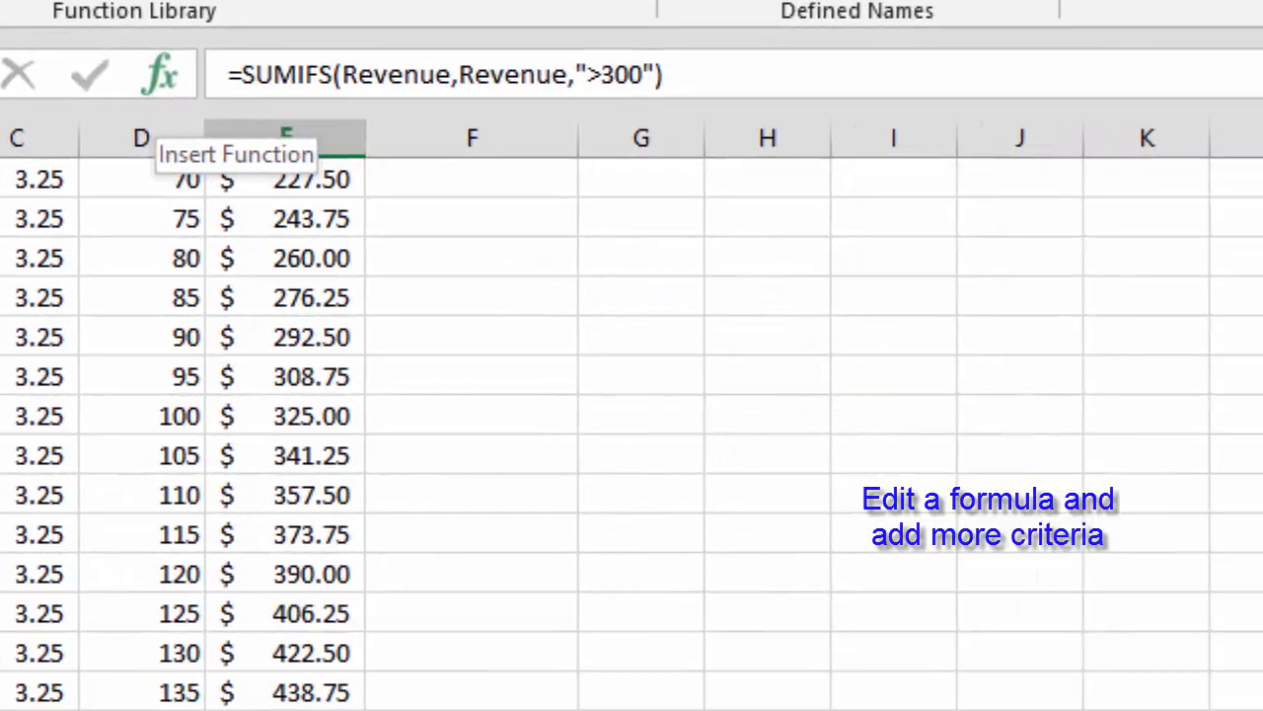
click(547, 329)
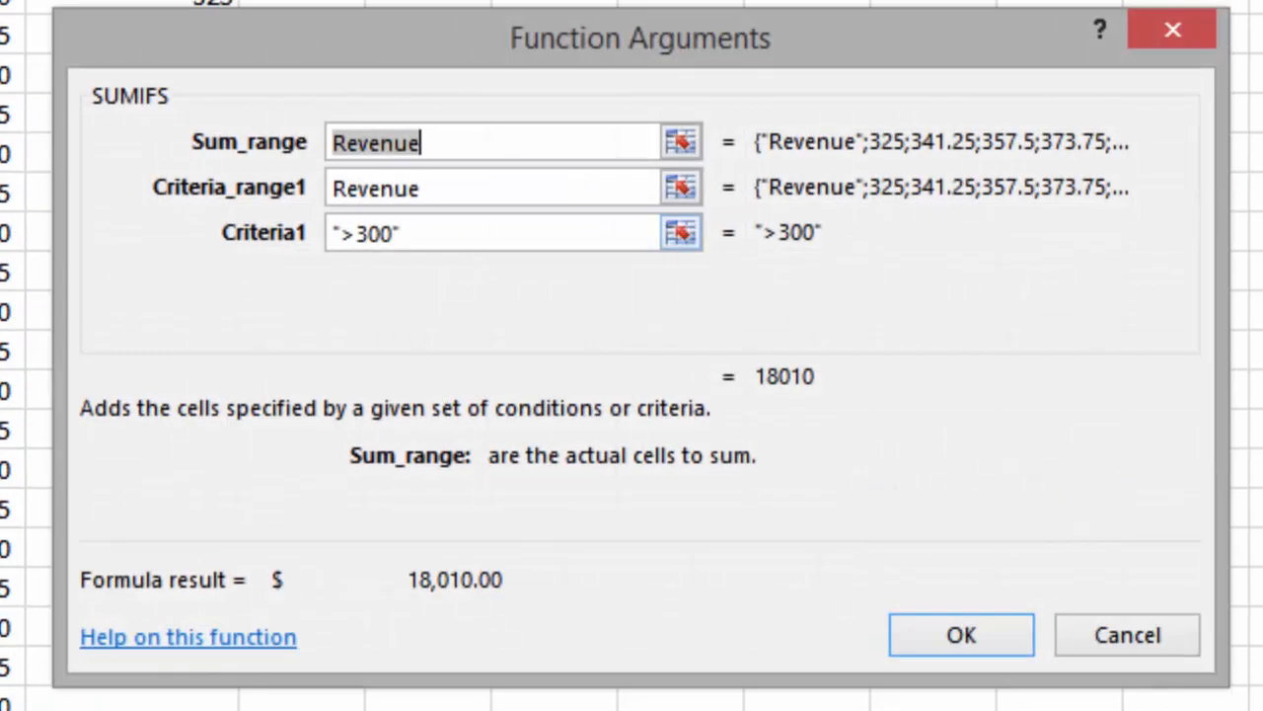
click(400, 233)
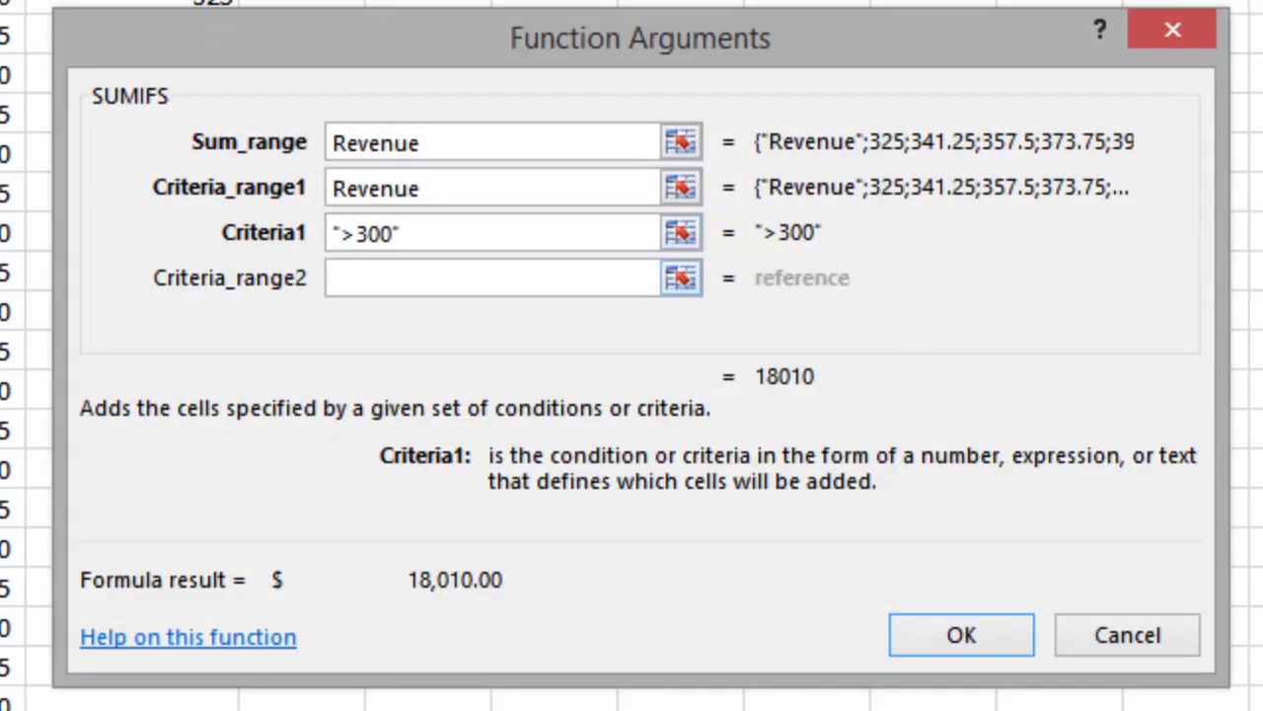
click(335, 279)
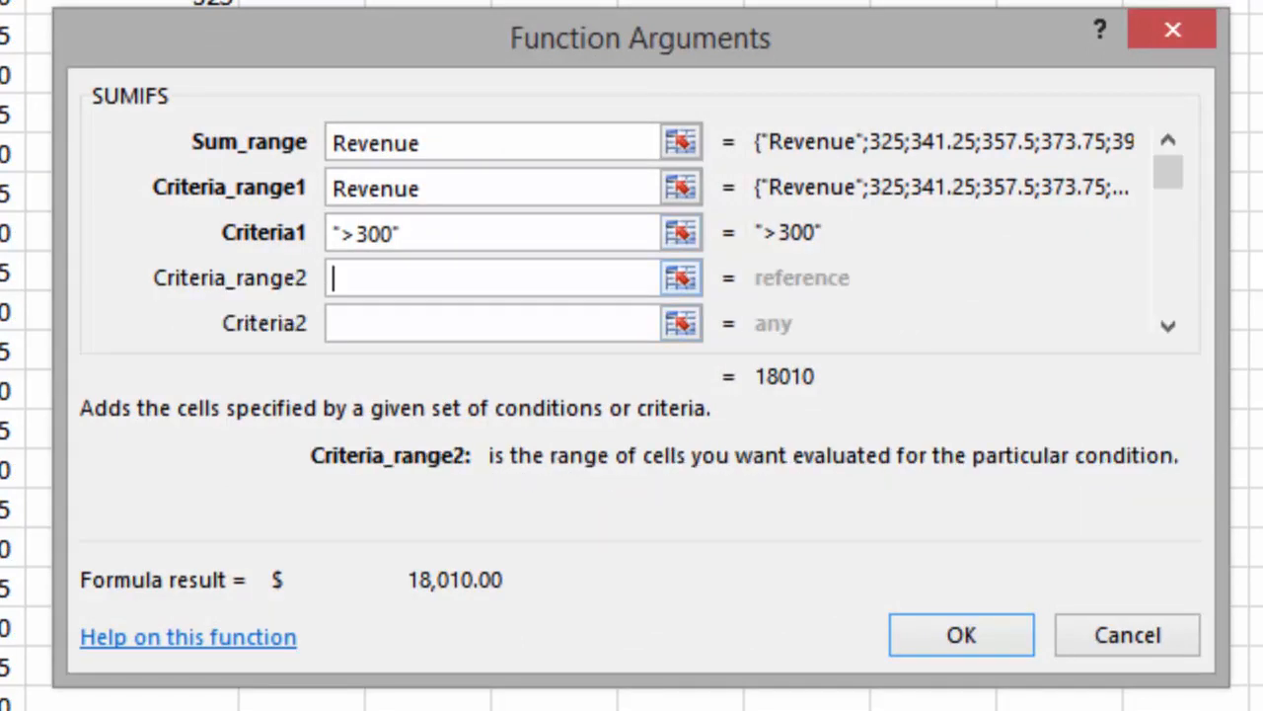
text(Revenue)
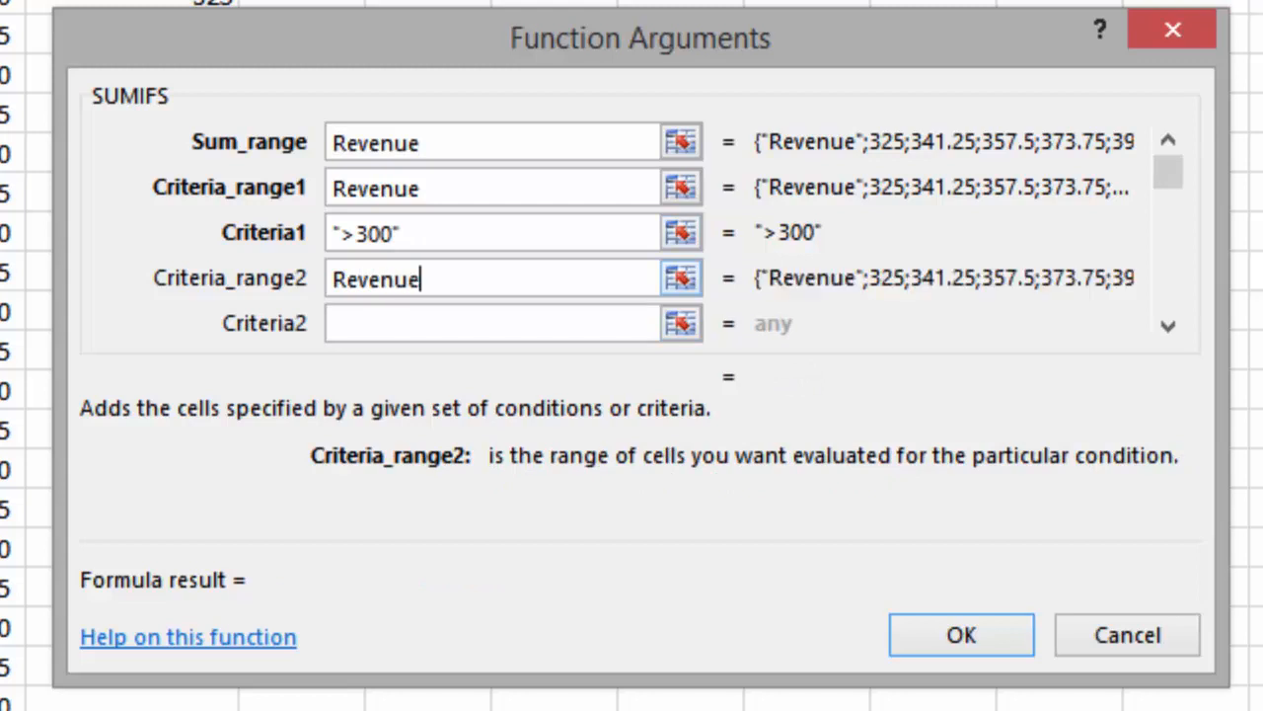
click(336, 324)
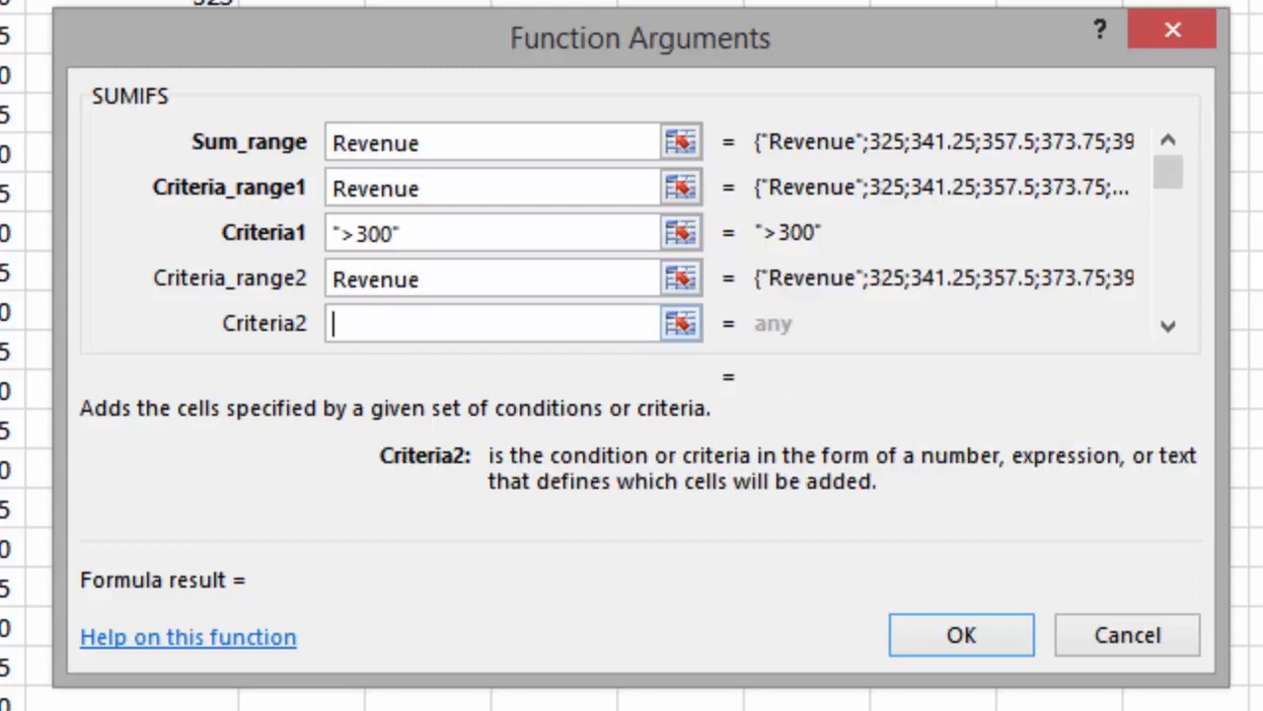
text(<500)
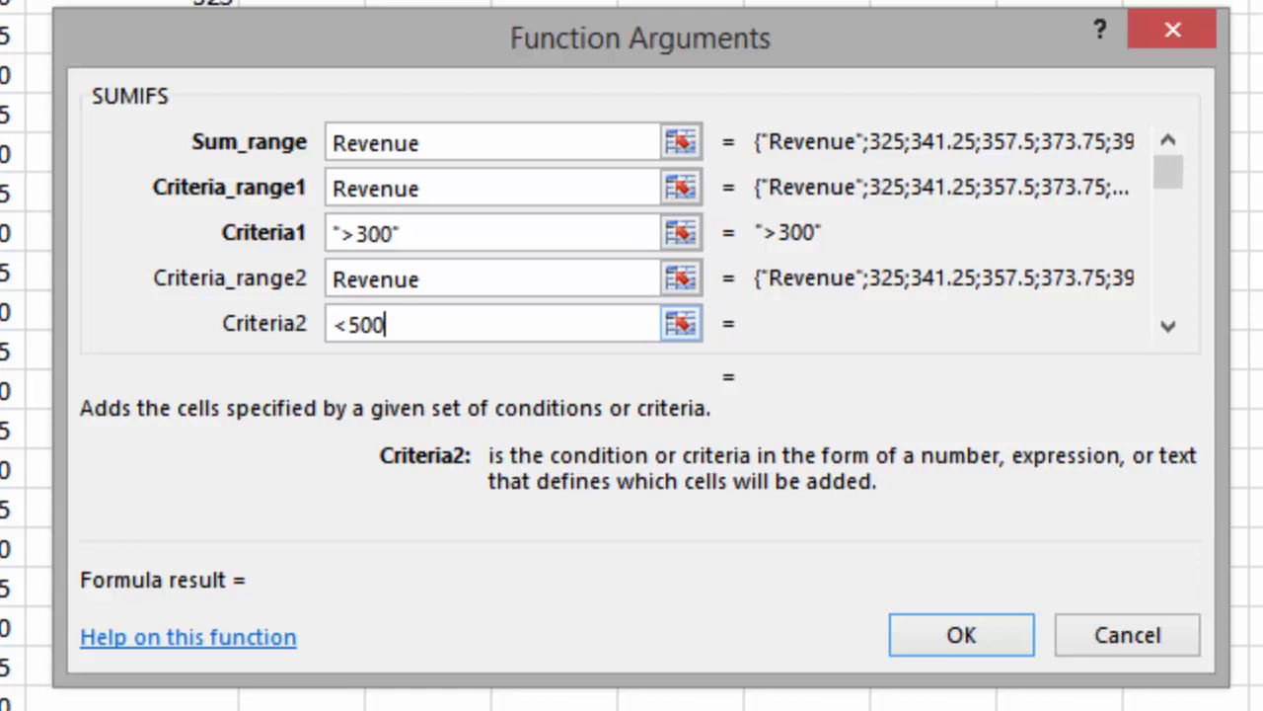
key(Tab)
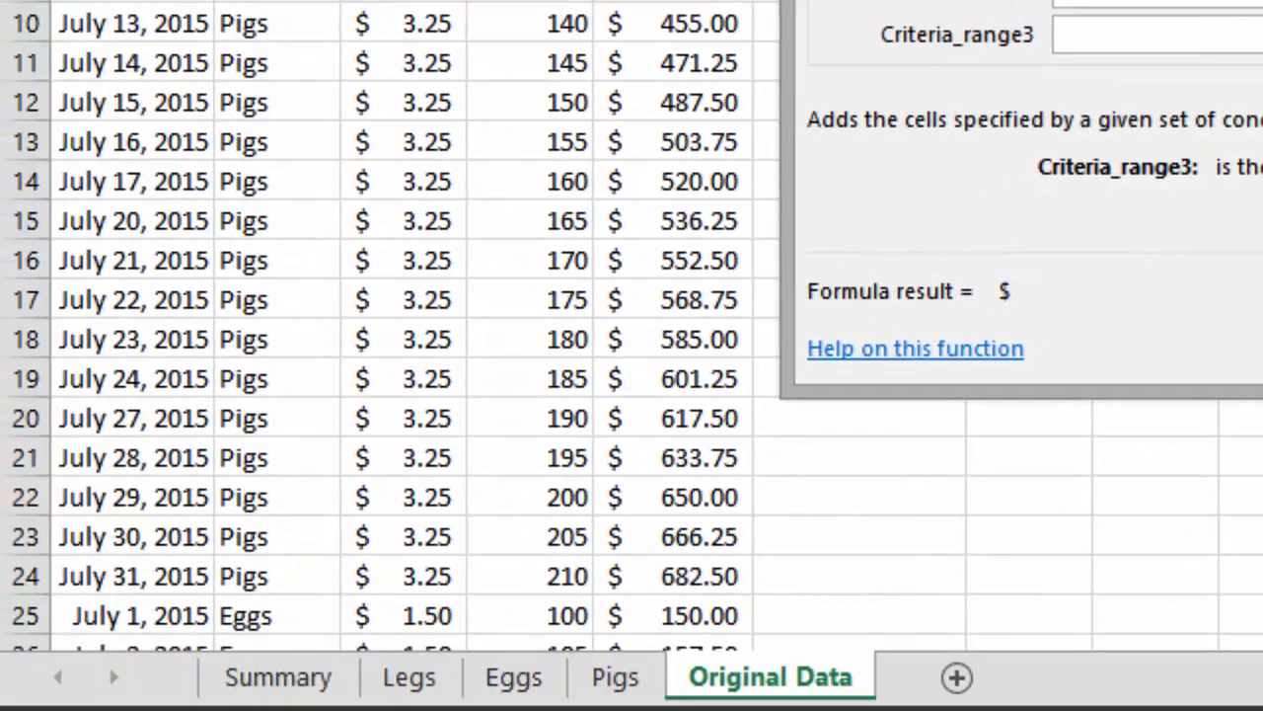
key(Return)
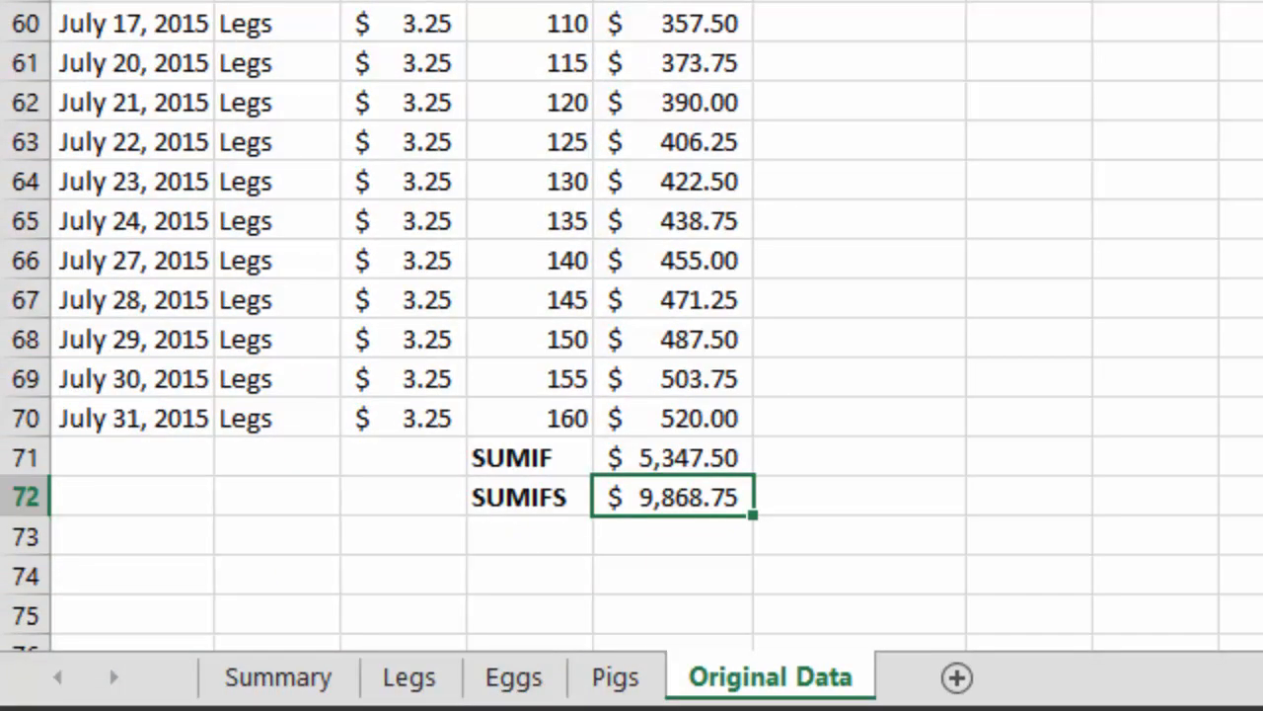
click(859, 7)
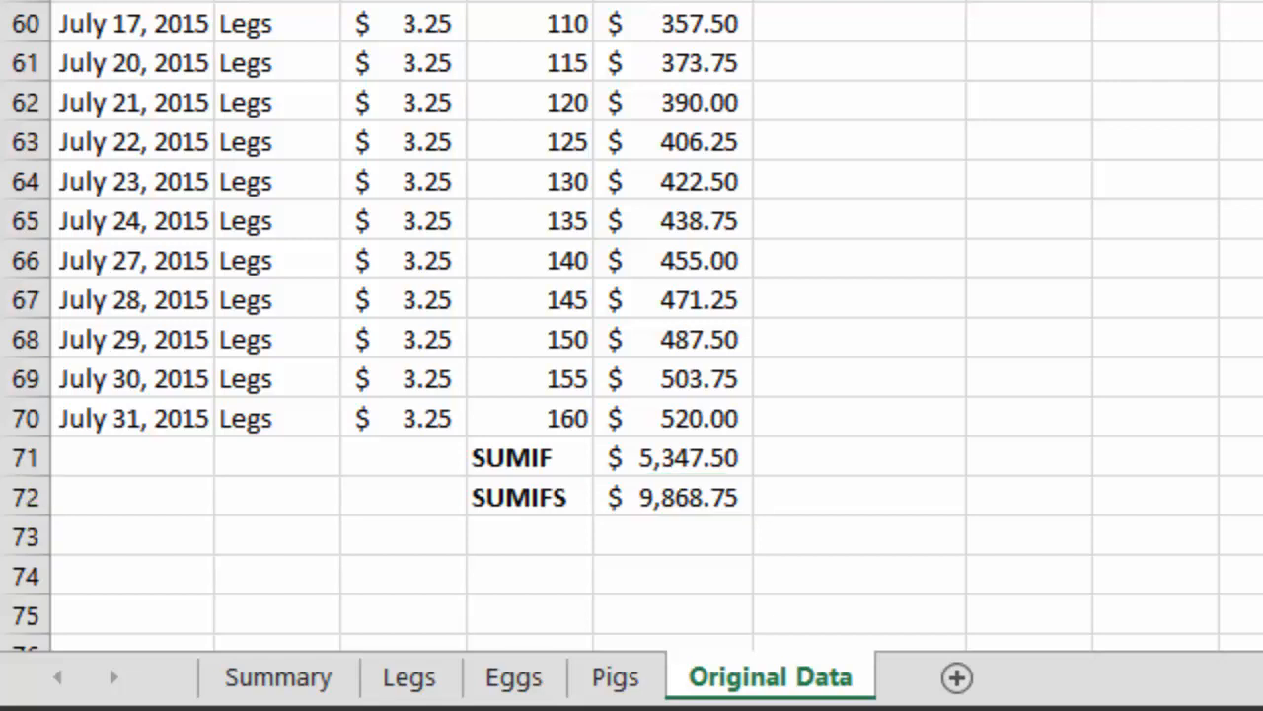
Step: Review the SUMIFS formula in E72, and enter the bold label COUNTIF in D73
double_click(673, 497)
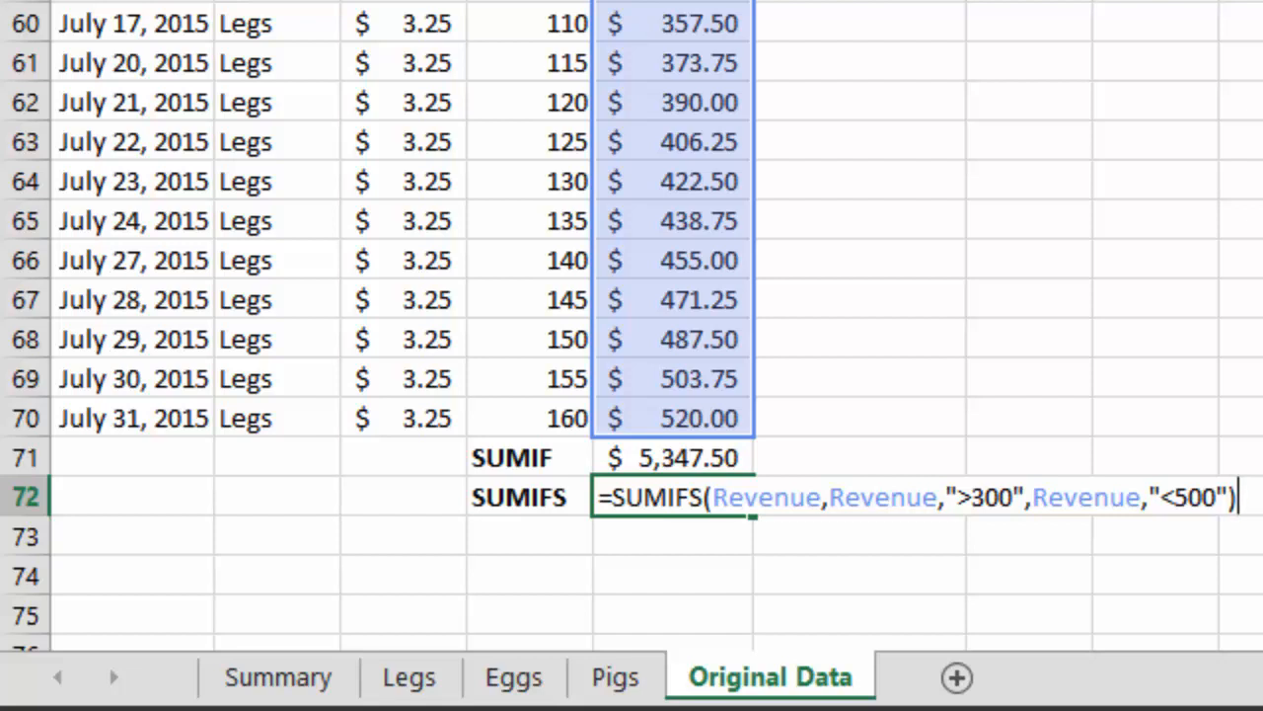
key(Return)
key(Left)
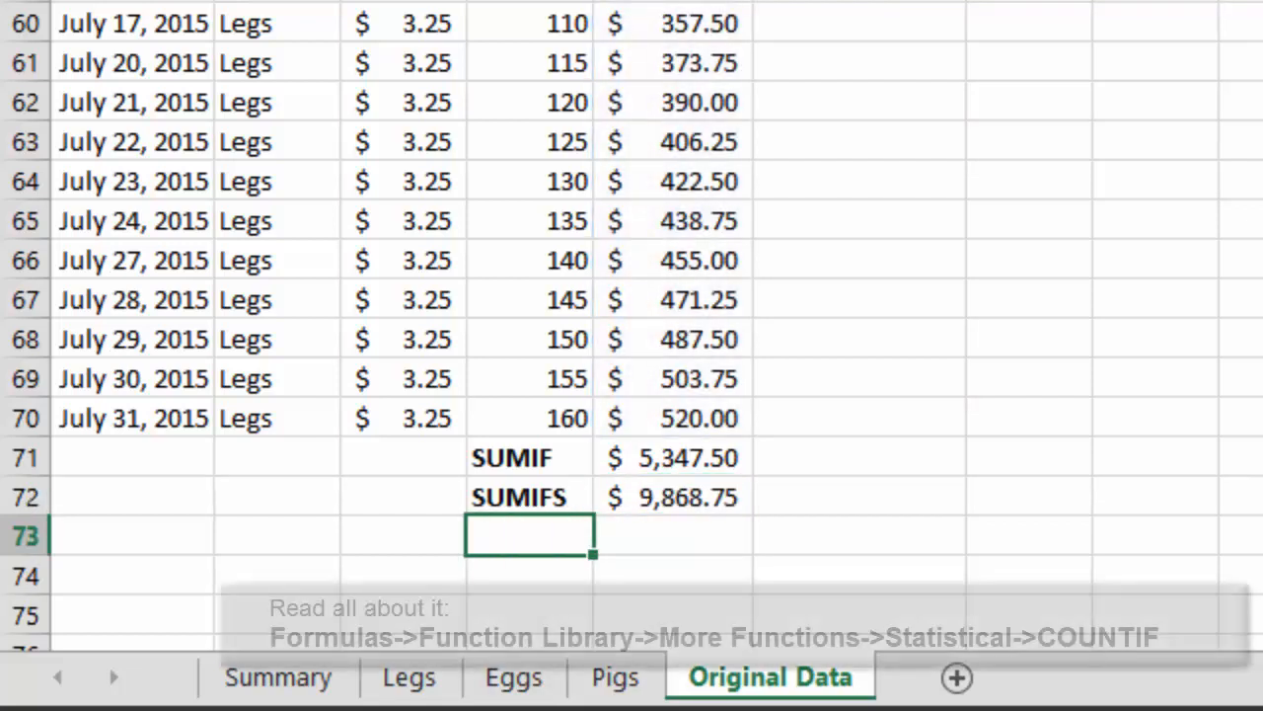
text(COUNTIF)
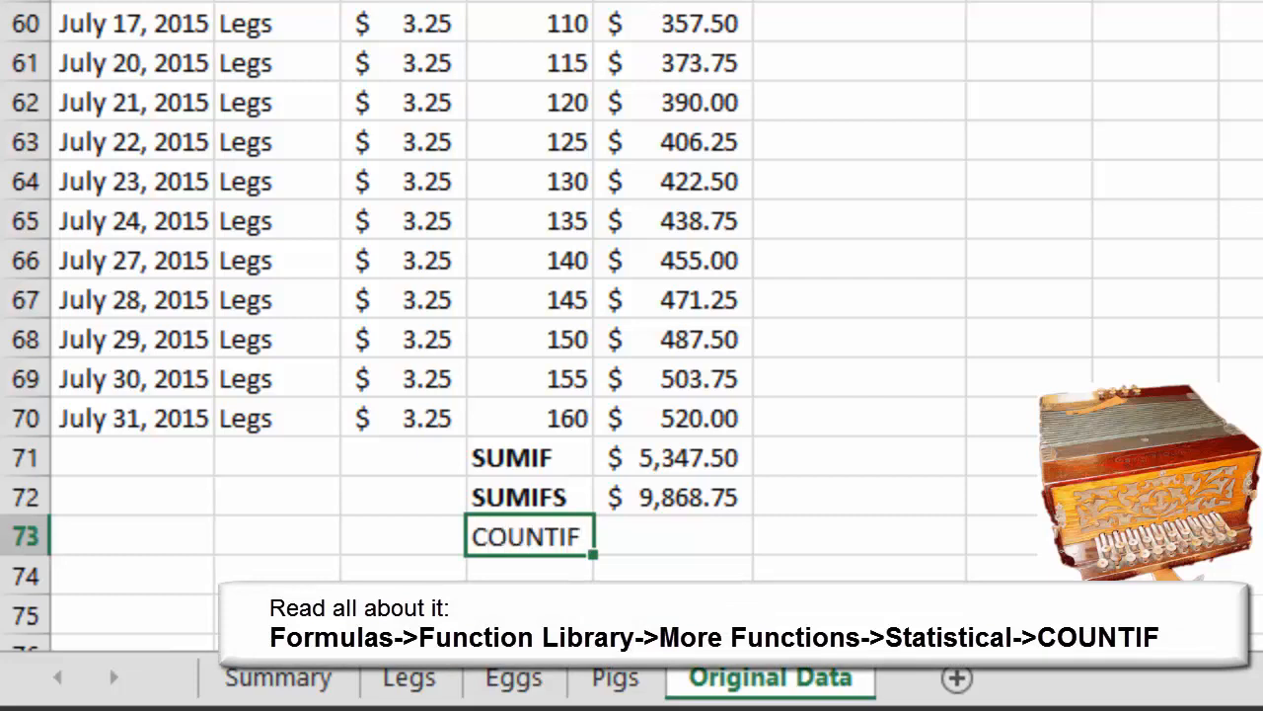
key(ctrl+Return)
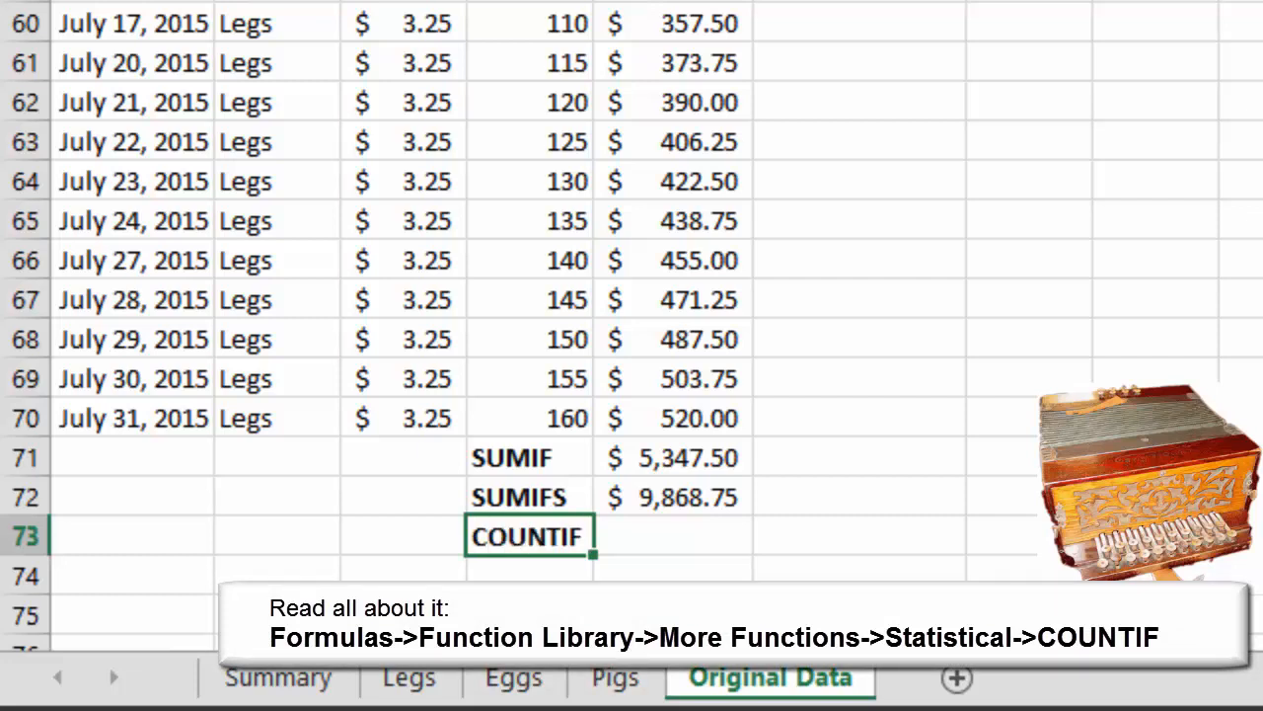
Step: Insert a COUNTIF function in E73 with range Revenue and criteria >300
key(Right)
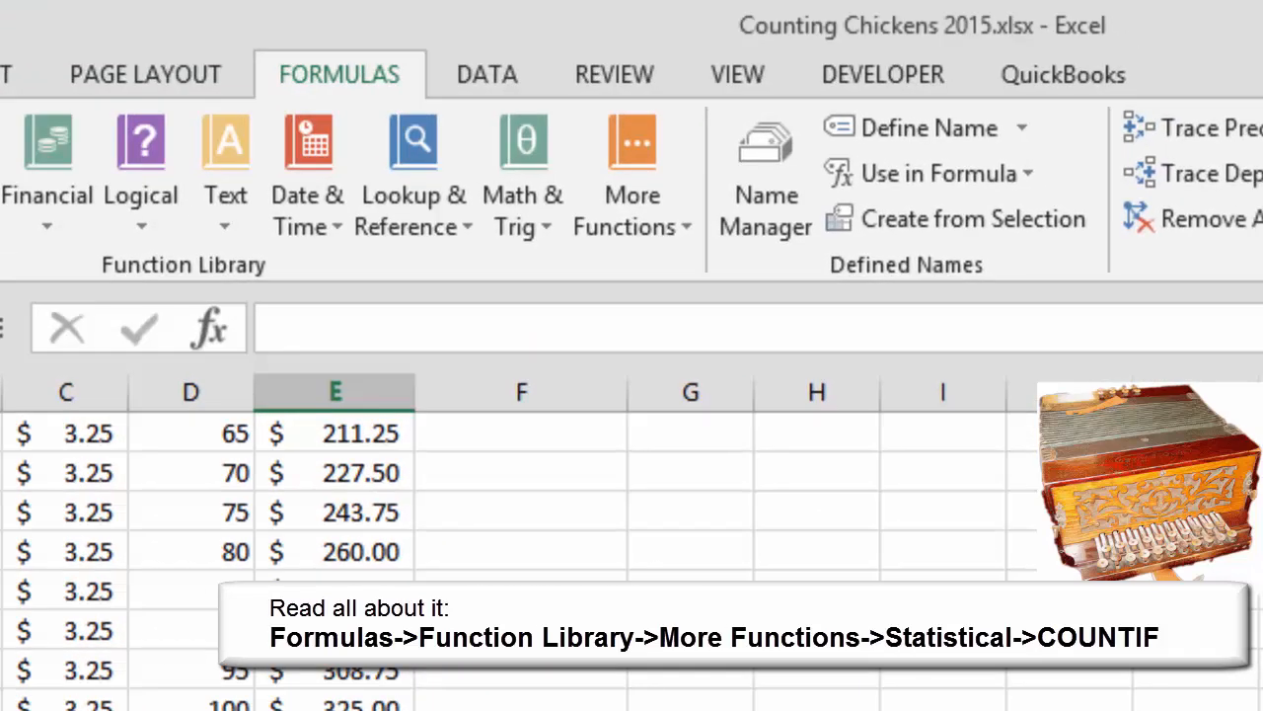
click(632, 197)
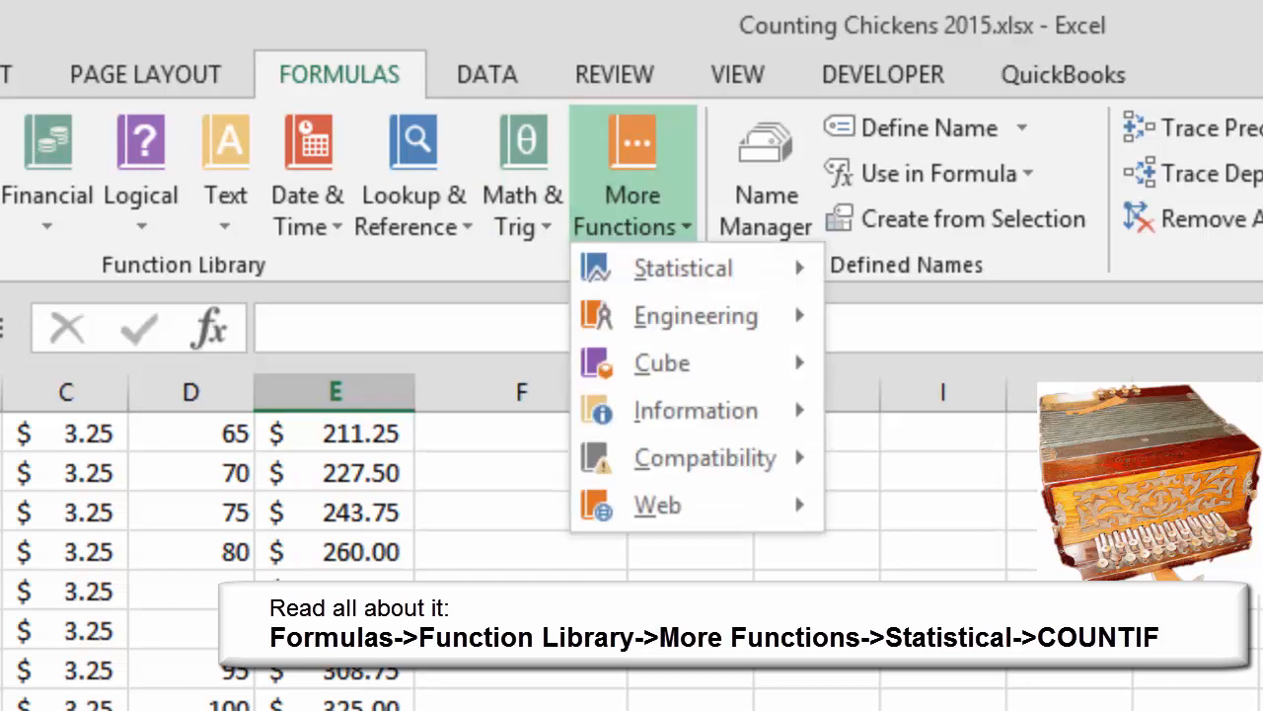
mouse_move(683, 269)
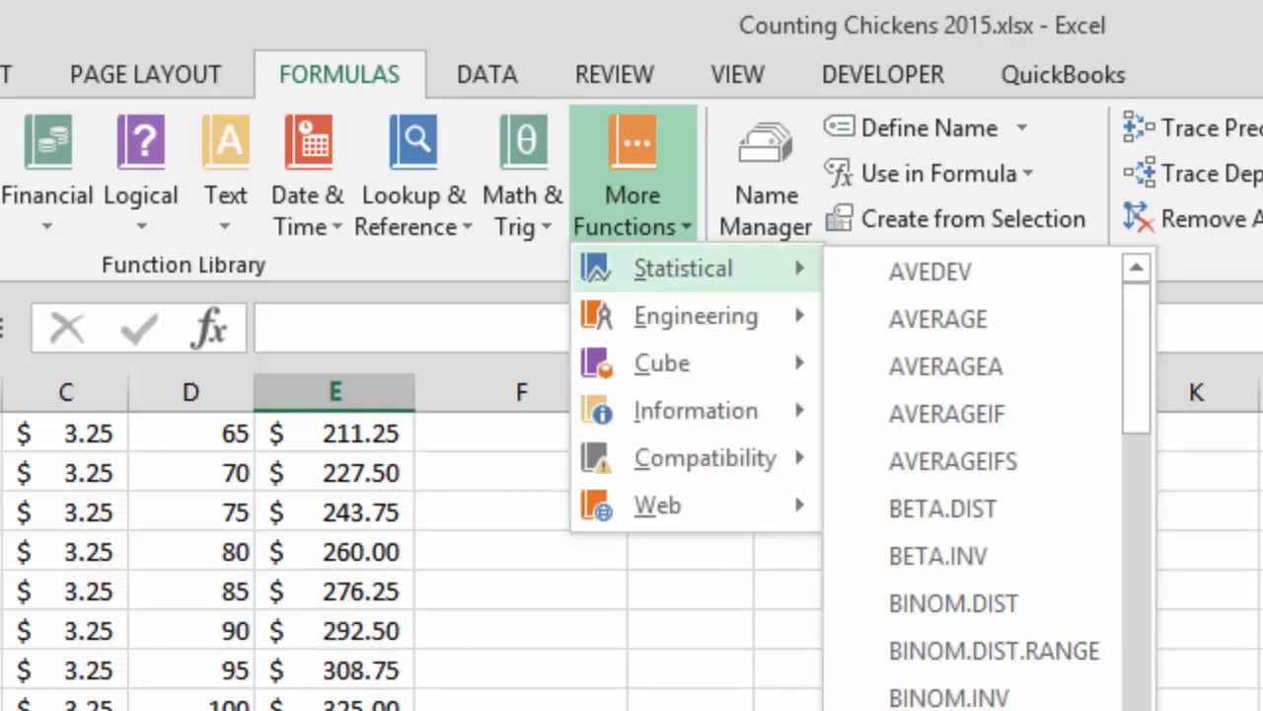
click(1136, 513)
scroll(938, 410, up, 1)
click(938, 410)
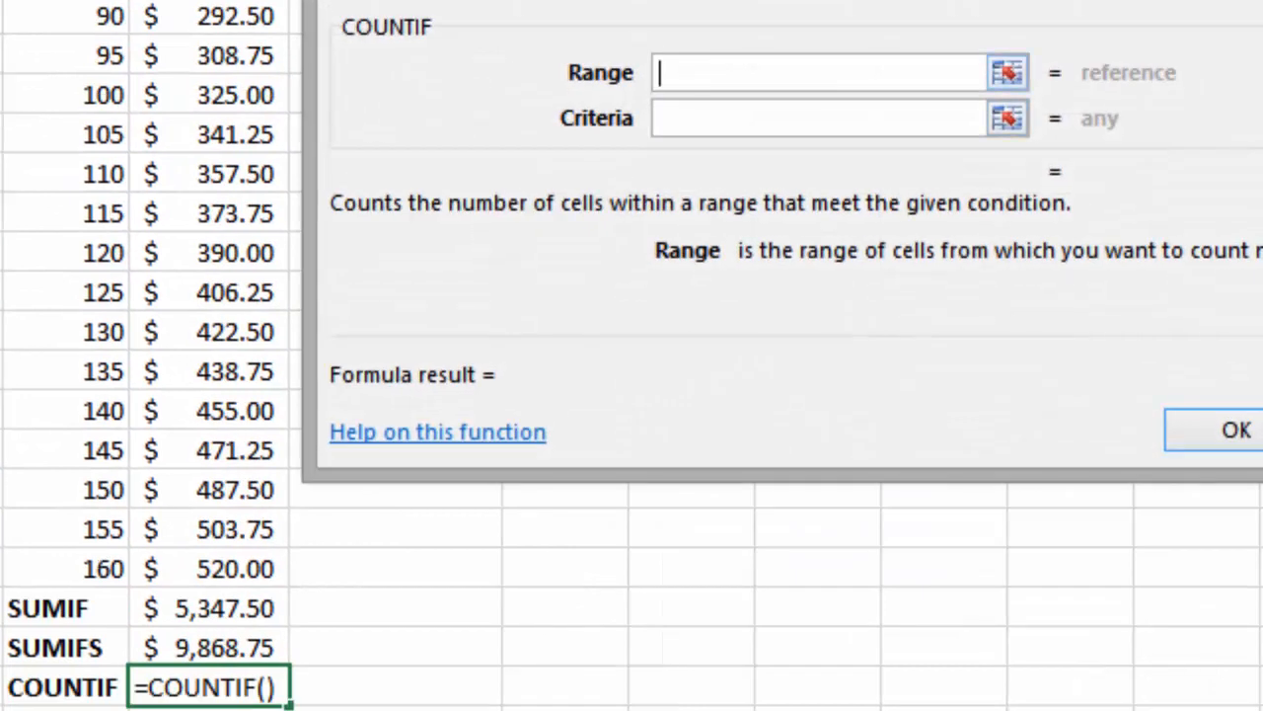
text(Revenue)
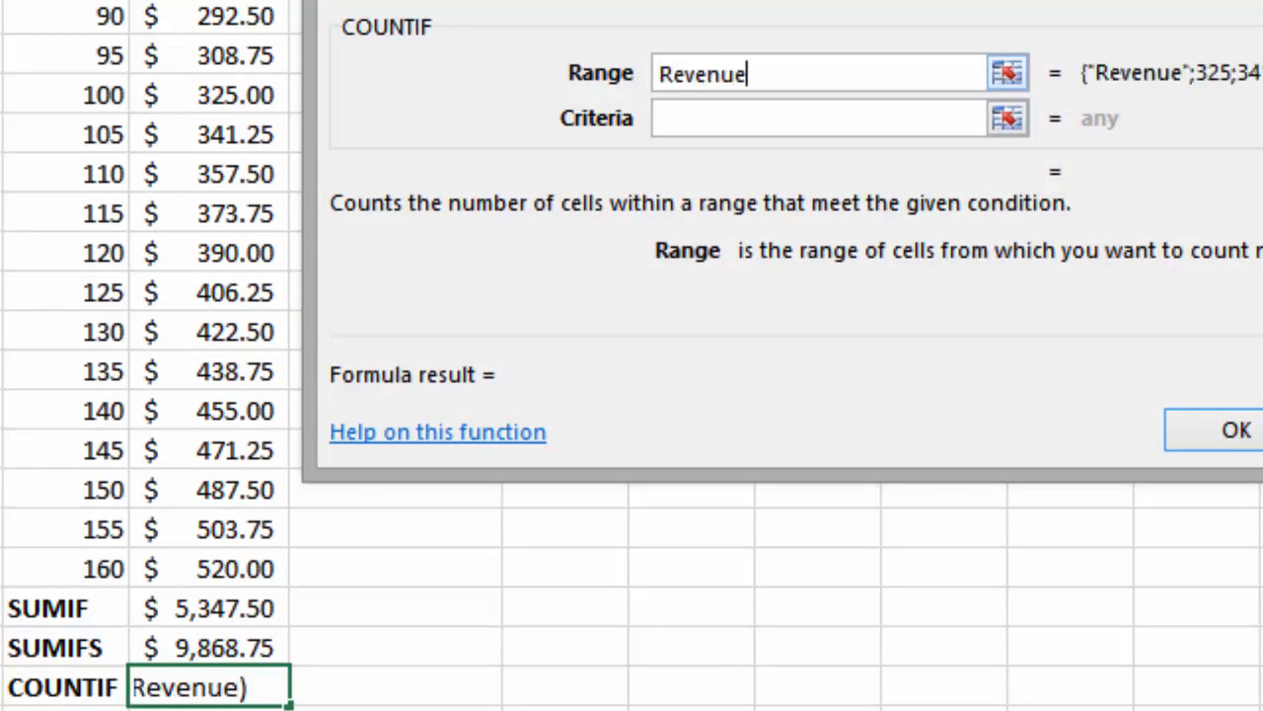
key(Tab)
text(>300)
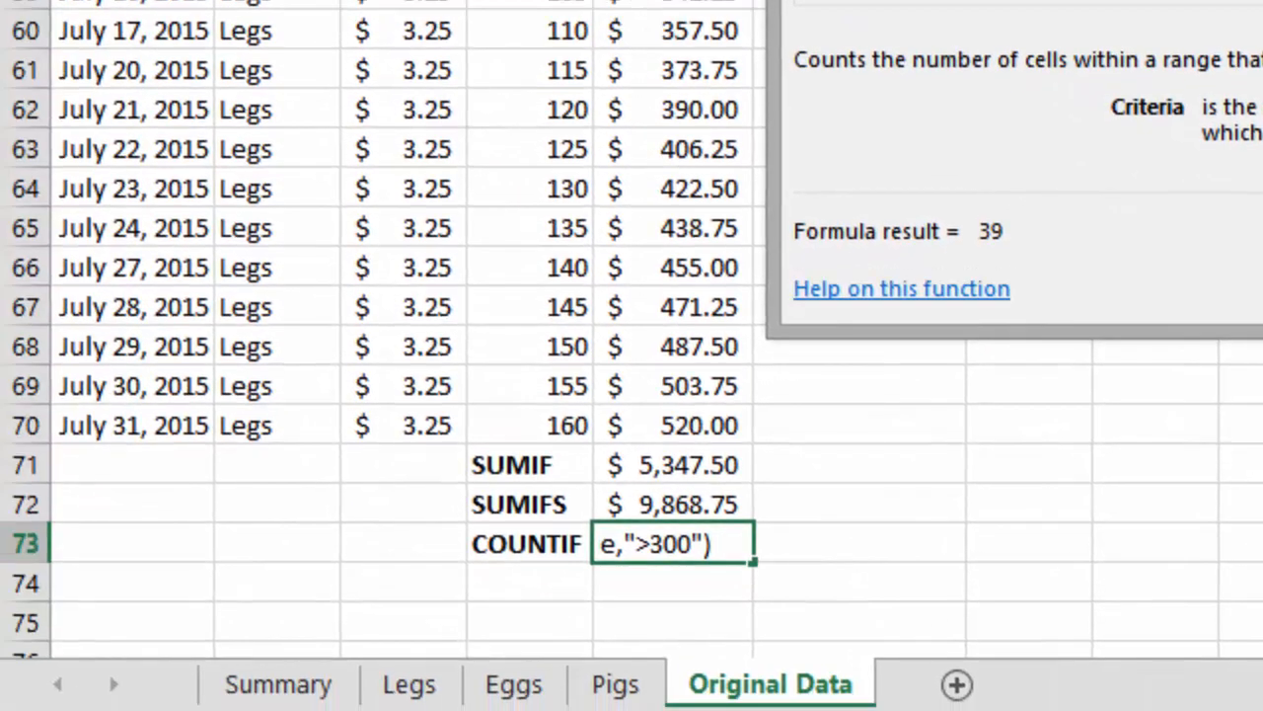
key(Return)
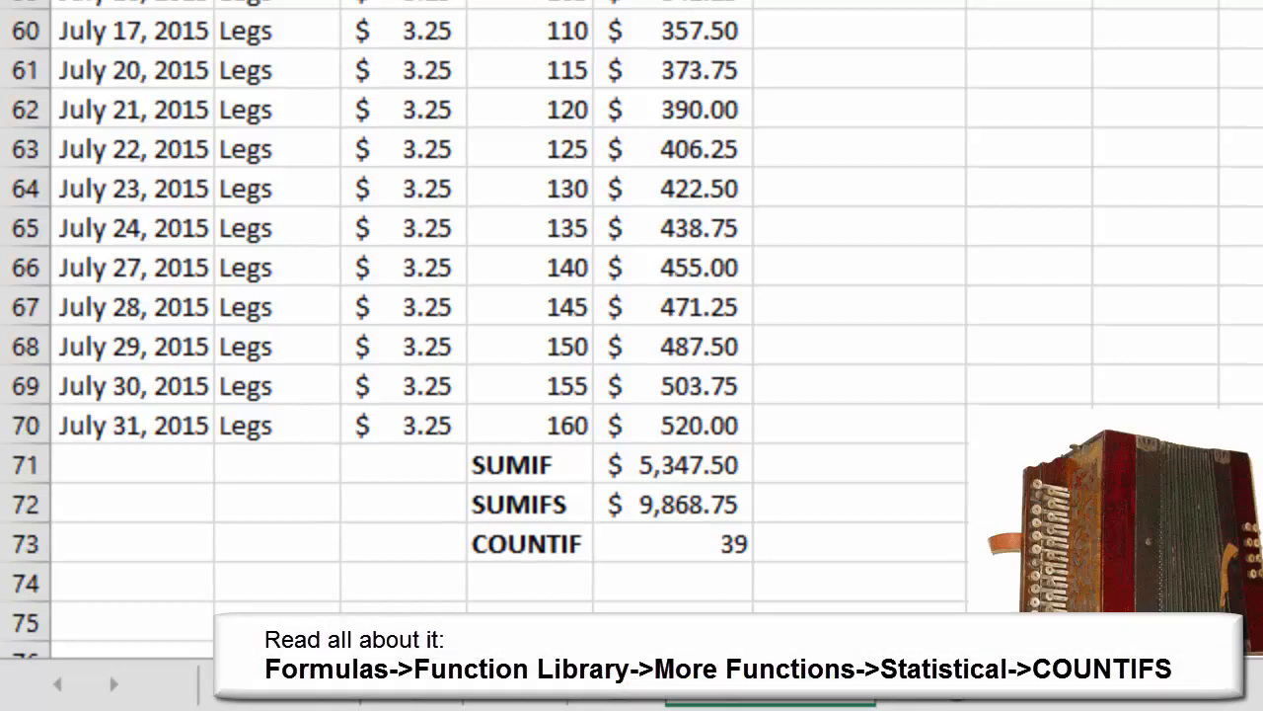
Step: Enter the bold label COUNTIFS in D74 and autofit the width of column D
click(673, 544)
click(530, 582)
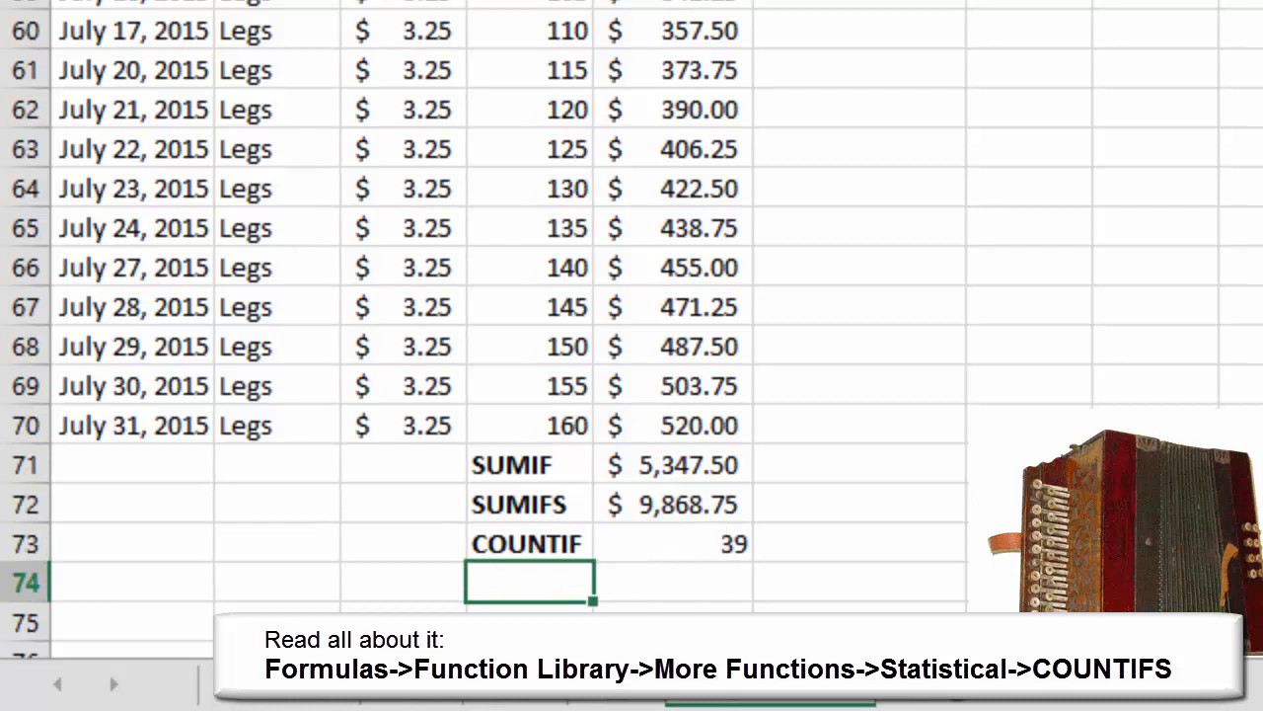
text(COUNTIF)
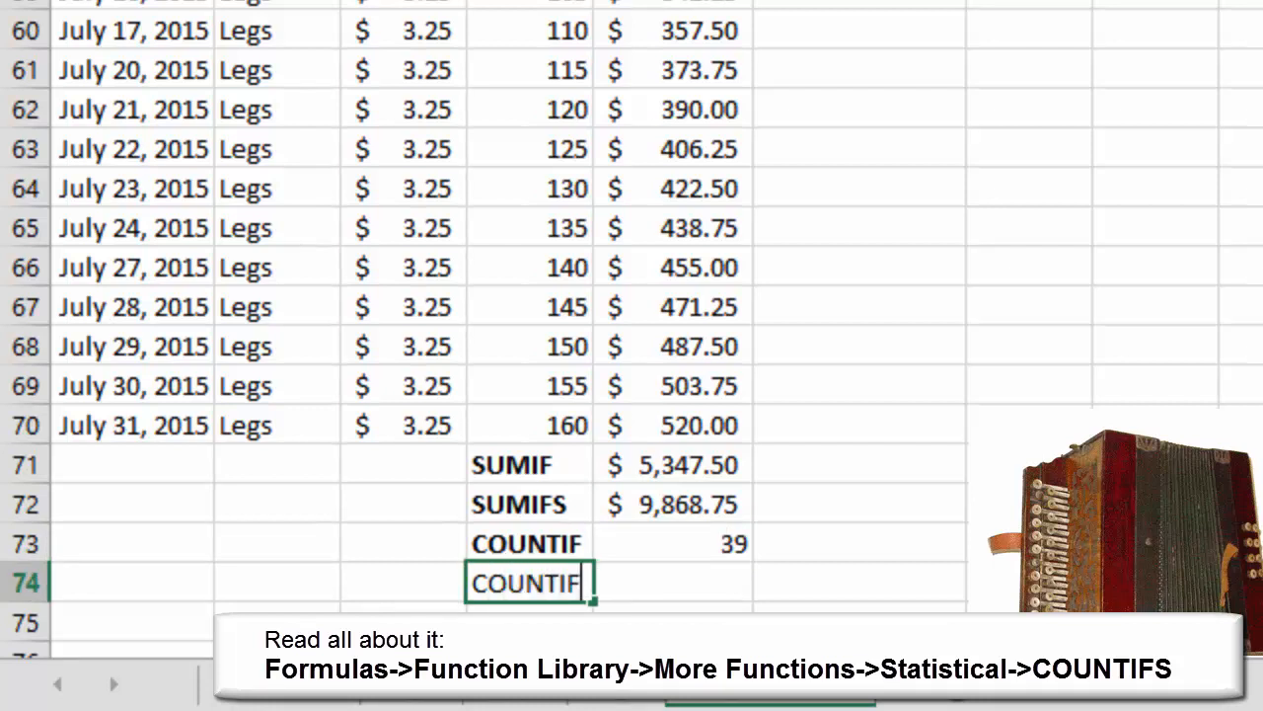
text(S)
key(ctrl+Return)
key(ctrl+b)
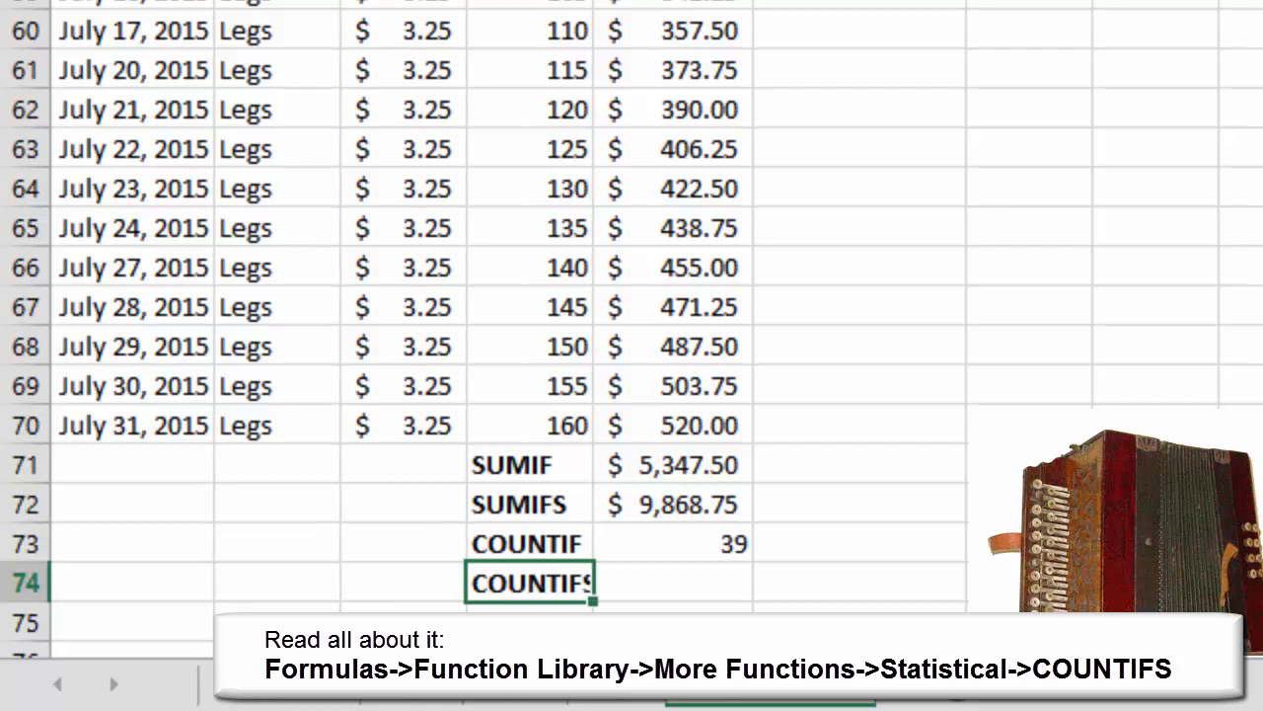
key(alt+h)
key(o)
key(i)
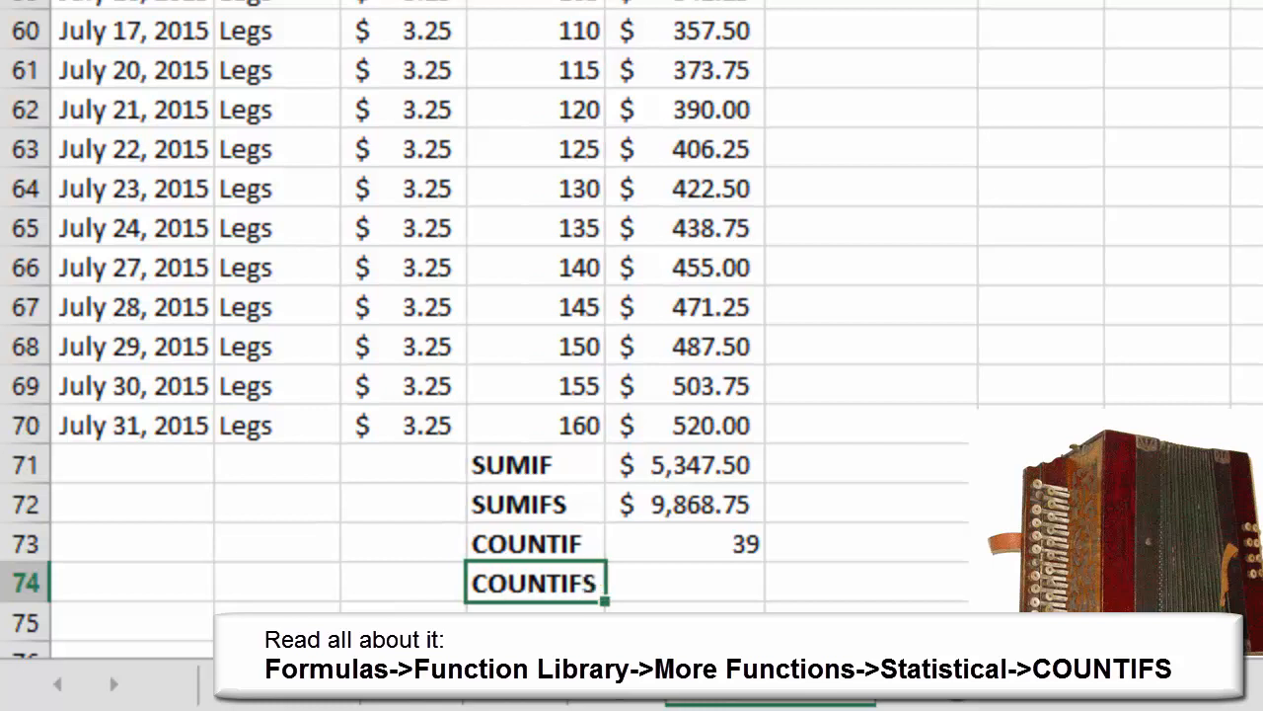
Step: Define the named range Net for the Net column data, including its header in C1
click(685, 583)
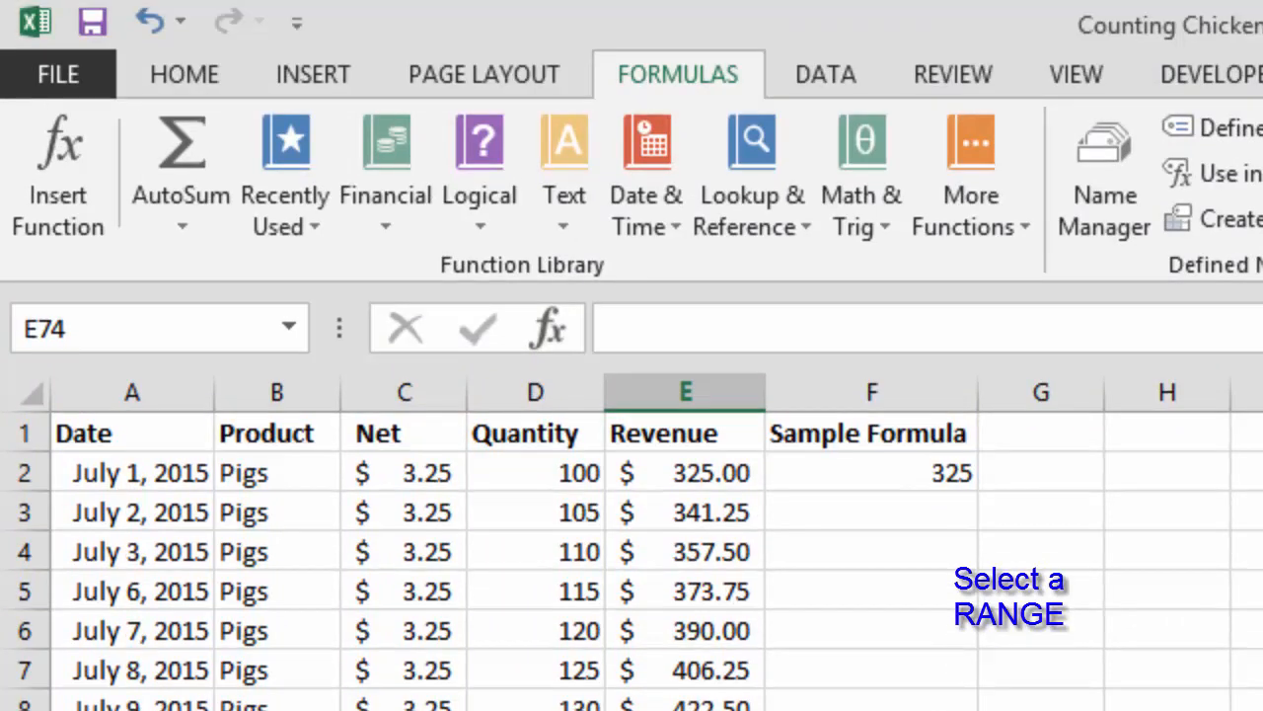
click(404, 318)
drag(404, 433, 403, 709)
text(Net)
key(Return)
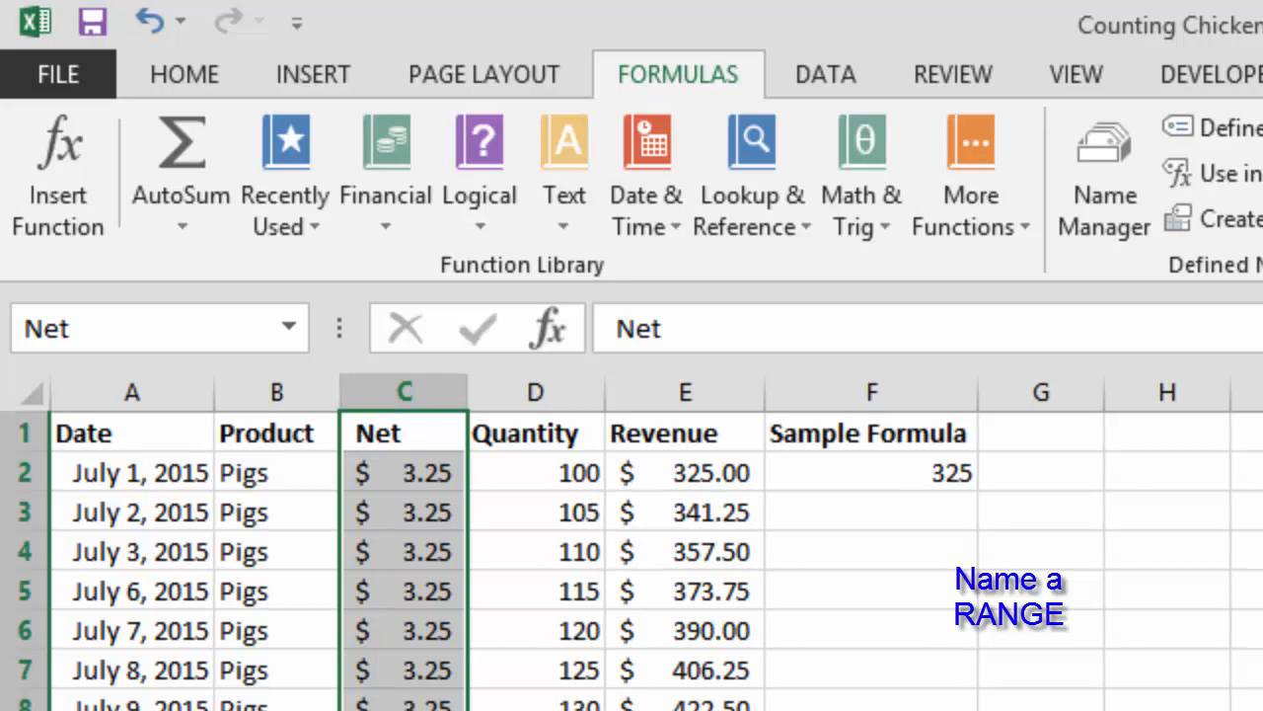
click(288, 326)
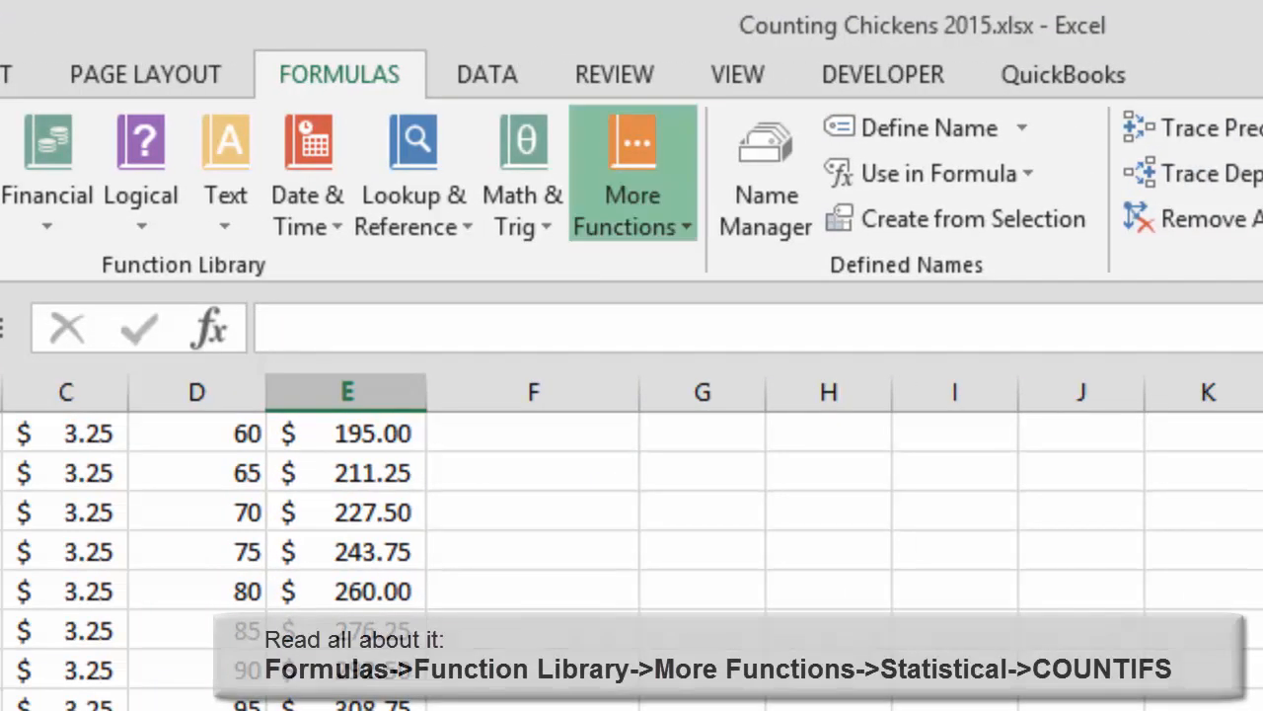
Step: Insert a COUNTIFS function in E74 with Net as the first criteria range and the criterion <3.25
click(971, 178)
mouse_move(683, 268)
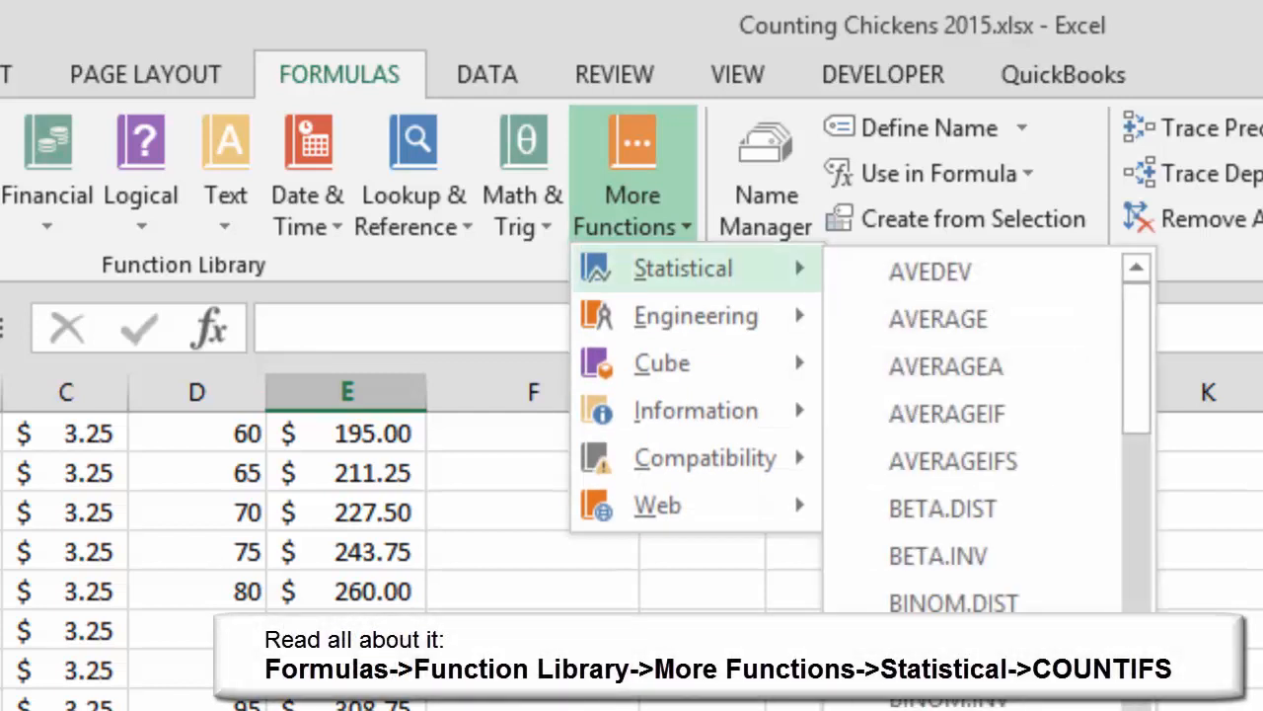
scroll(947, 449, down, 6)
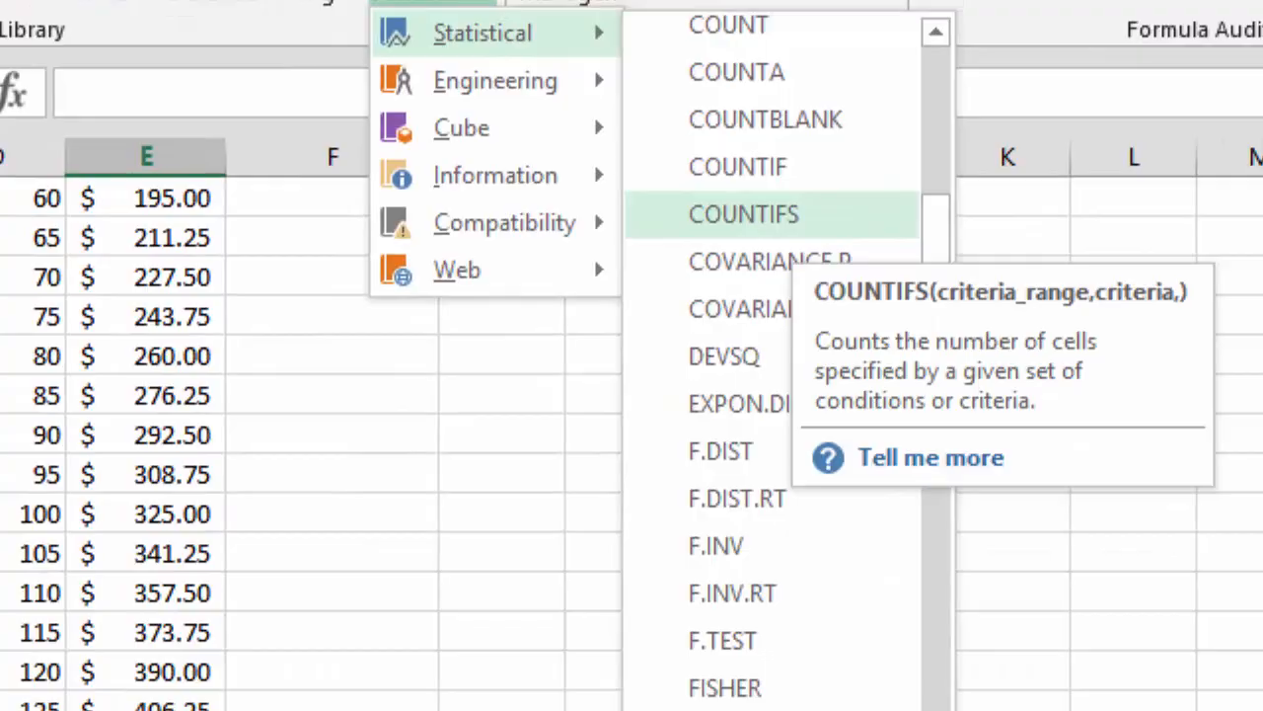
click(944, 449)
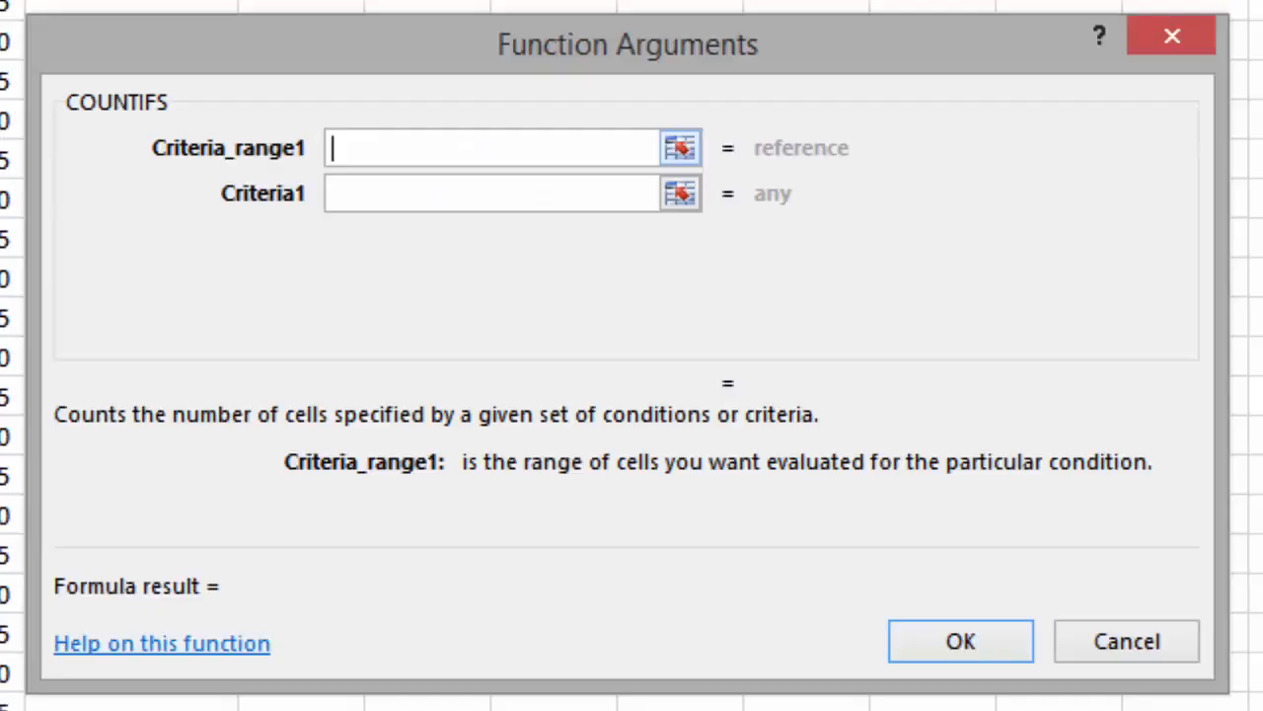
text(N)
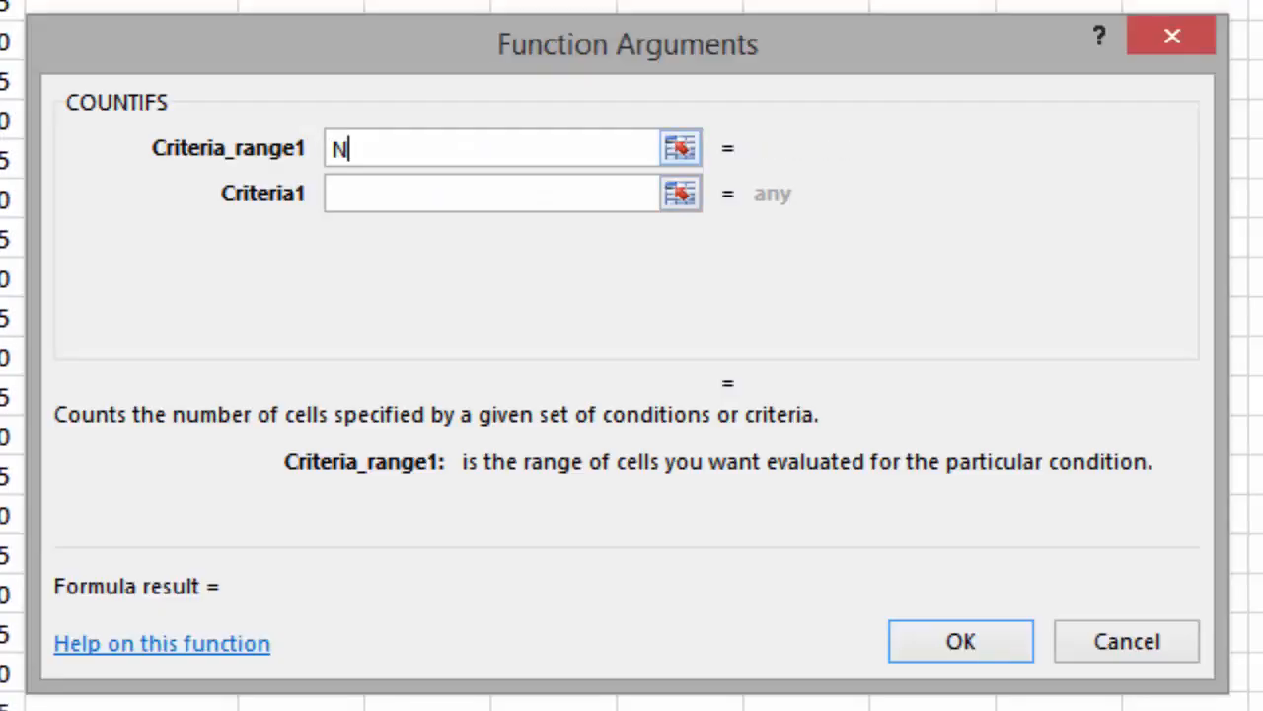
text(et)
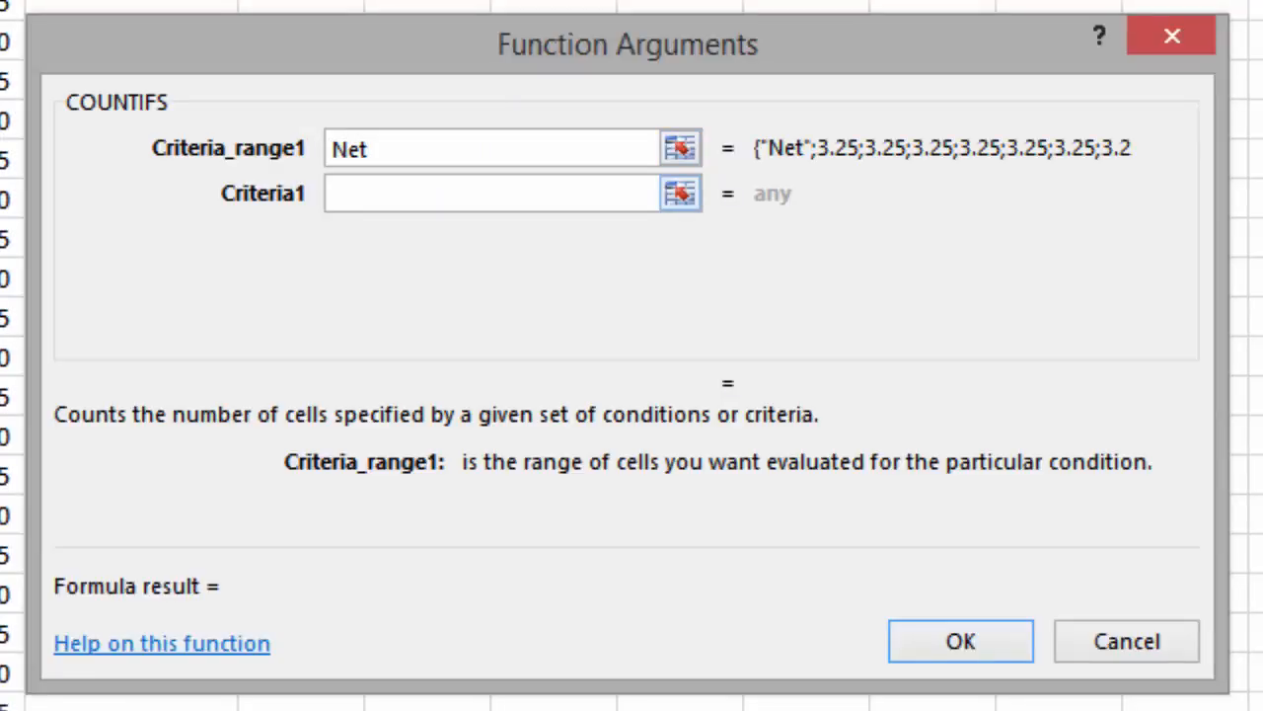
key(Tab)
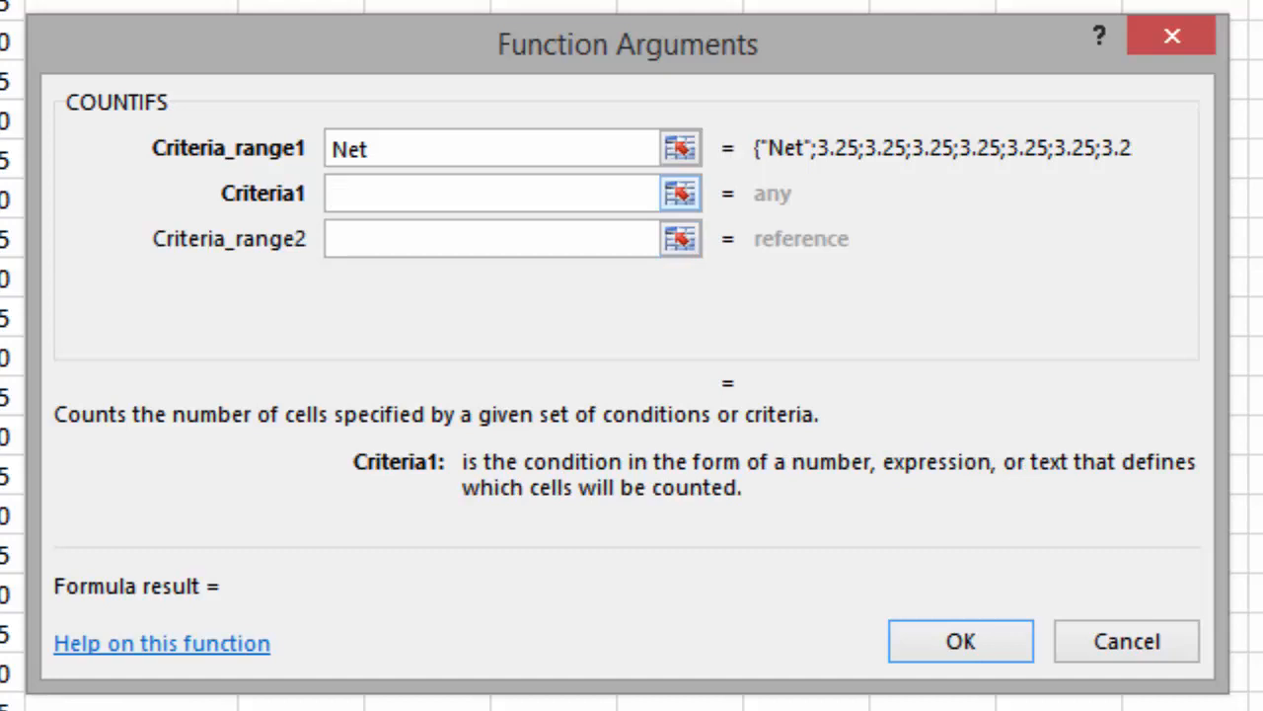
text(<3.25)
key(Tab)
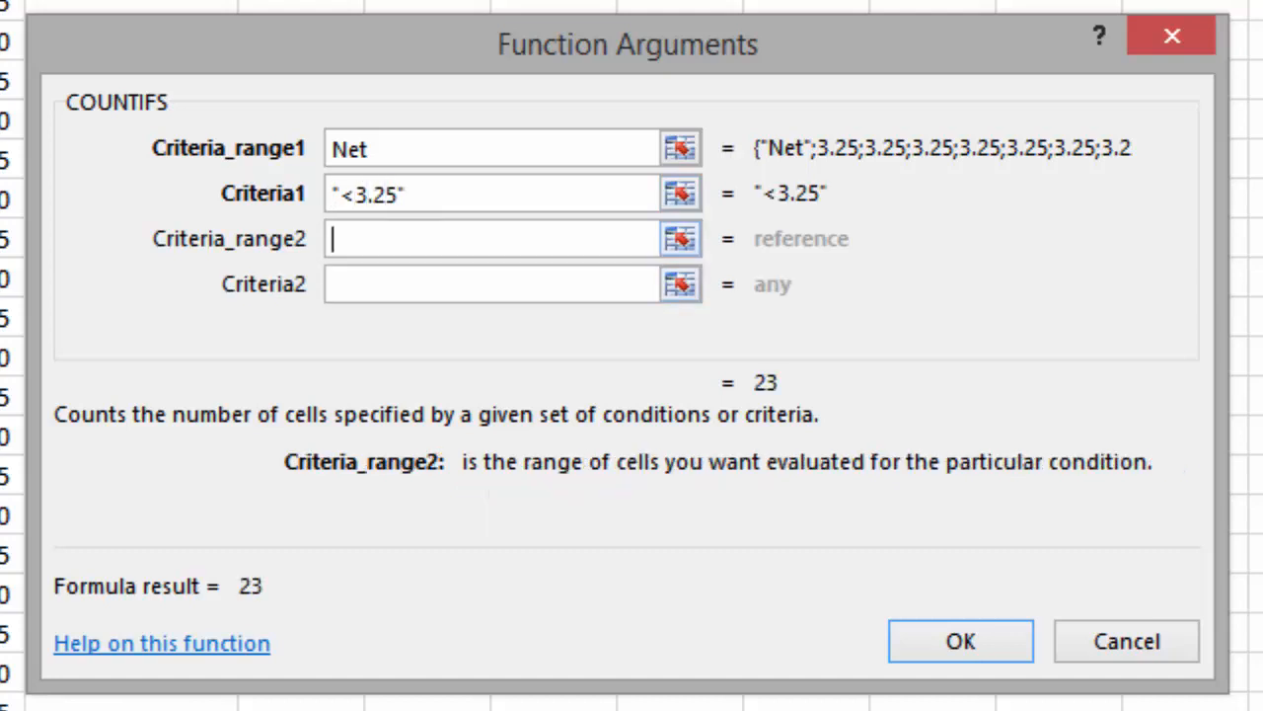
Step: Add Revenue as the second criteria range of the COUNTIFS function with the criterion >300, and complete the formula
text(Revenue)
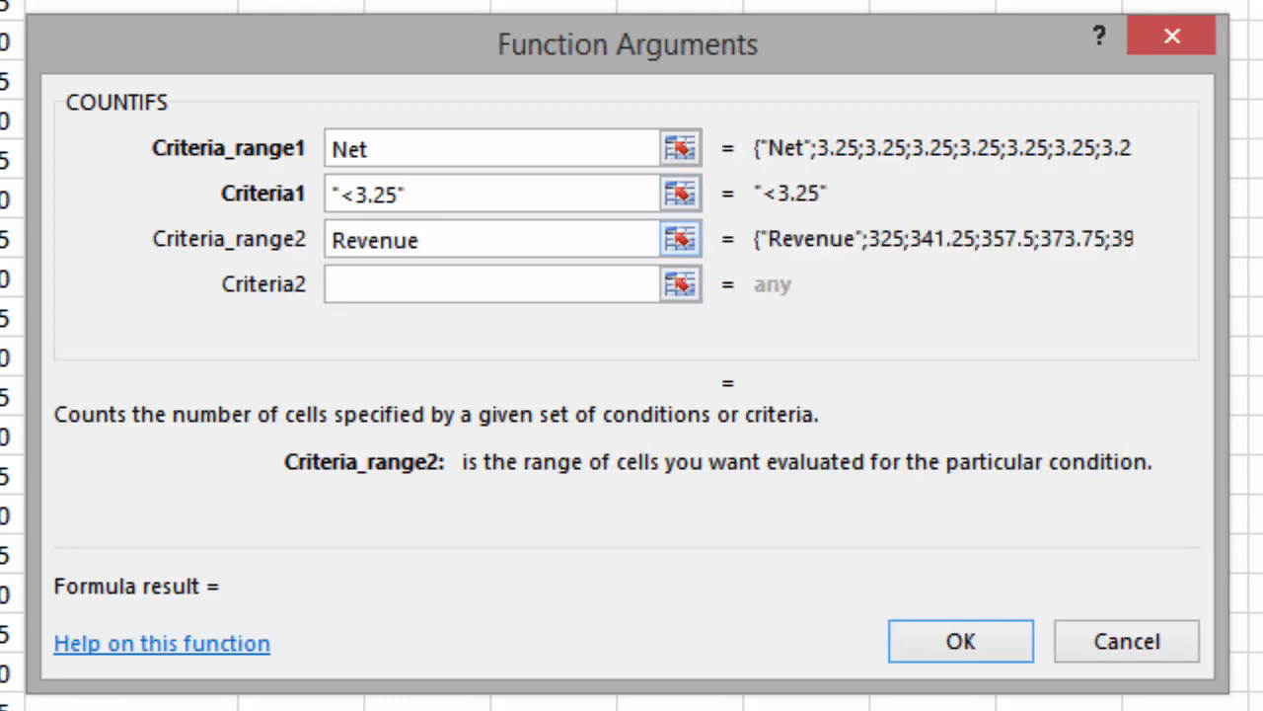
key(Tab)
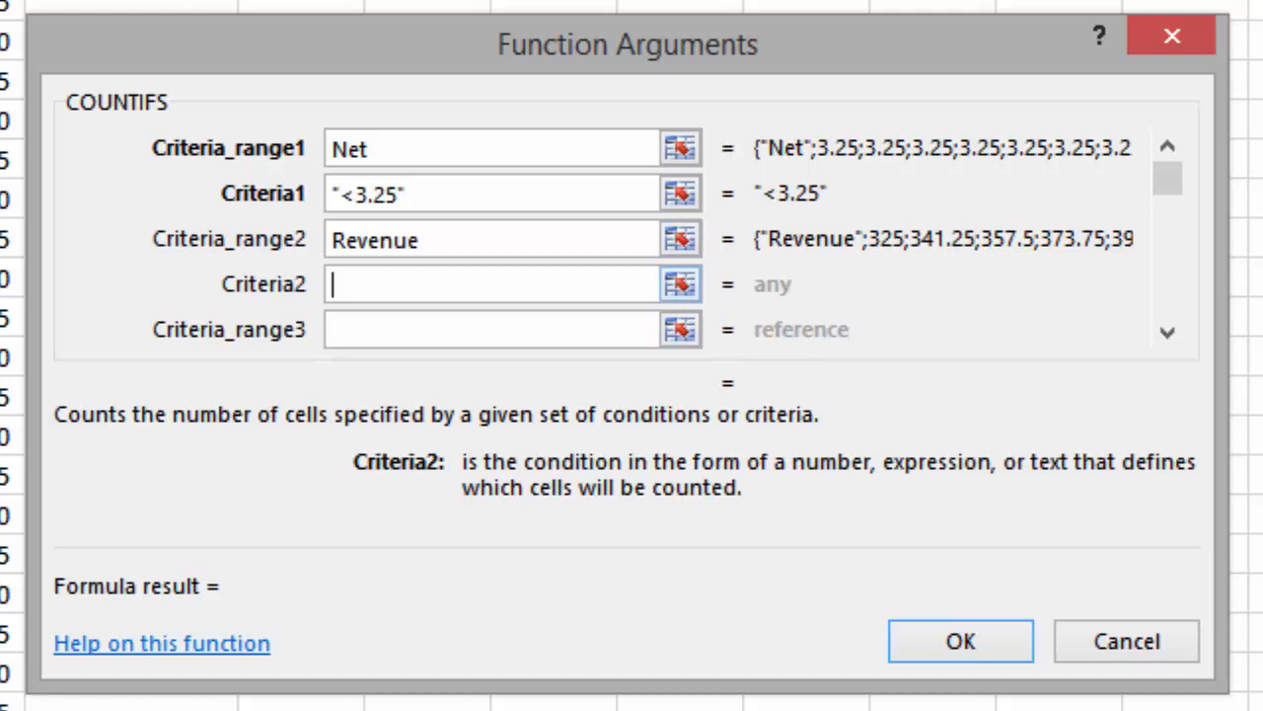
text(>3)
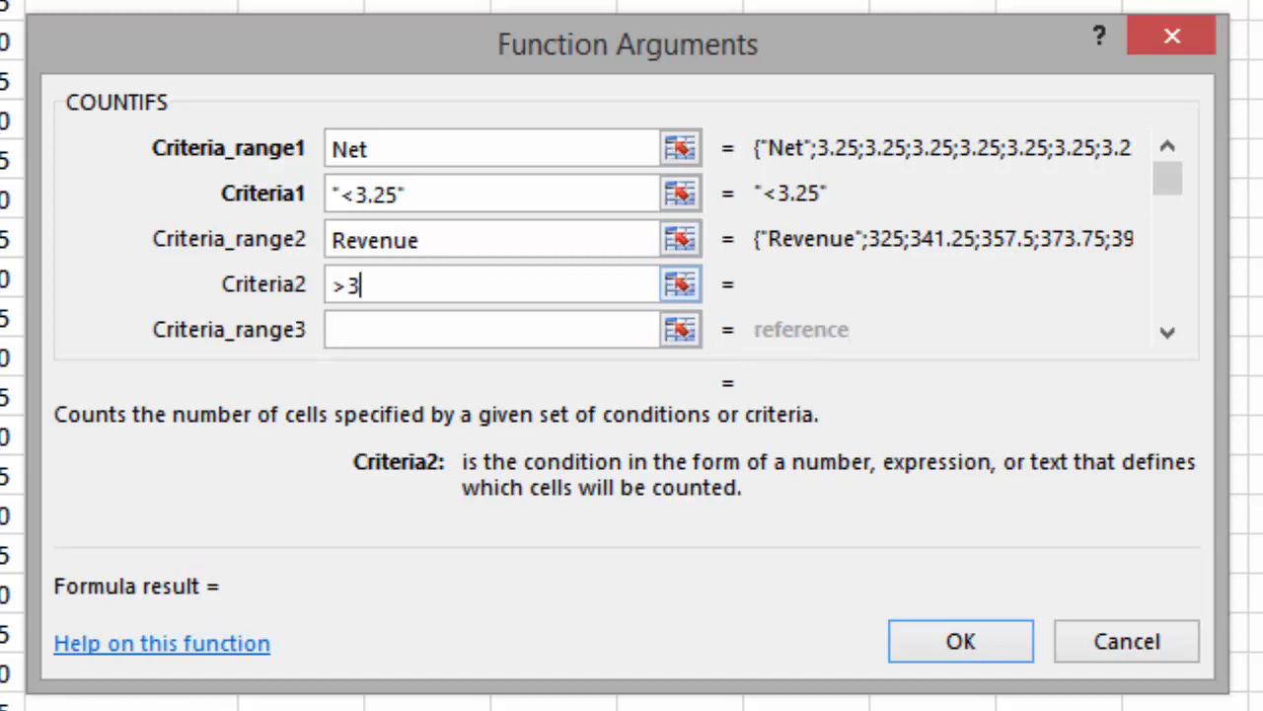
text(00)
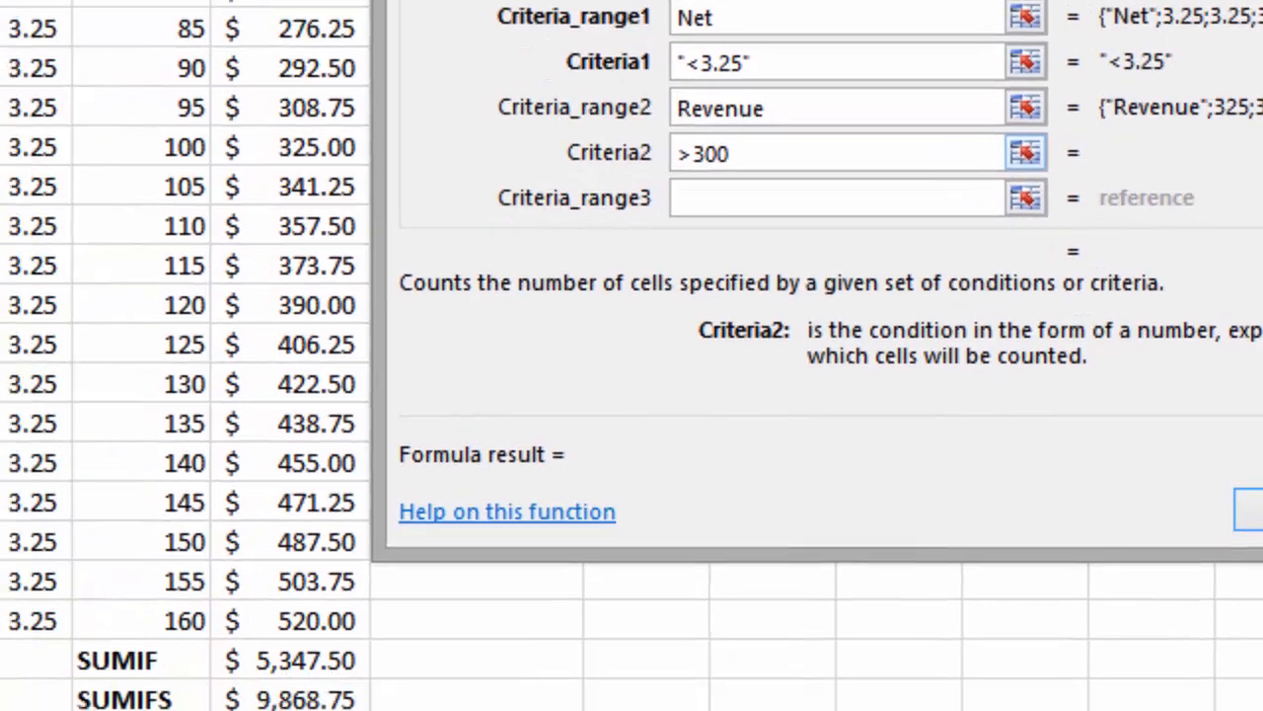
key(Return)
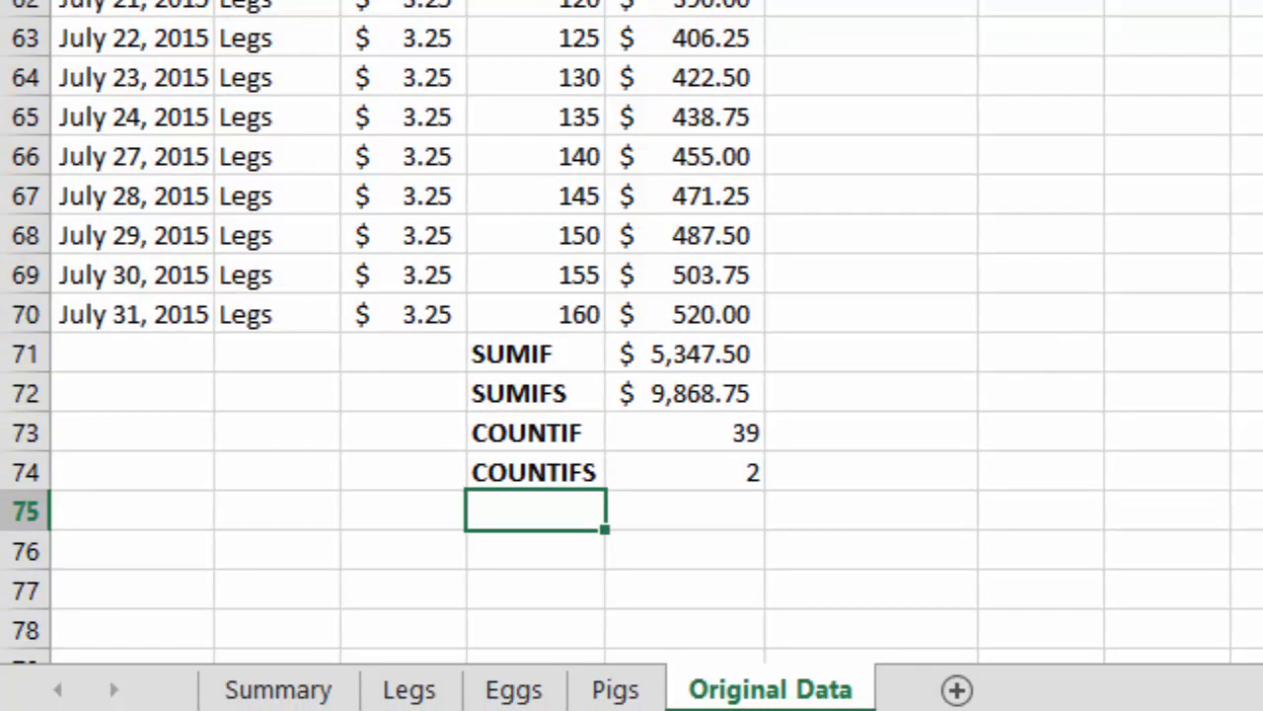
Step: Enter the bold label AVERAGEIF in D75 and fit column D to its width
text(AVER)
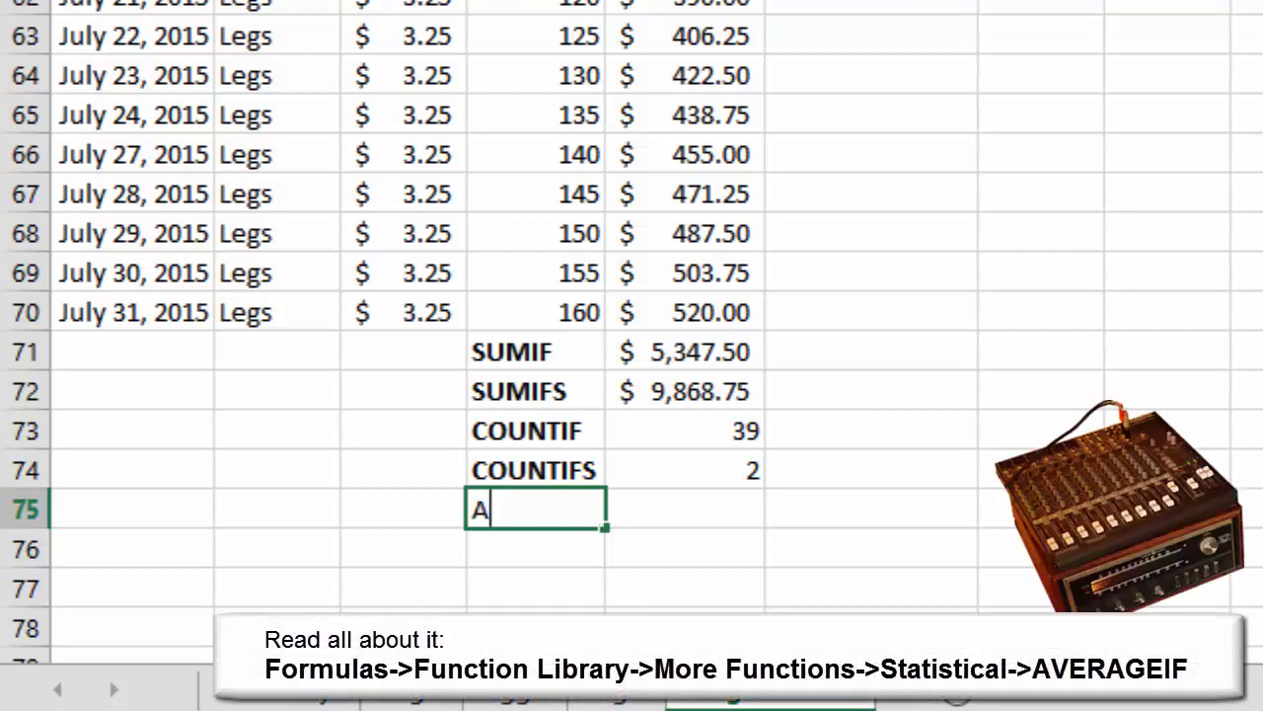
text(AGEIF)
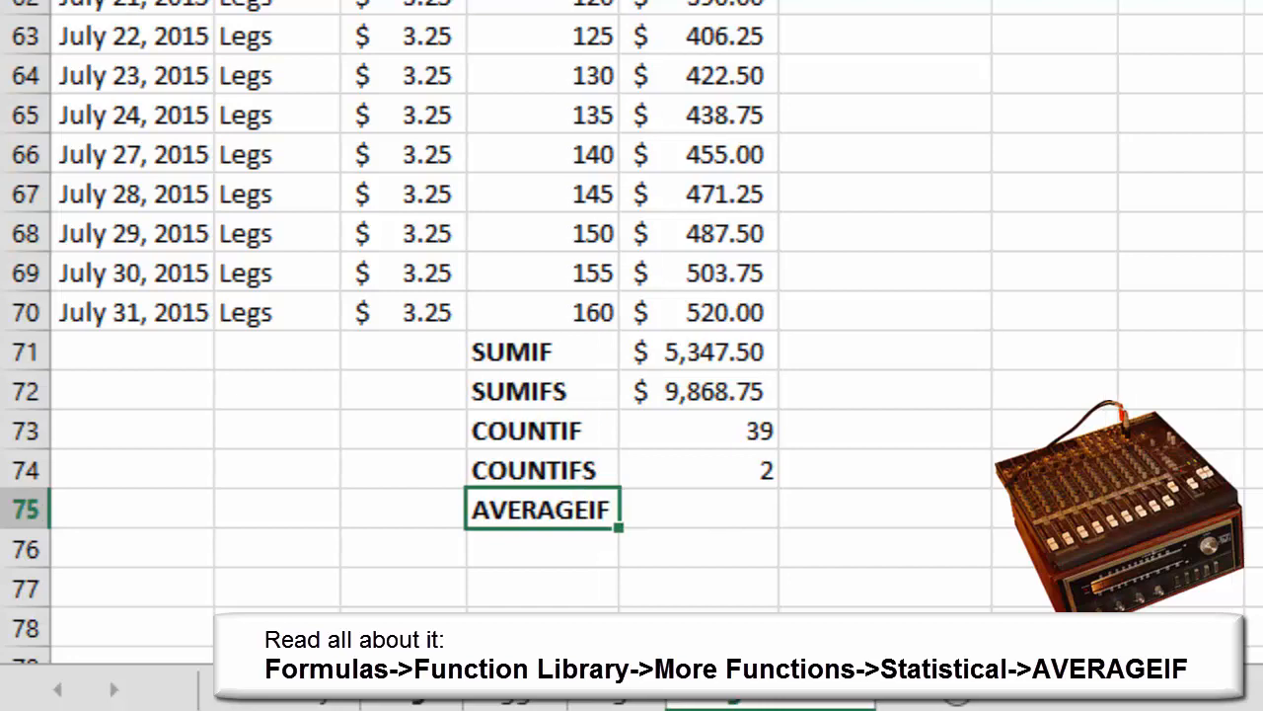
Step: Insert an AVERAGEIF function in E75 with Net as the range and the criterion <3.25
click(698, 509)
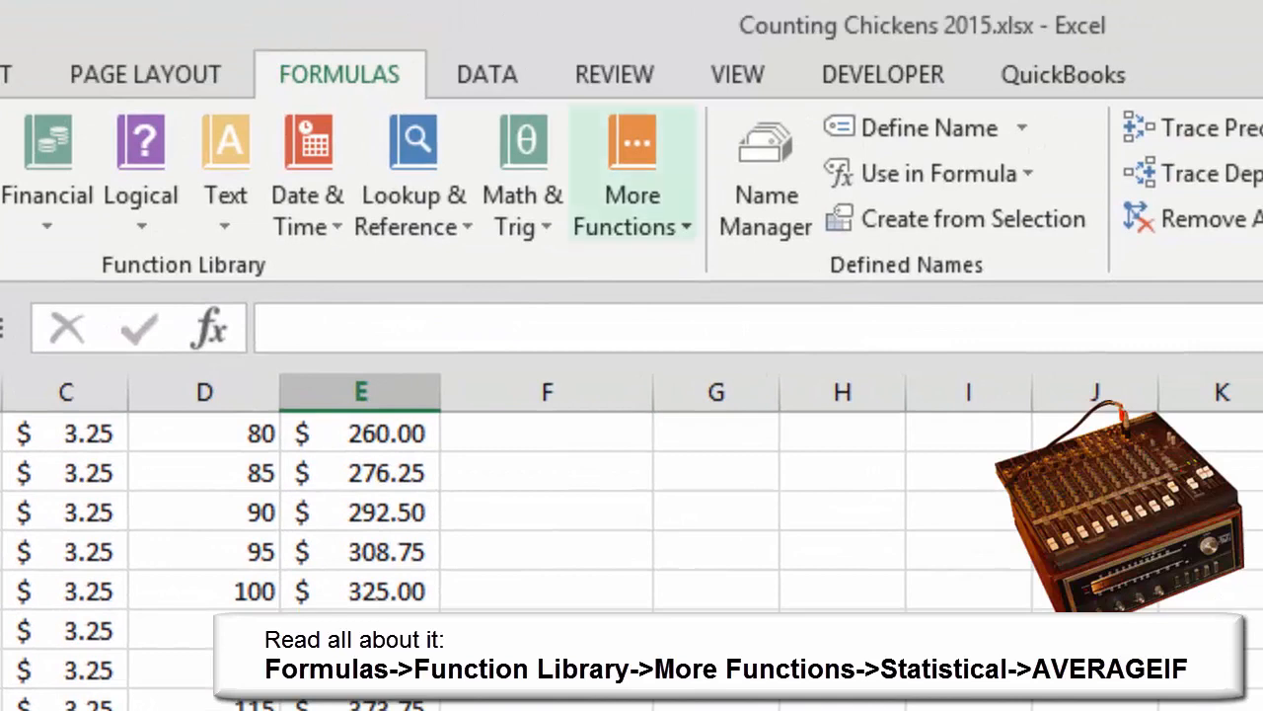
click(632, 178)
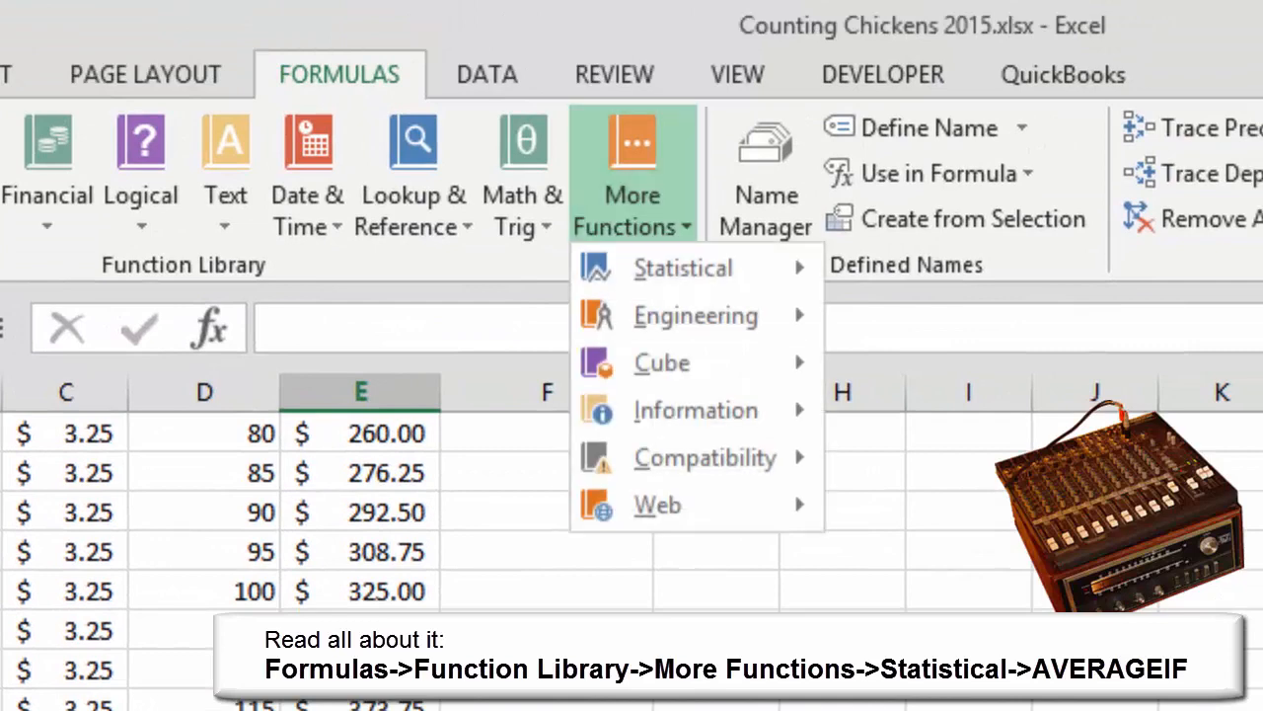
mouse_move(682, 269)
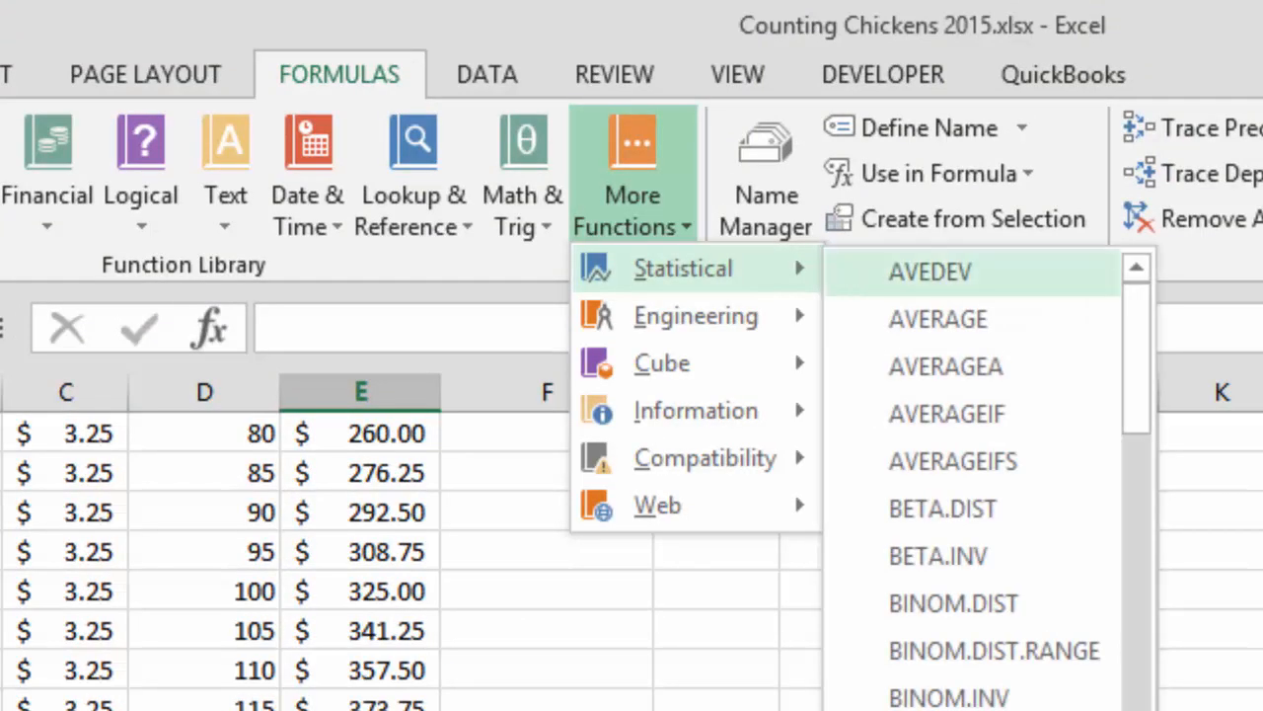
click(946, 414)
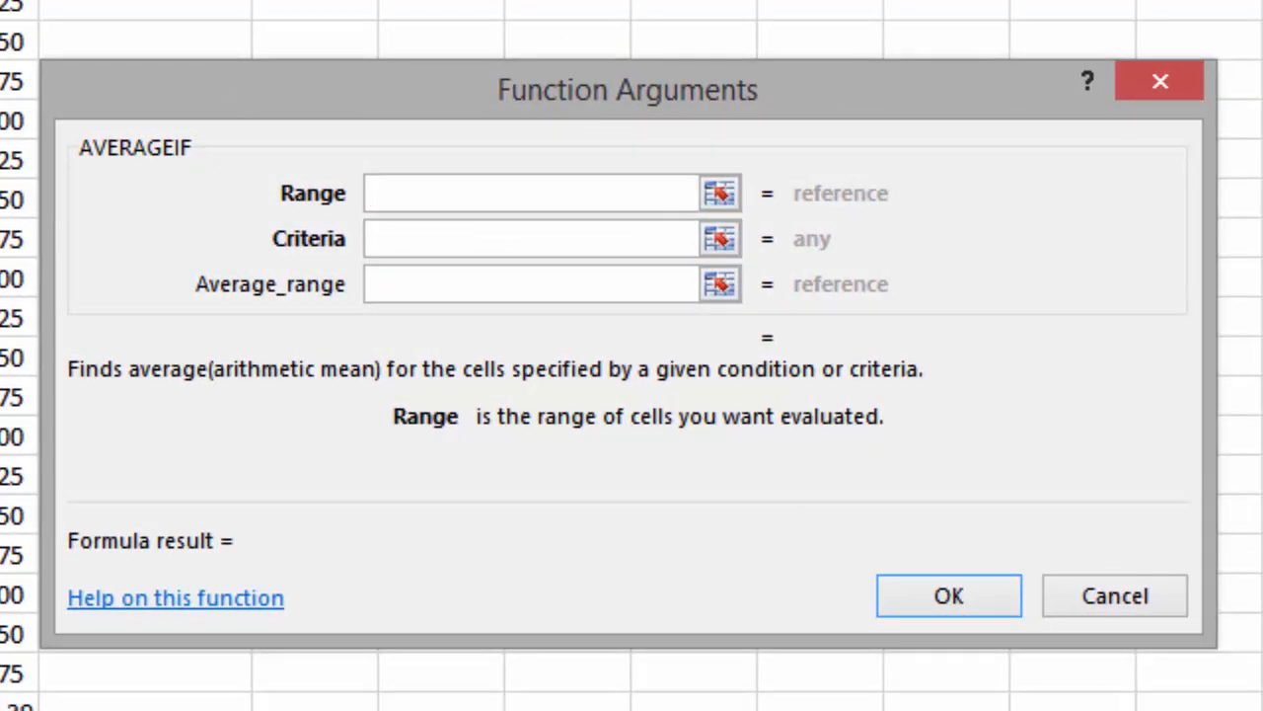
text(Net)
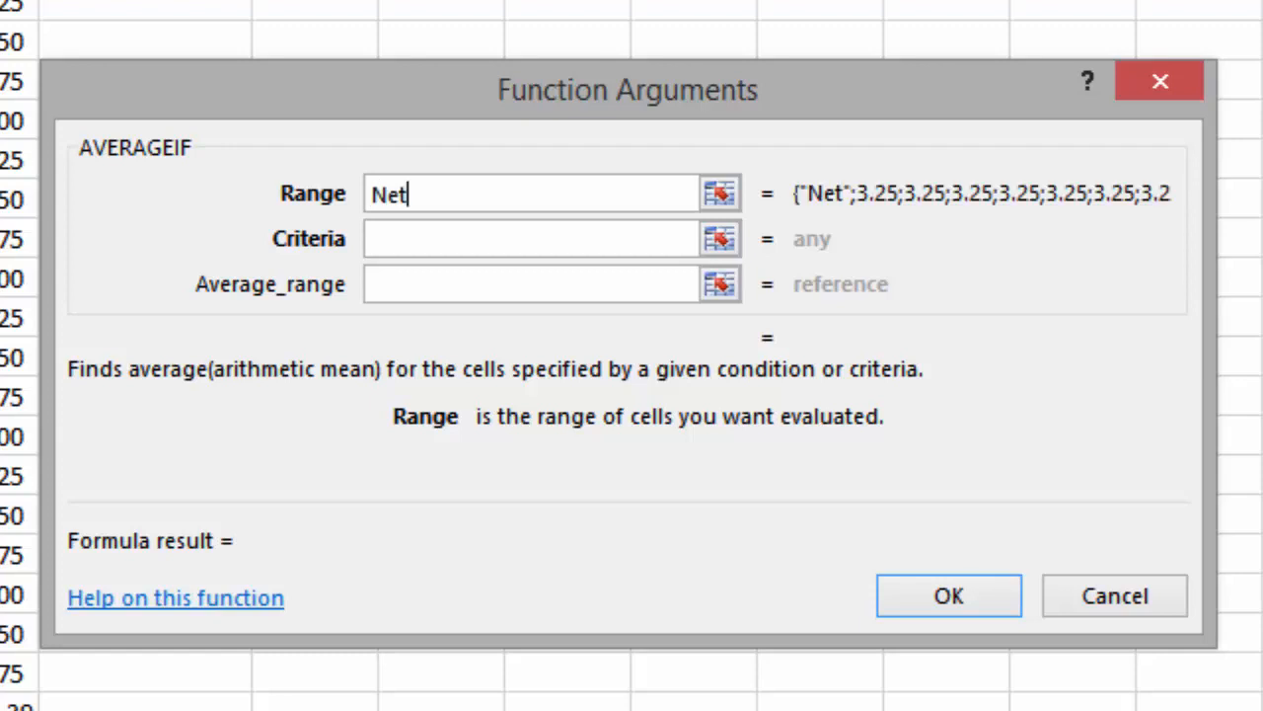
key(Tab)
text(<3)
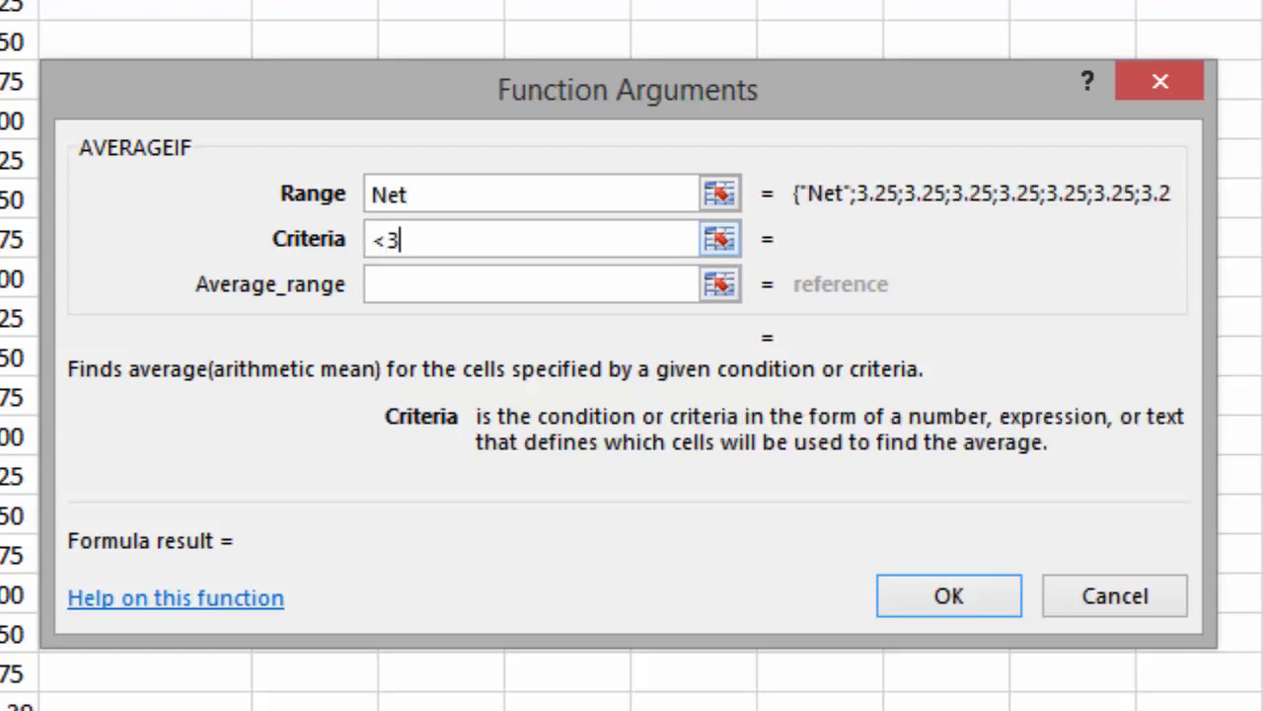
text(.25)
key(Tab)
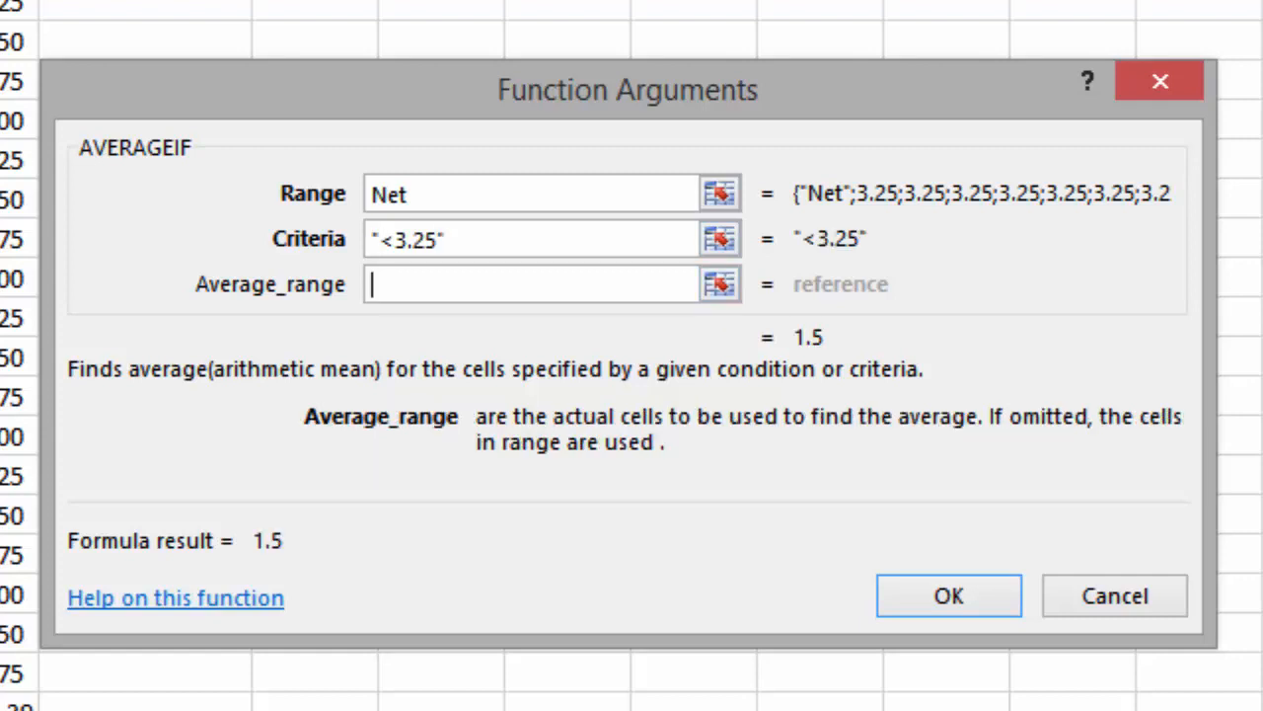
Step: Set Revenue as the average range of the AVERAGEIF function, complete the formula and format E75 as currency
text(Revenue)
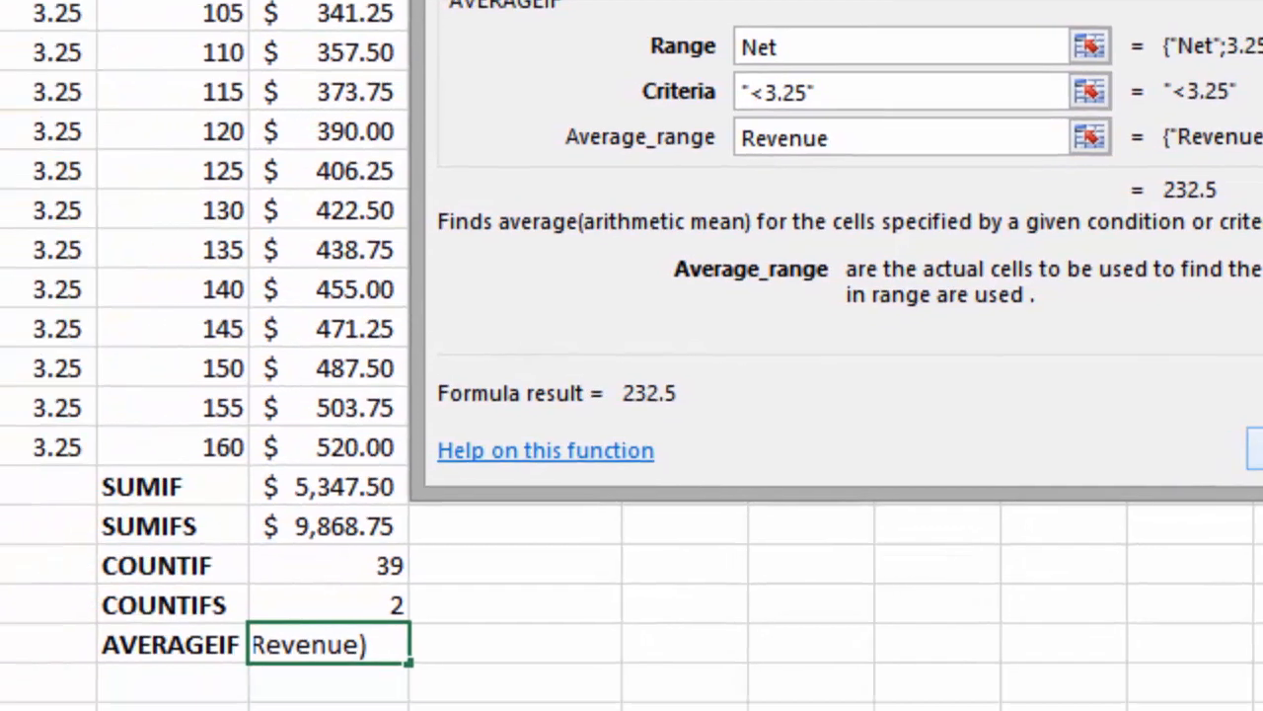
key(Return)
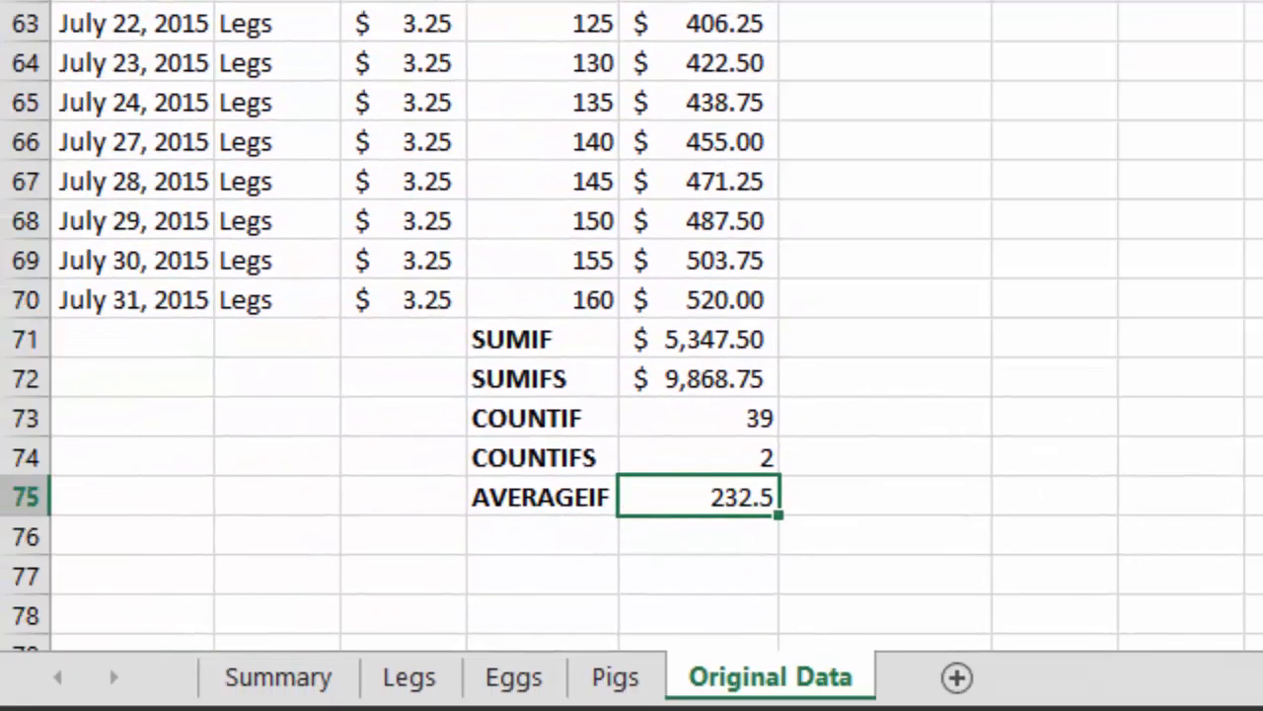
key(ctrl+shift+4)
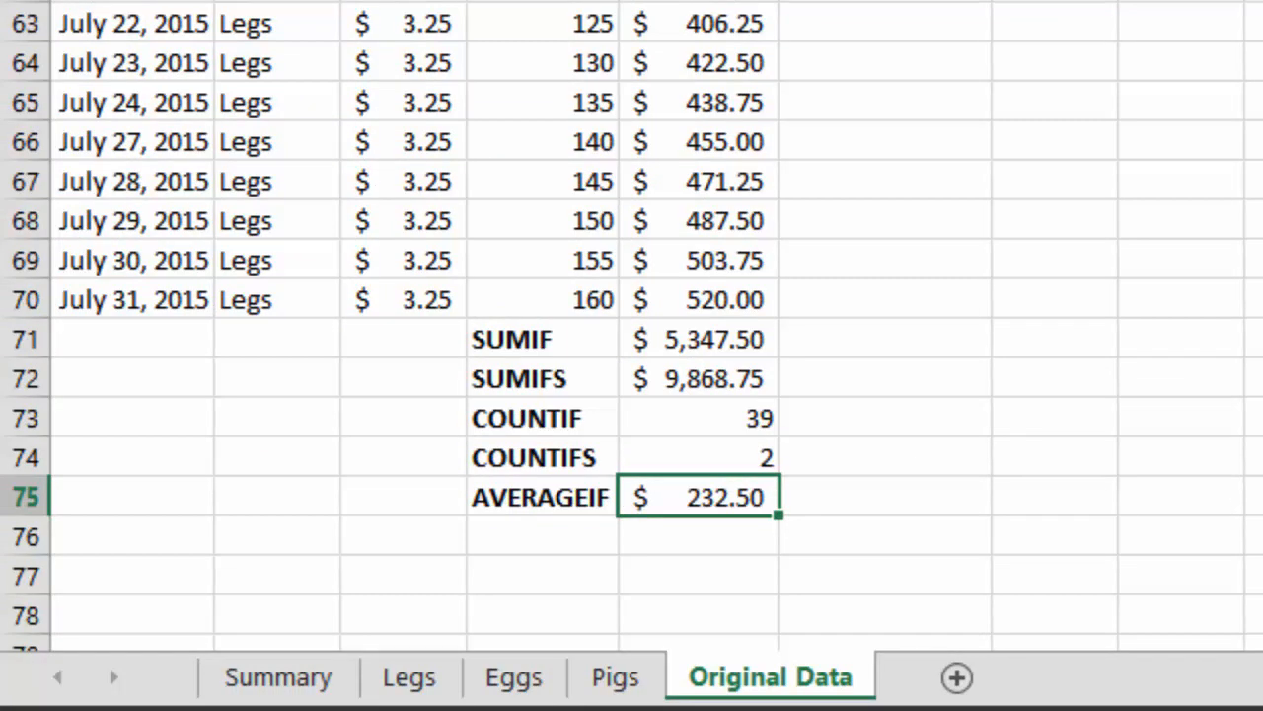
Step: Enter the bold label AVERAGEIFS in D76 and fit column D to its width
click(543, 536)
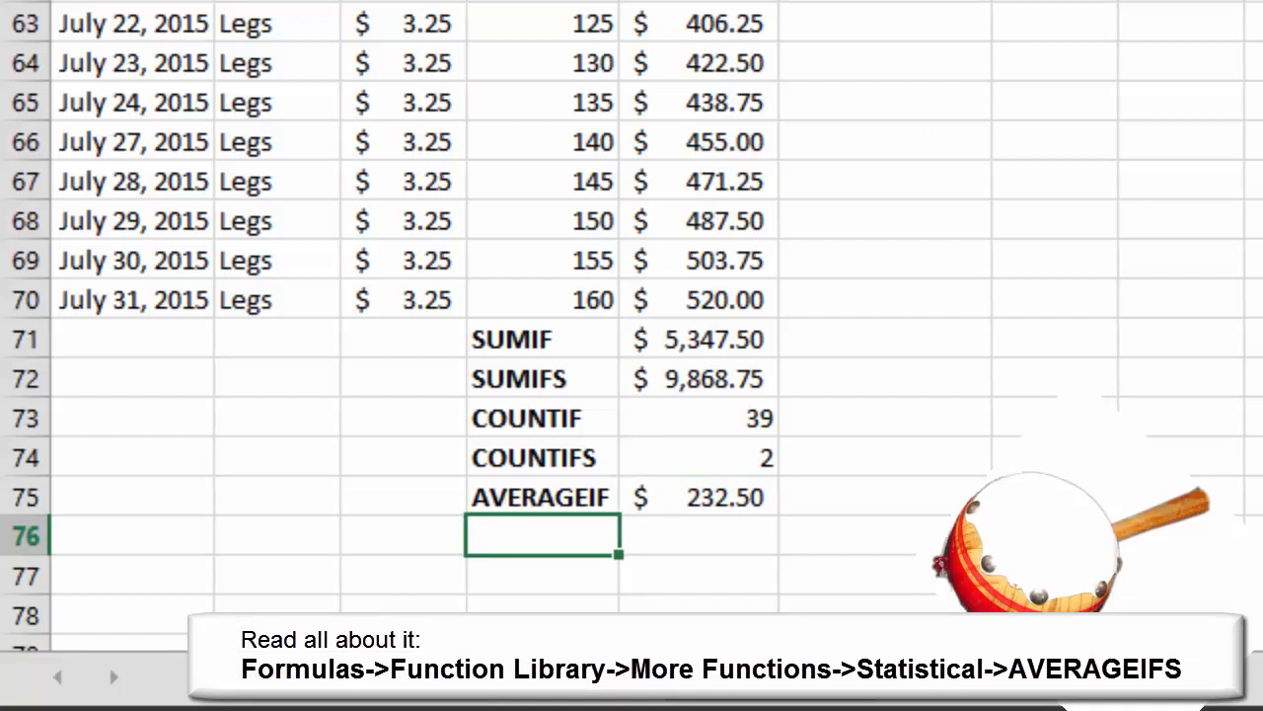
text(AVERAGEIFS)
key(Return)
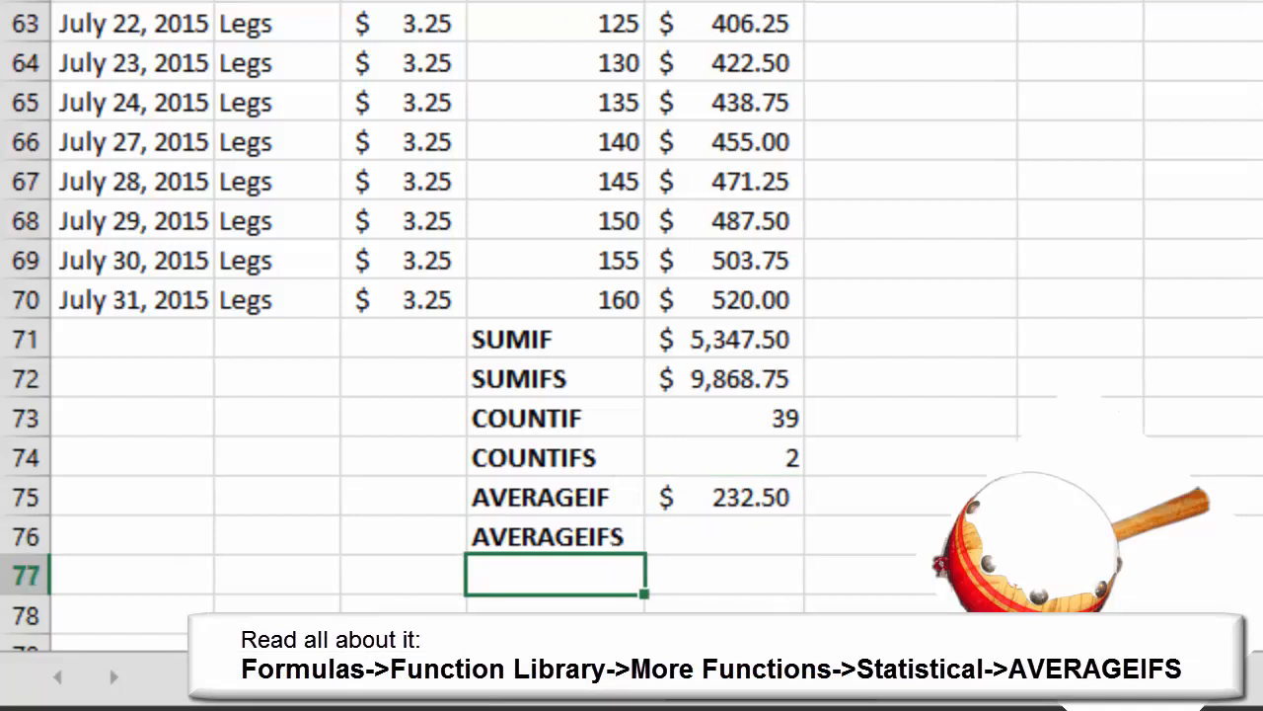
Step: Insert an AVERAGEIFS function in E76 with Revenue as both the average range and first criteria range, using the criterion >300
click(724, 536)
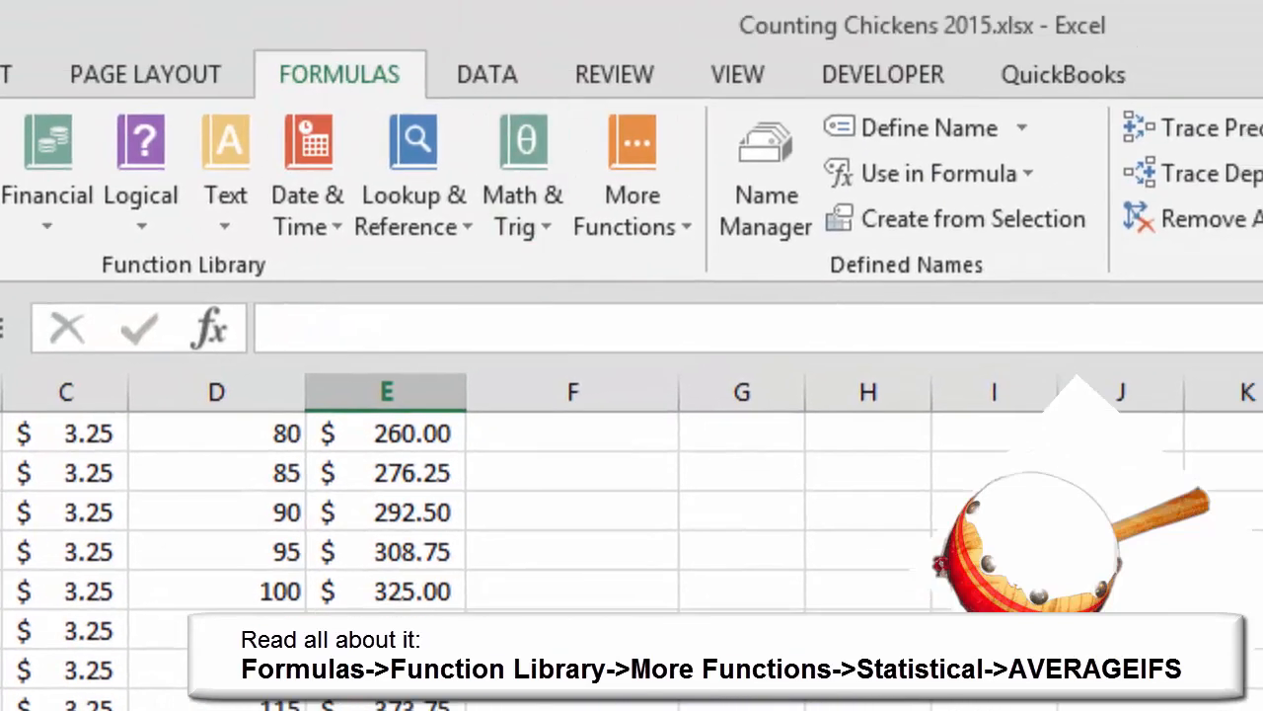
click(633, 188)
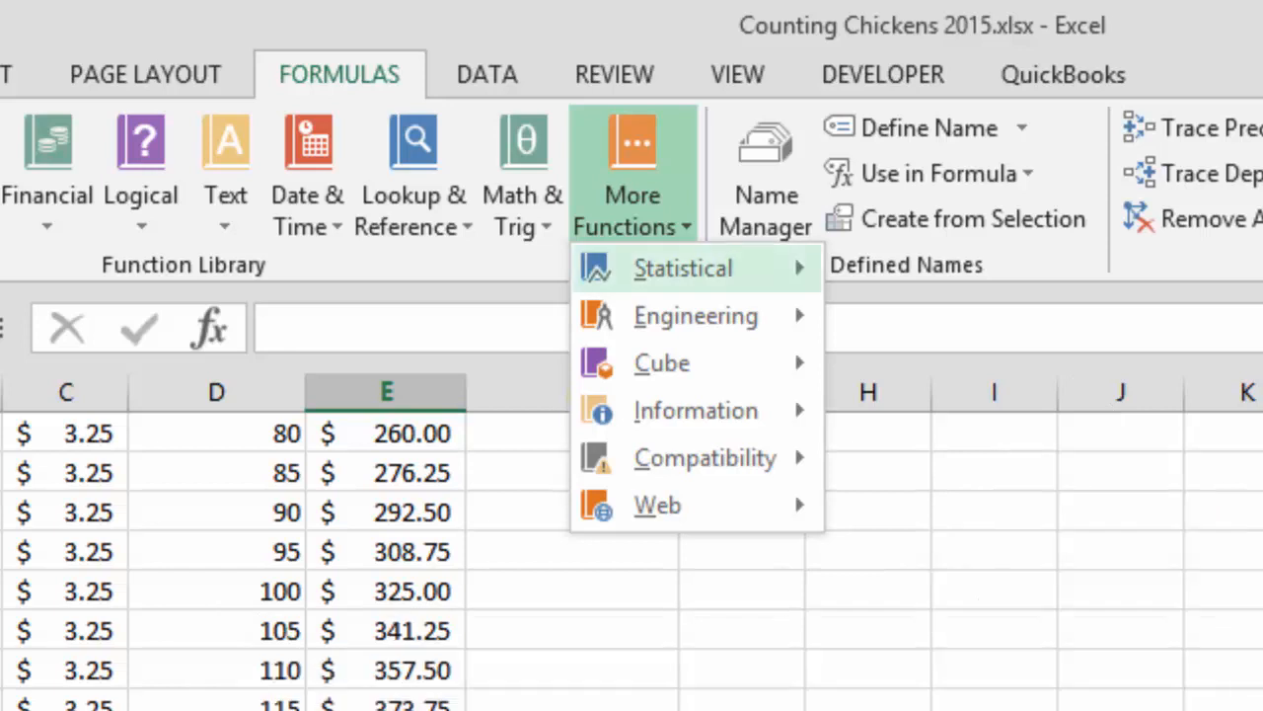
mouse_move(683, 268)
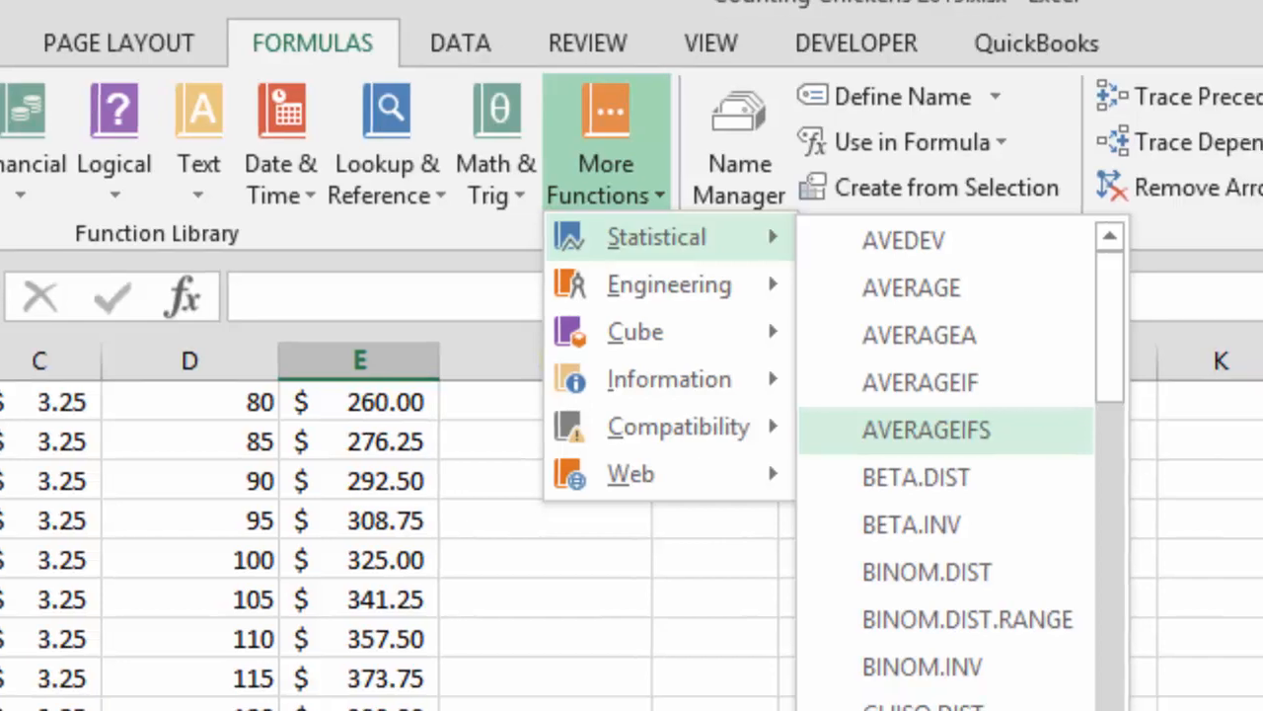
click(952, 461)
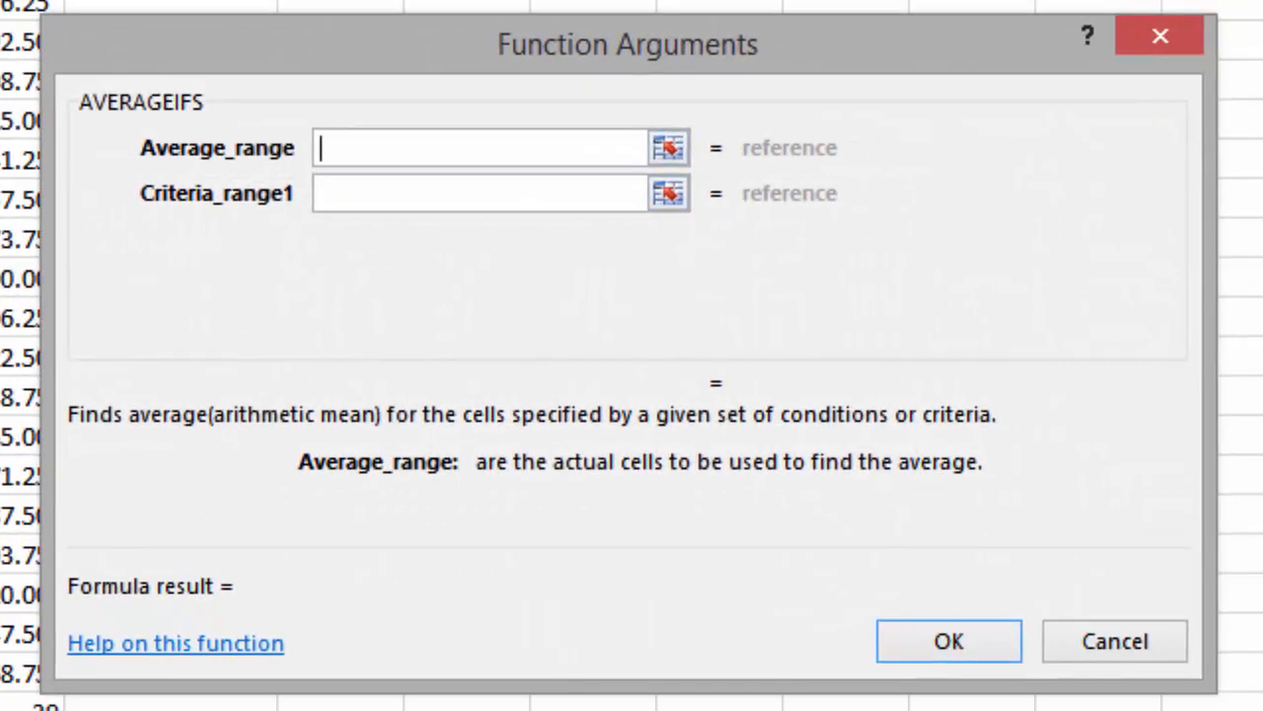
text(Revenue)
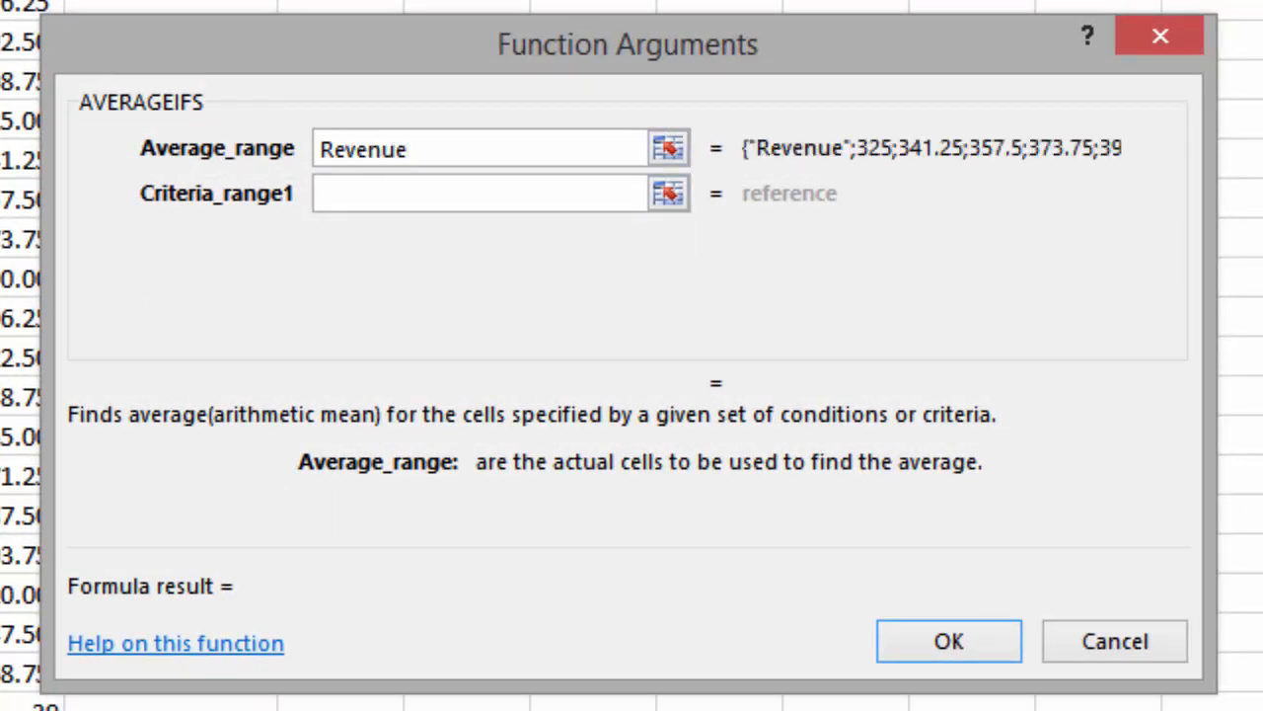
key(Tab)
text(Revenue)
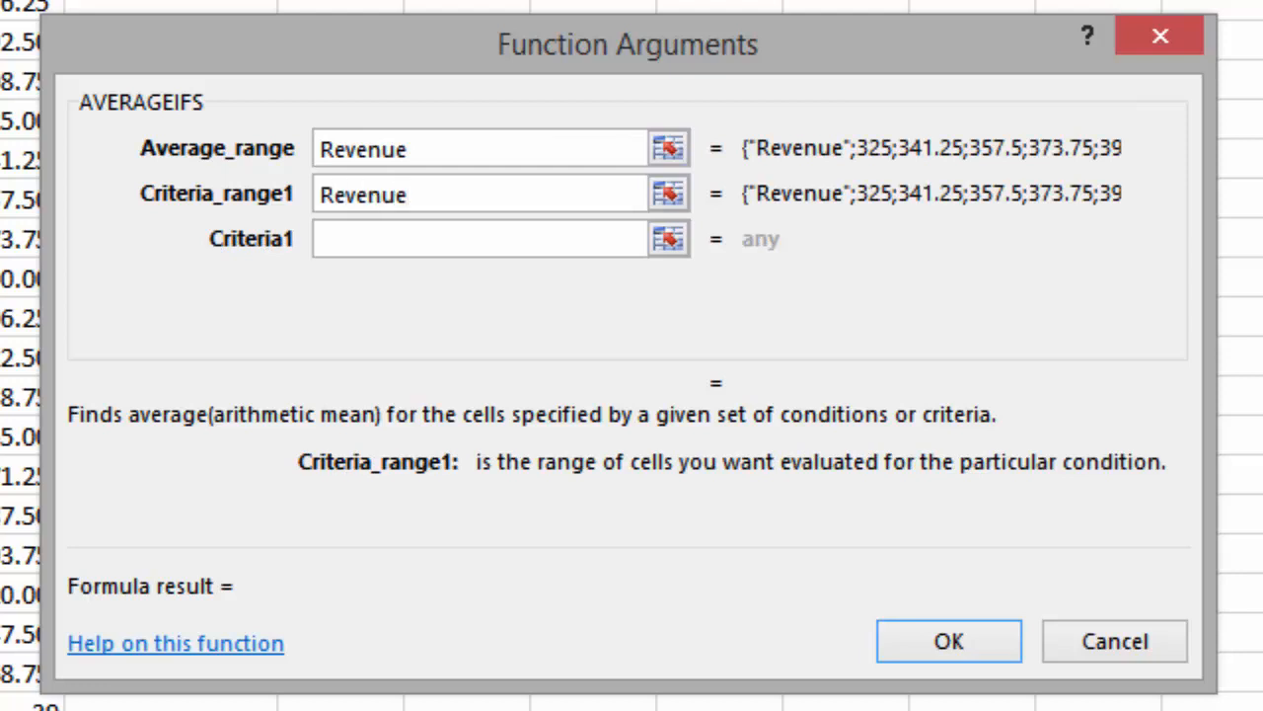
key(Tab)
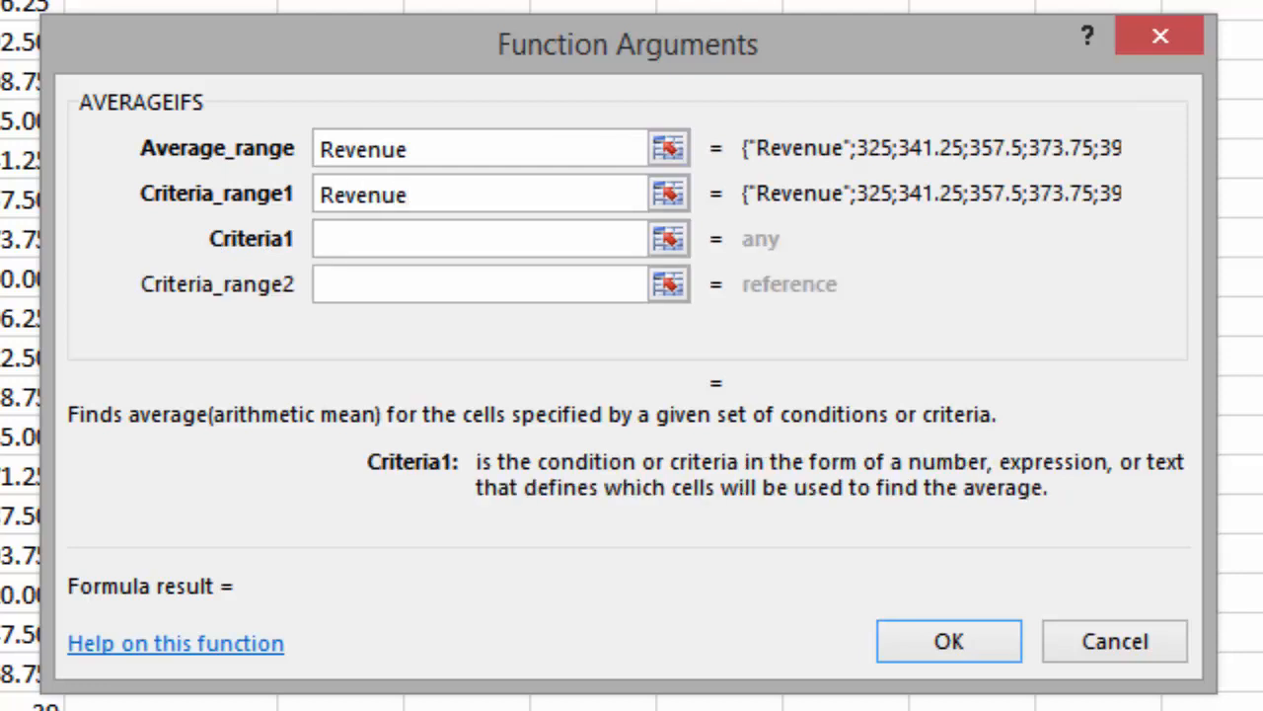
text(>300)
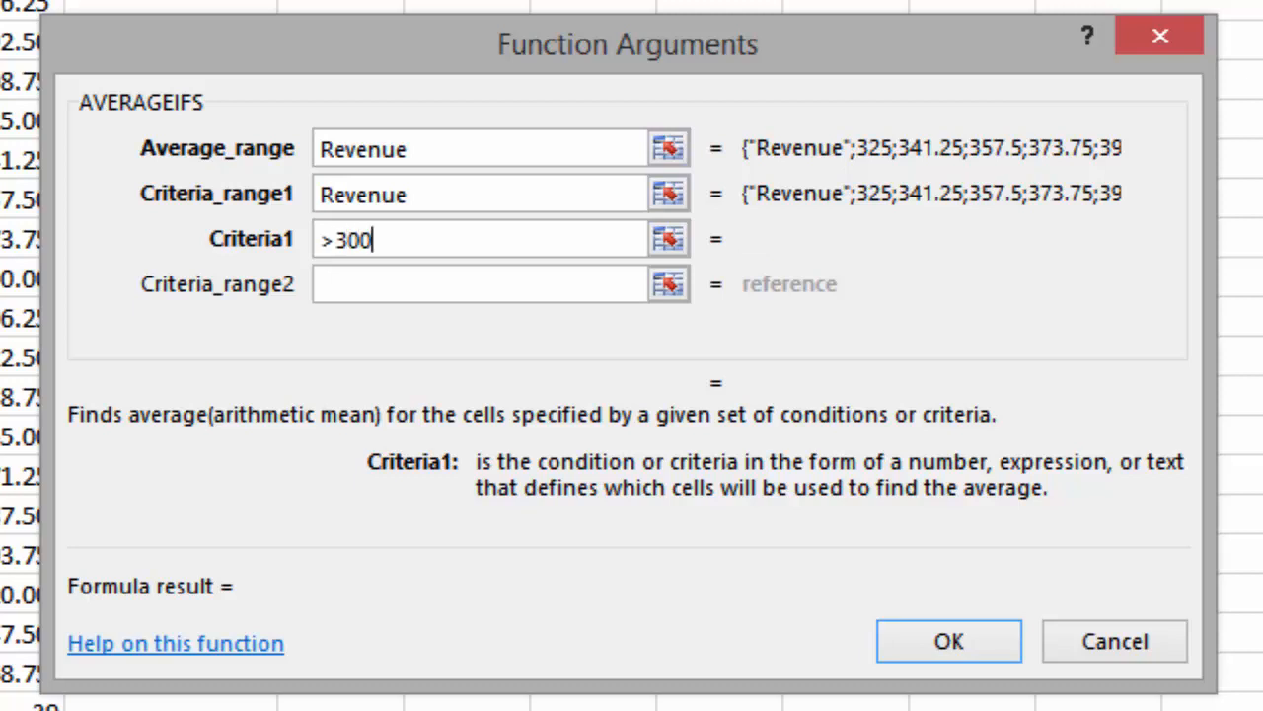
key(Tab)
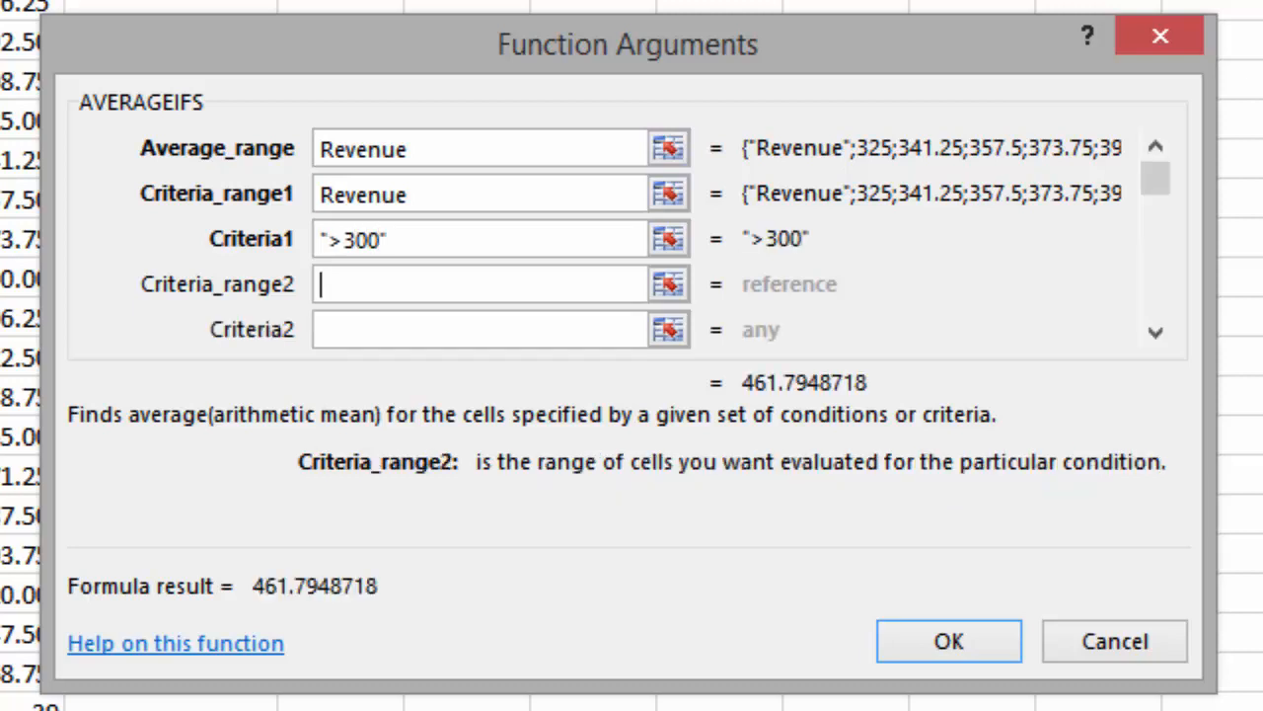
Step: Add Net as the second criteria range of the AVERAGEIFS function with the criterion <3.25, and complete the formula
text(Net)
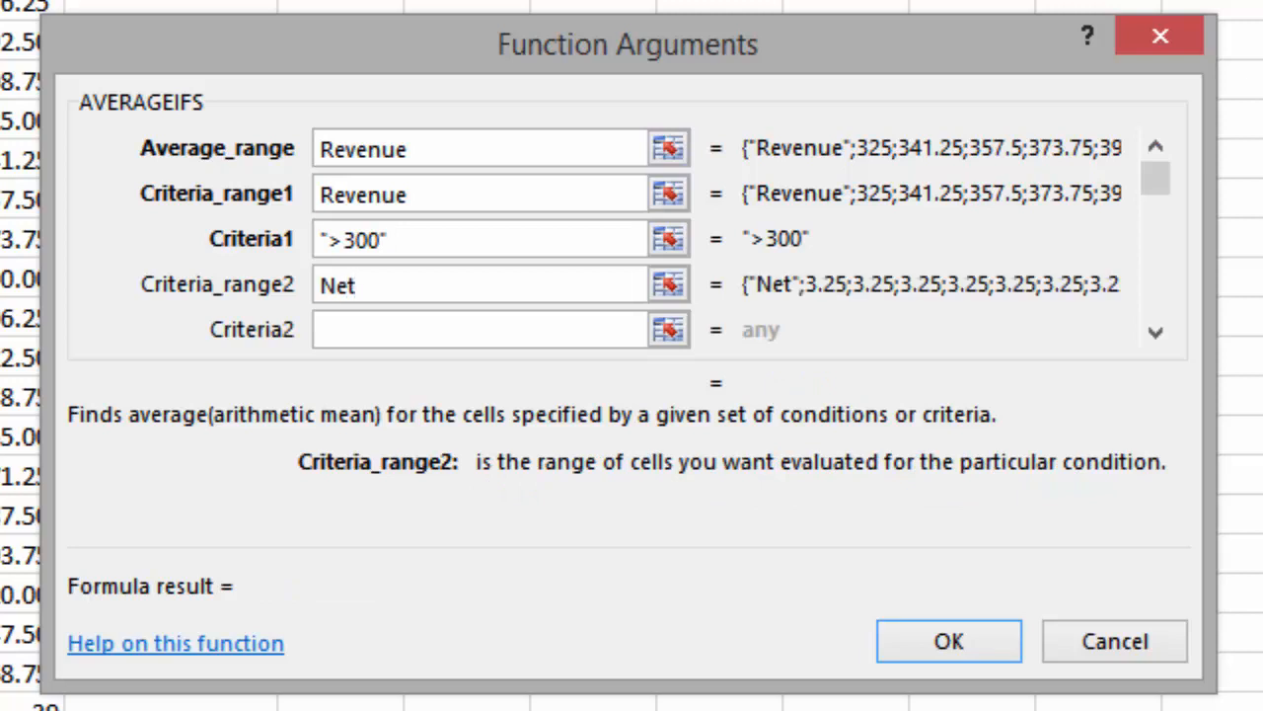
key(Tab)
text(<3.)
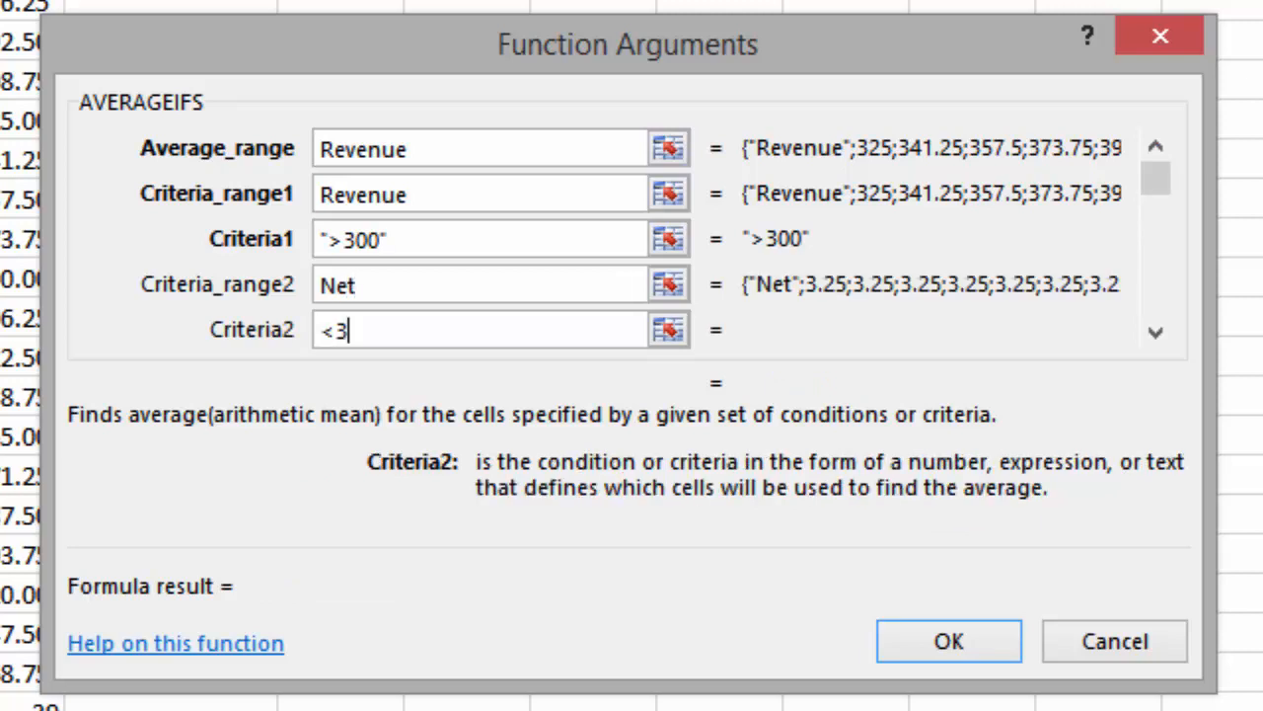
text(25)
key(Tab)
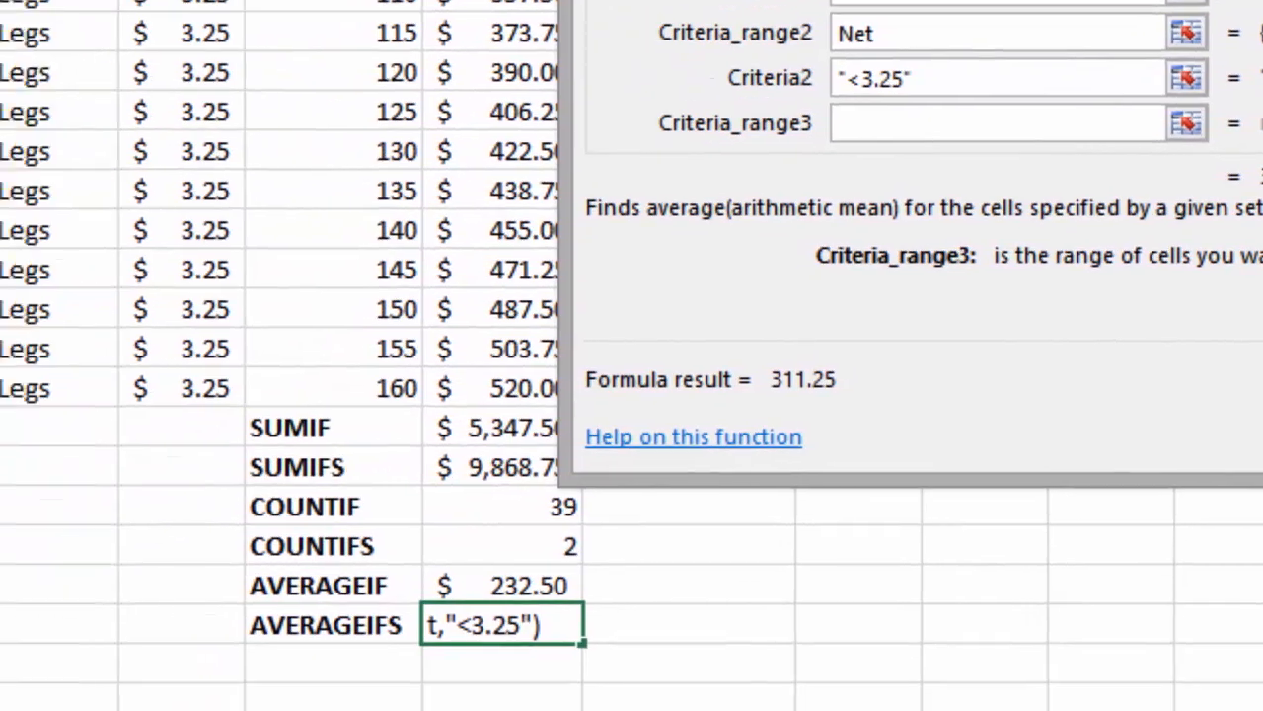
key(Return)
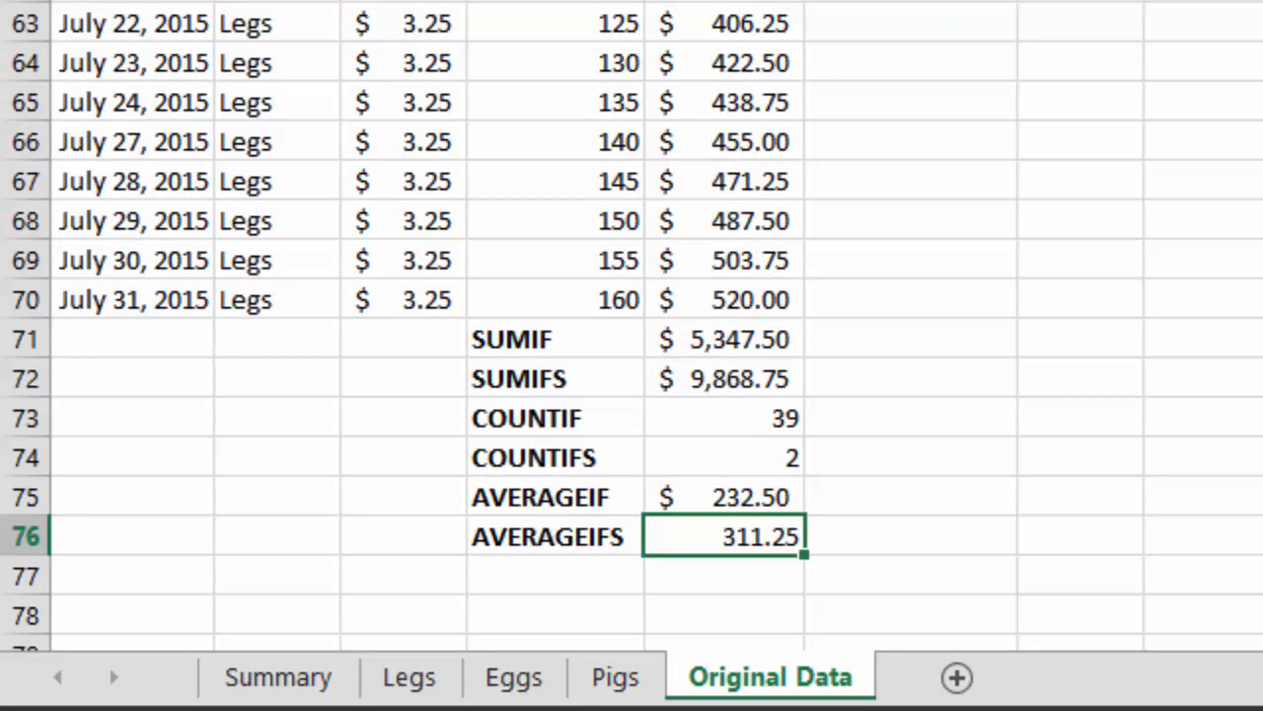
Step: Examine the AVERAGEIF formula in E75 and the ranges it references, then leave the cell
click(724, 496)
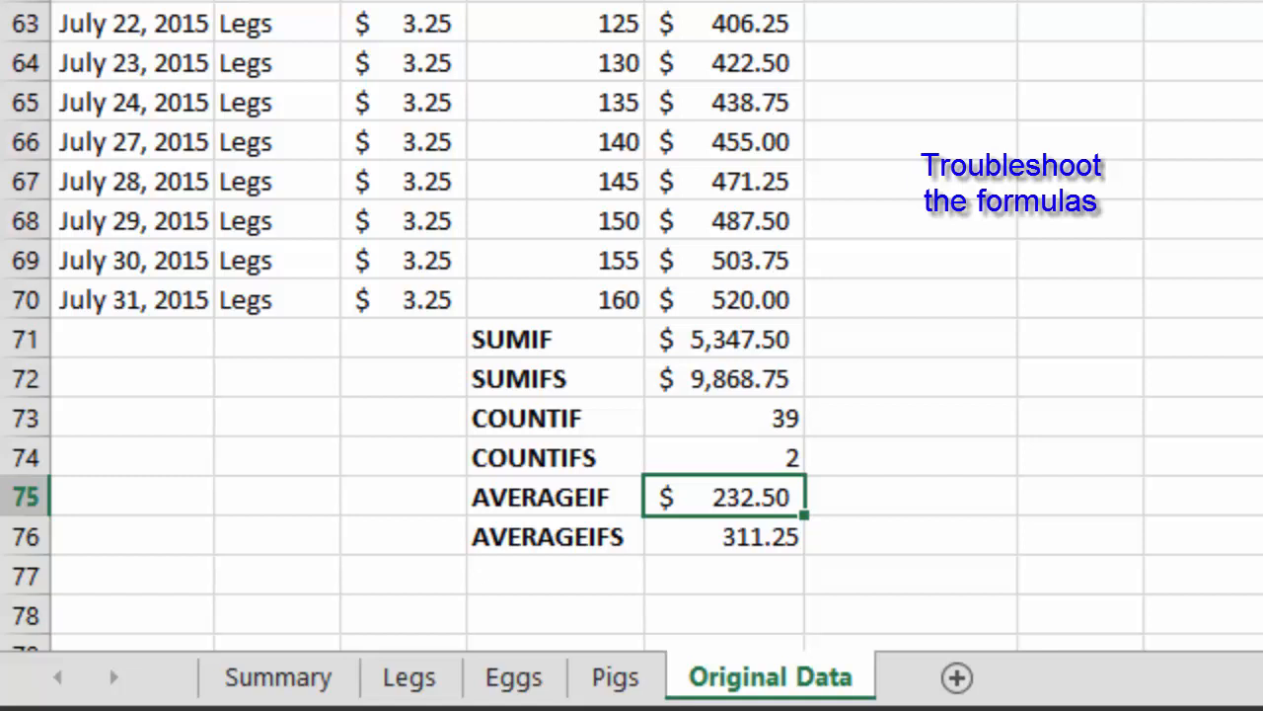
double_click(700, 497)
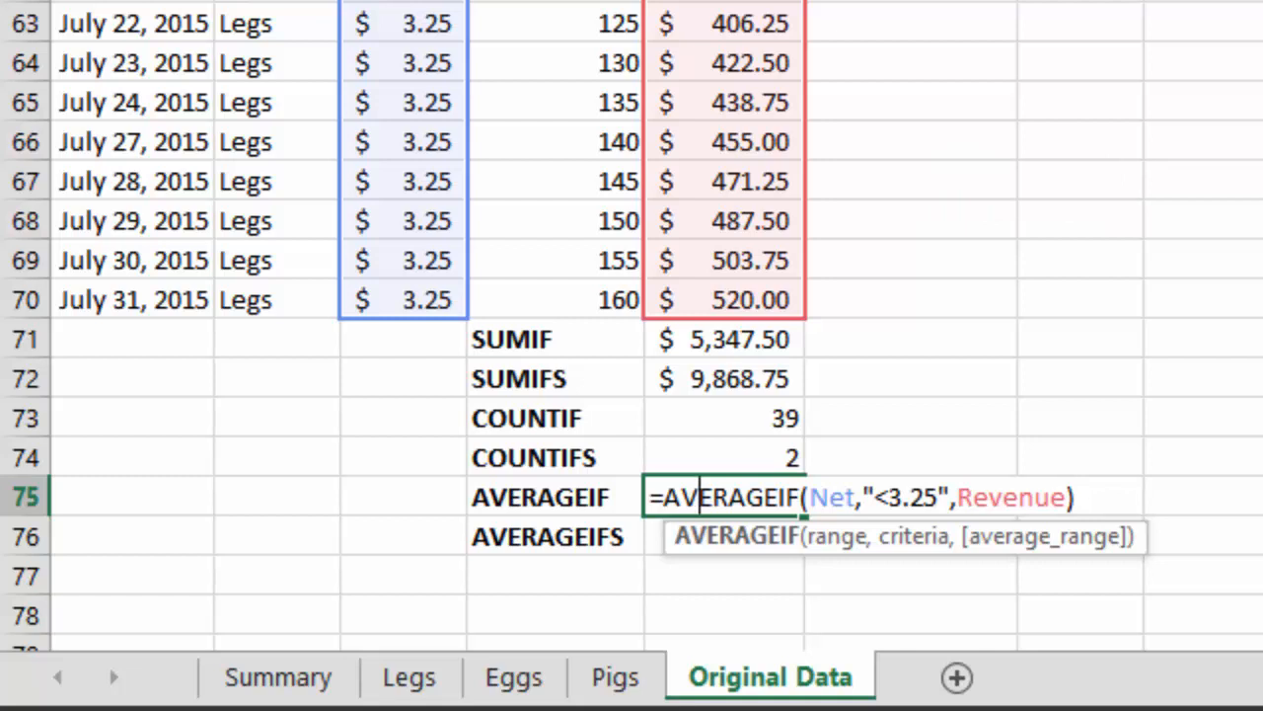
key(Return)
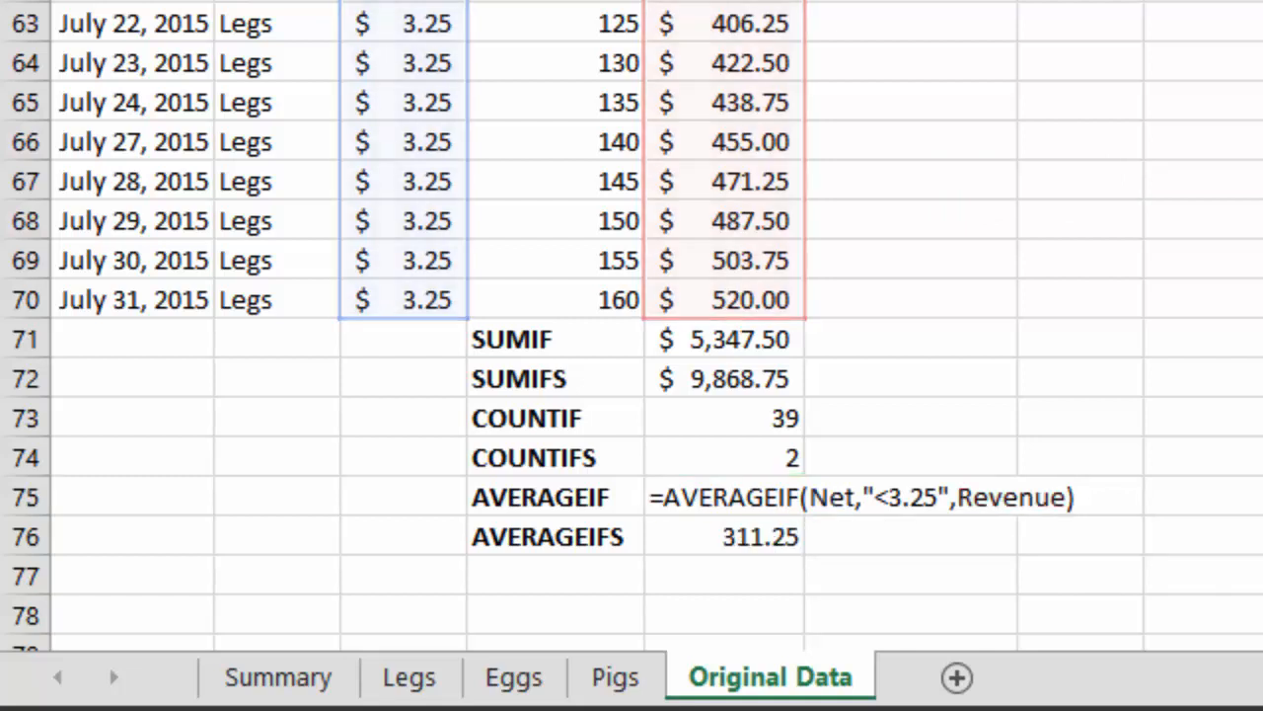